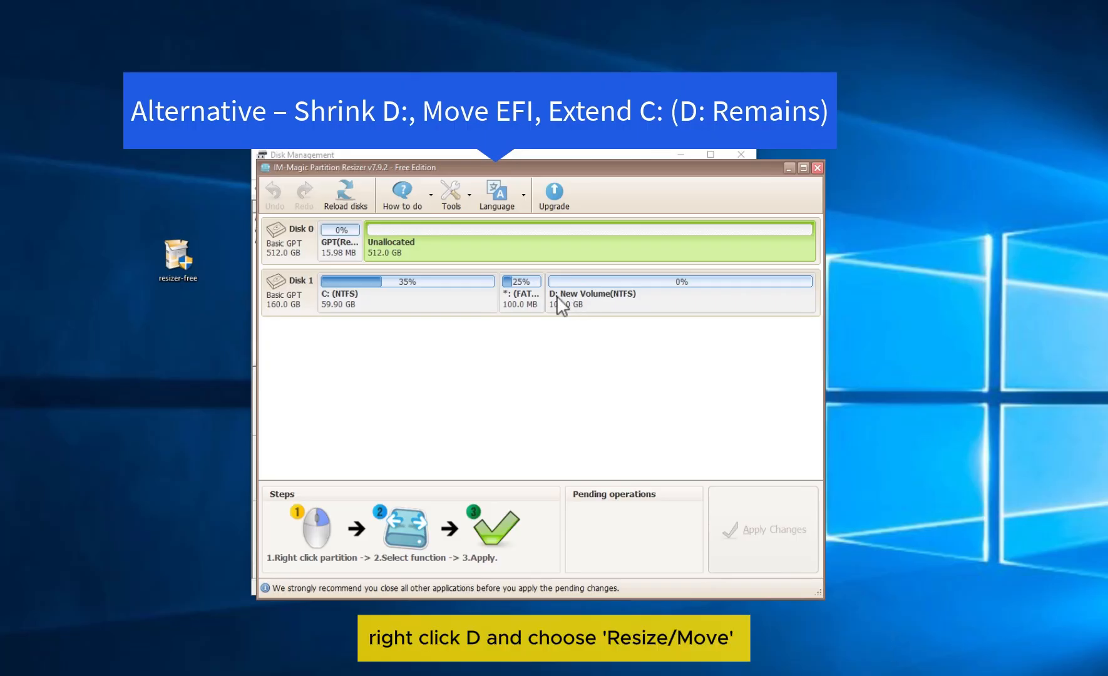
# - Shrink partition D on Disk 1 from its front edge to about 80,950 MB, leaving about 21,450 MB unallocated before it
pyautogui.rightClick(558, 298)
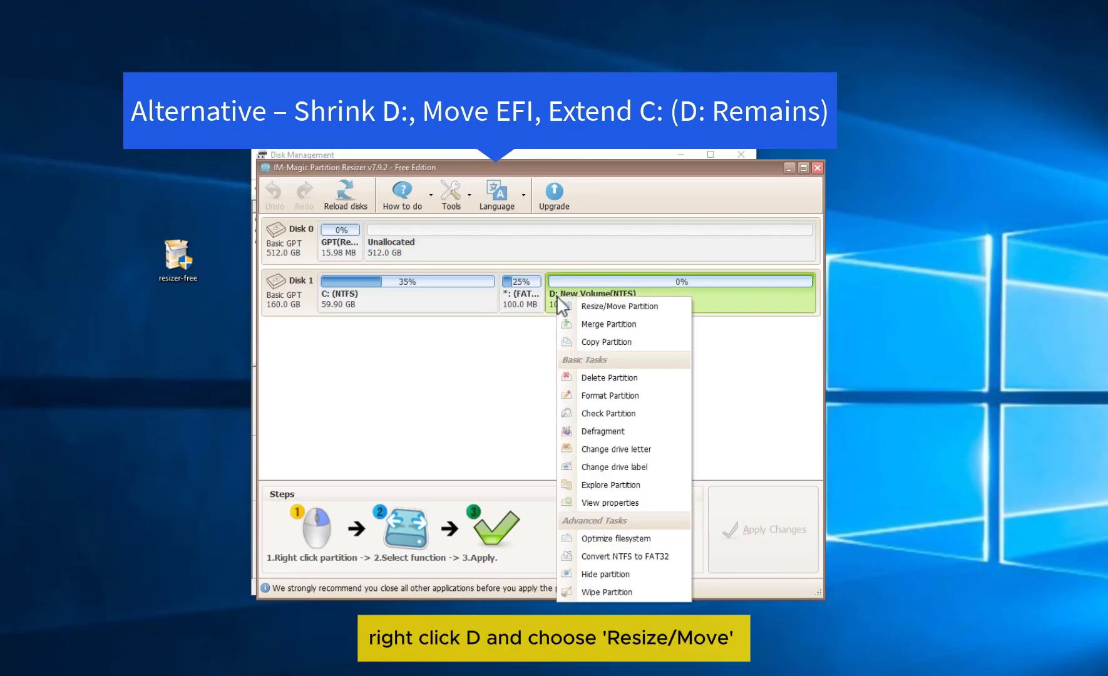
pyautogui.click(587, 308)
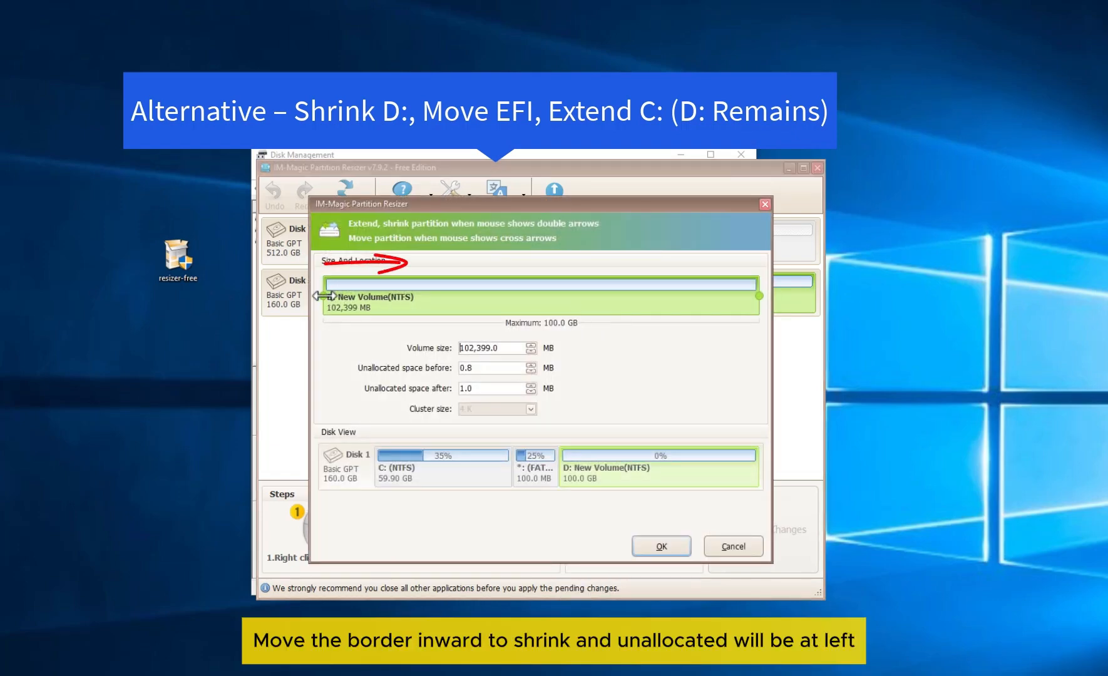
pyautogui.moveTo(325, 295); pyautogui.dragTo(351, 295)
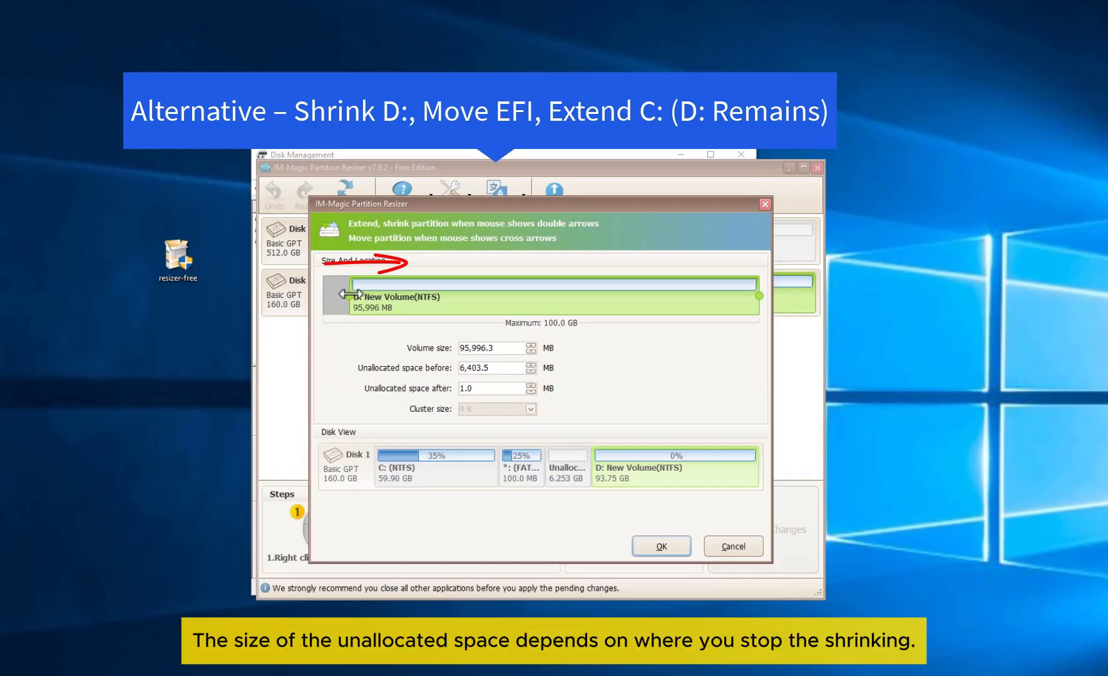
pyautogui.moveTo(354, 294); pyautogui.dragTo(412, 296)
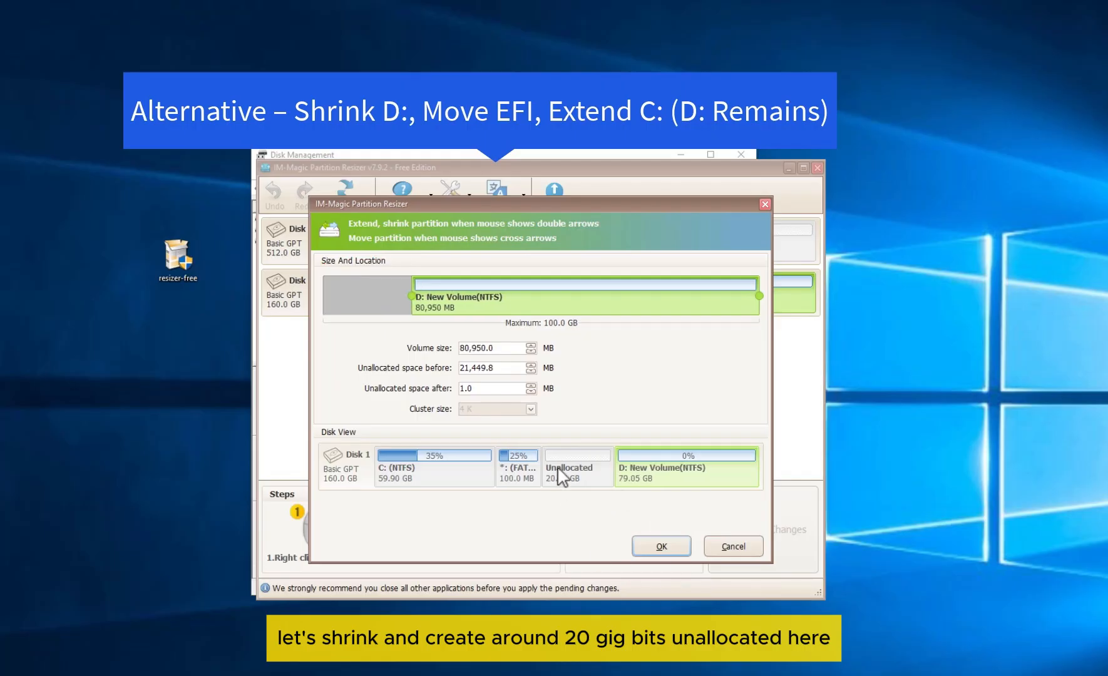
pyautogui.click(652, 543)
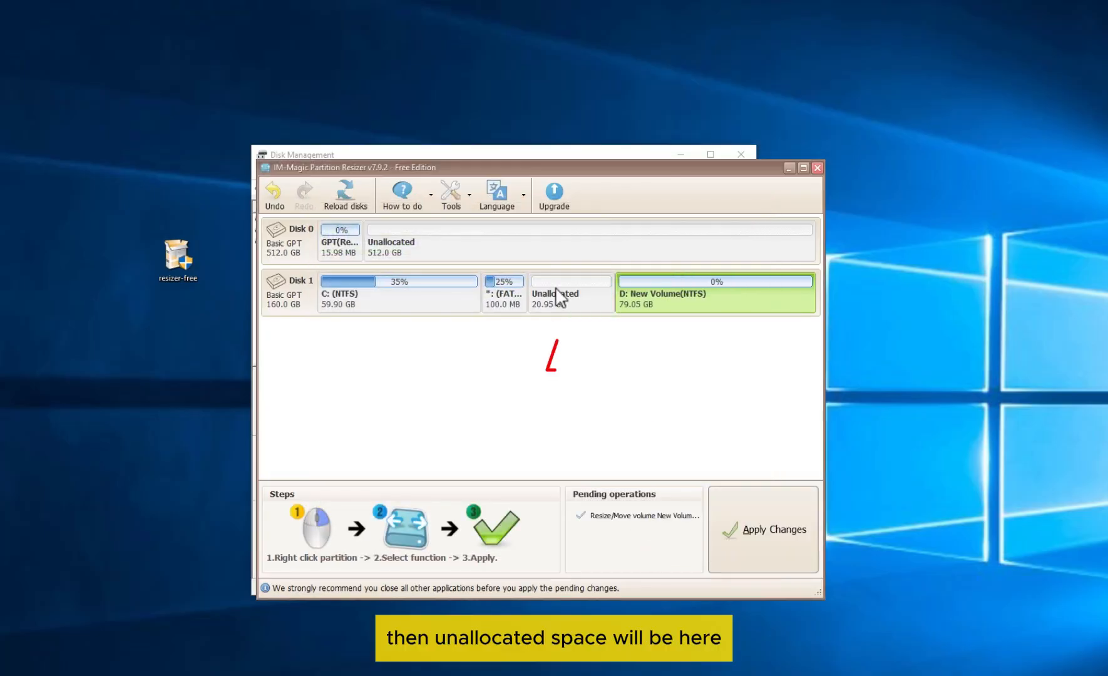
# - Move the 100 MB FAT32 EFI partition to the end of the unallocated space, directly before partition D
pyautogui.rightClick(499, 291)
pyautogui.click(526, 299)
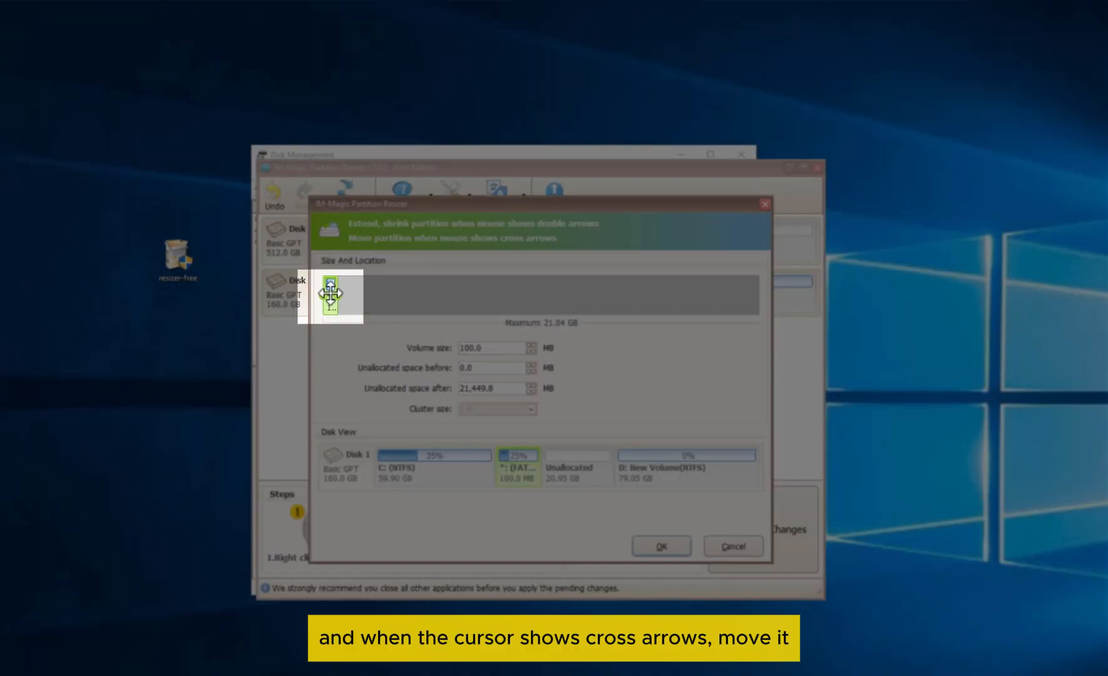
pyautogui.moveTo(330, 292); pyautogui.dragTo(772, 295)
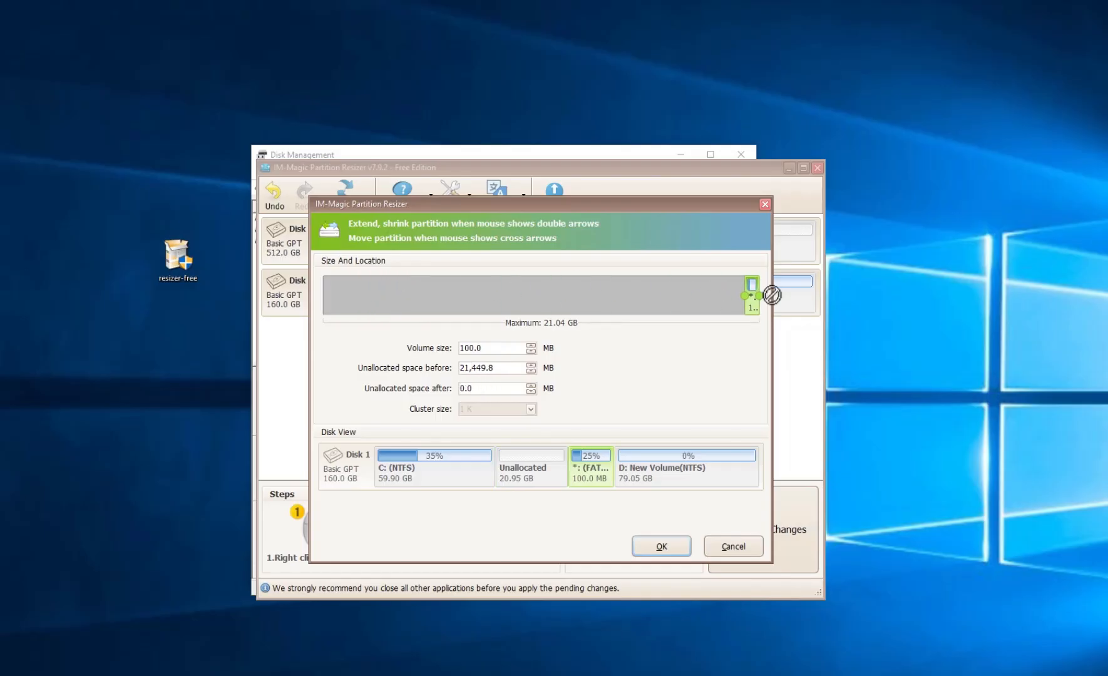
pyautogui.click(657, 547)
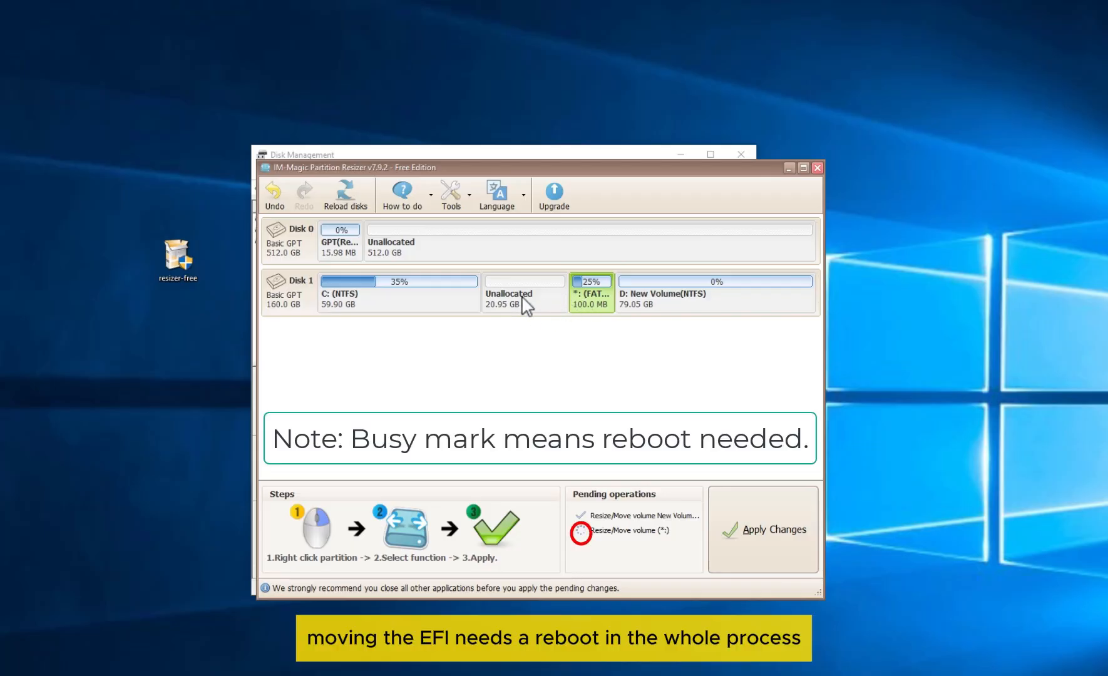
# - Extend partition C over all the adjacent unallocated space to 82,787.8 MB
pyautogui.rightClick(388, 295)
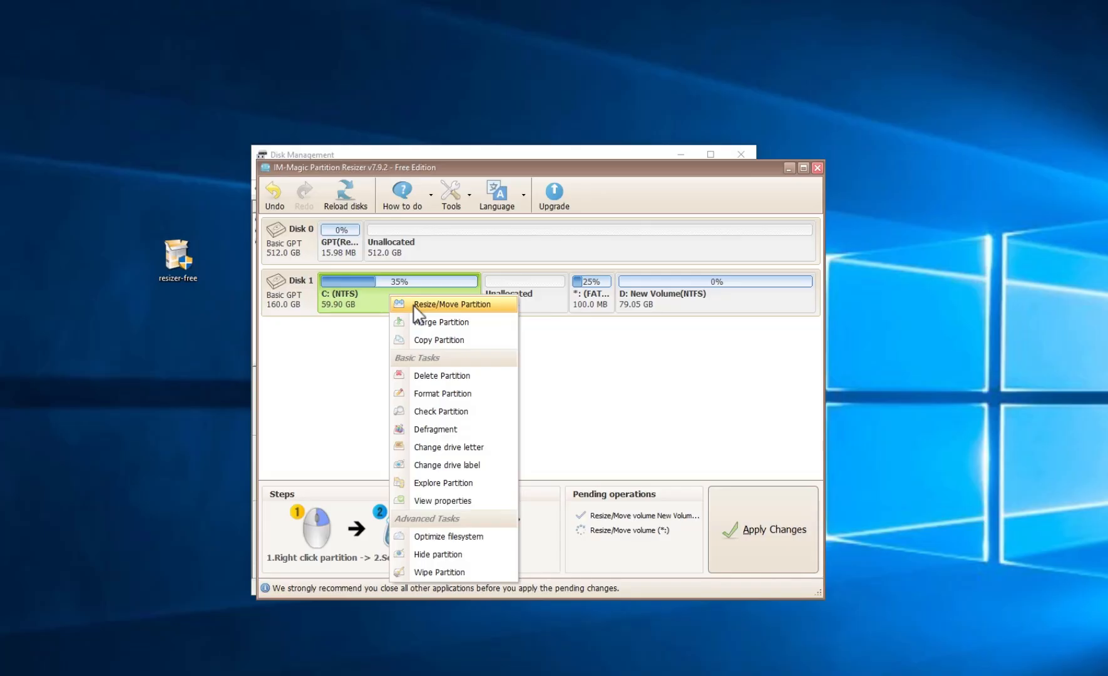
pyautogui.click(413, 305)
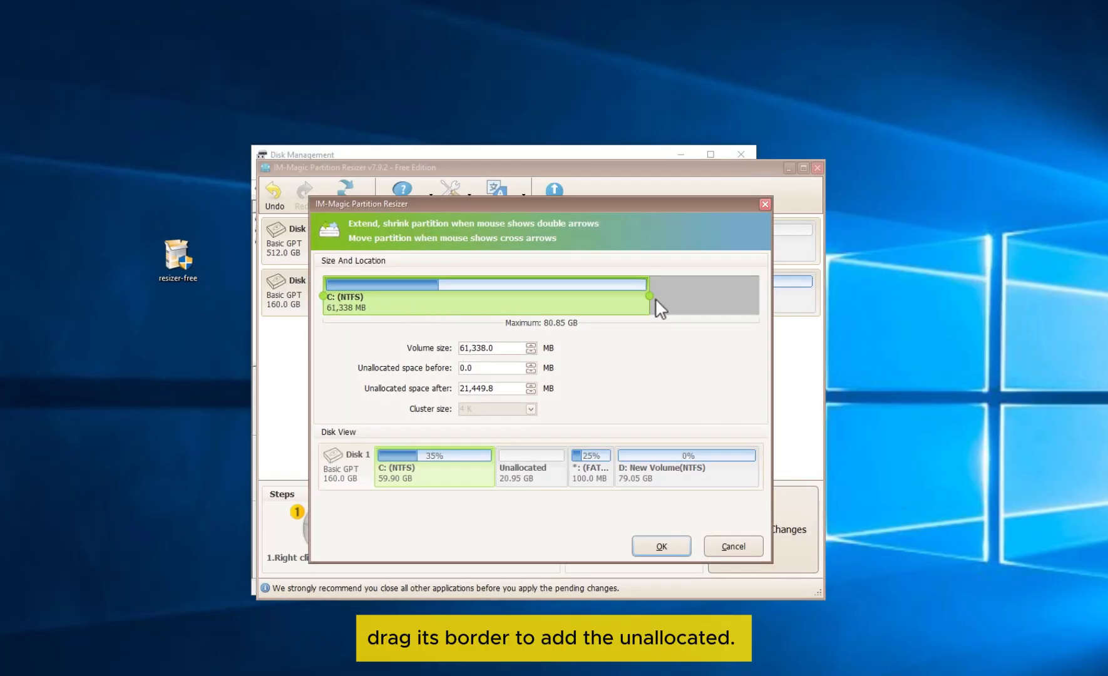
pyautogui.moveTo(650, 296); pyautogui.dragTo(773, 301)
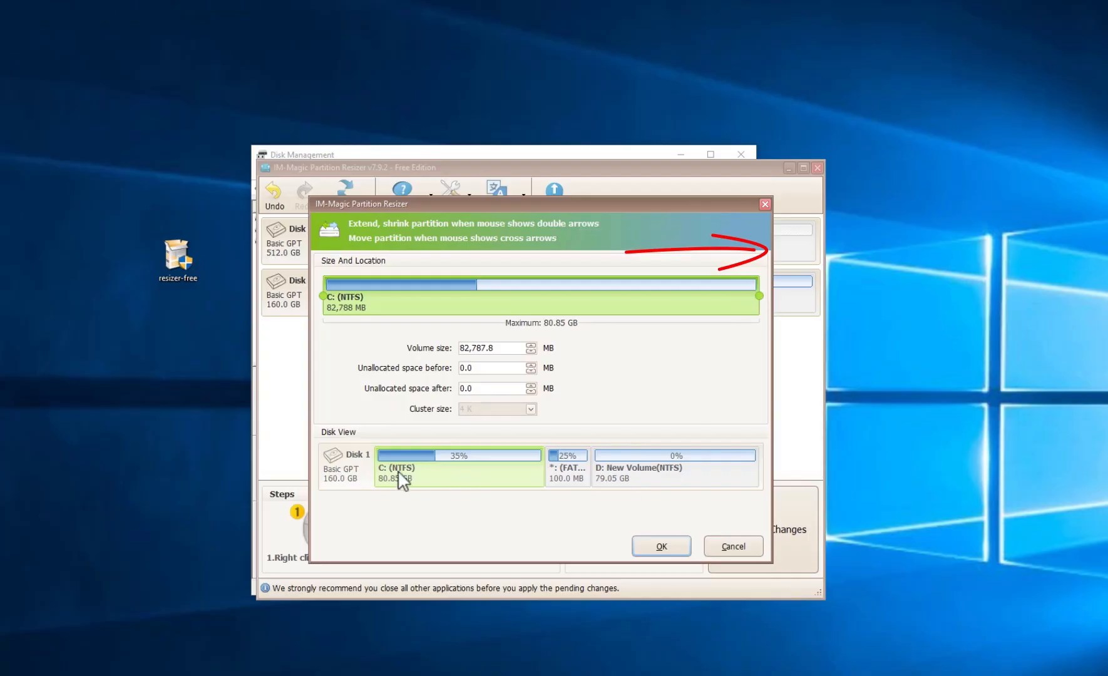
pyautogui.click(663, 550)
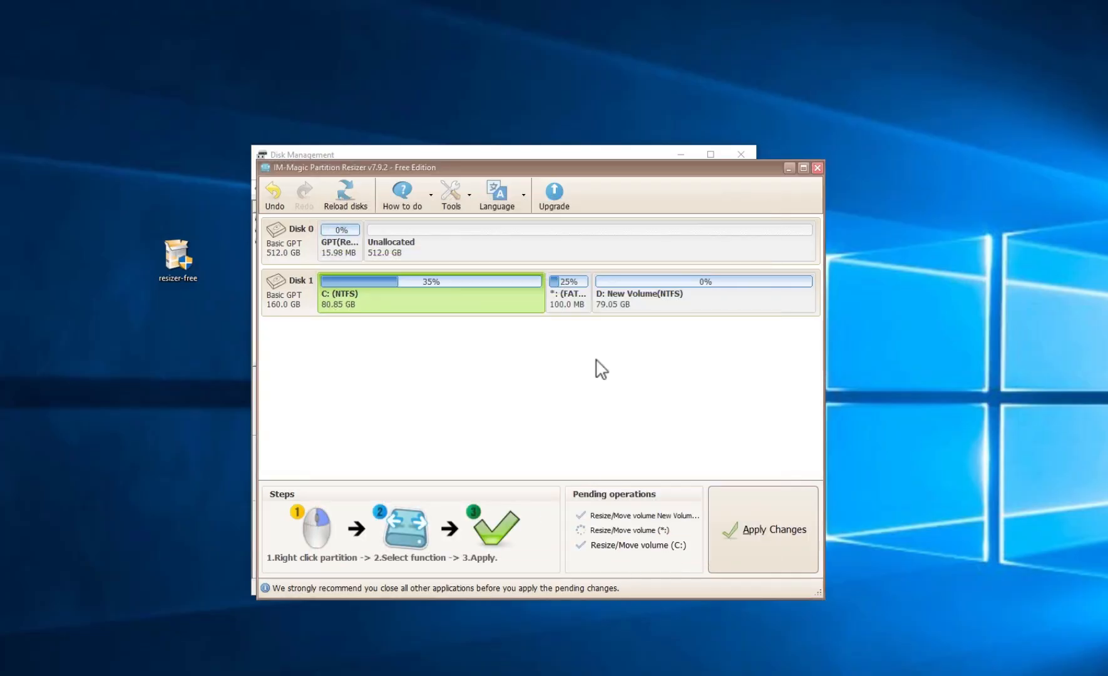
# - Apply the pending resize and move operations and agree to restart the computer to complete them
pyautogui.click(734, 527)
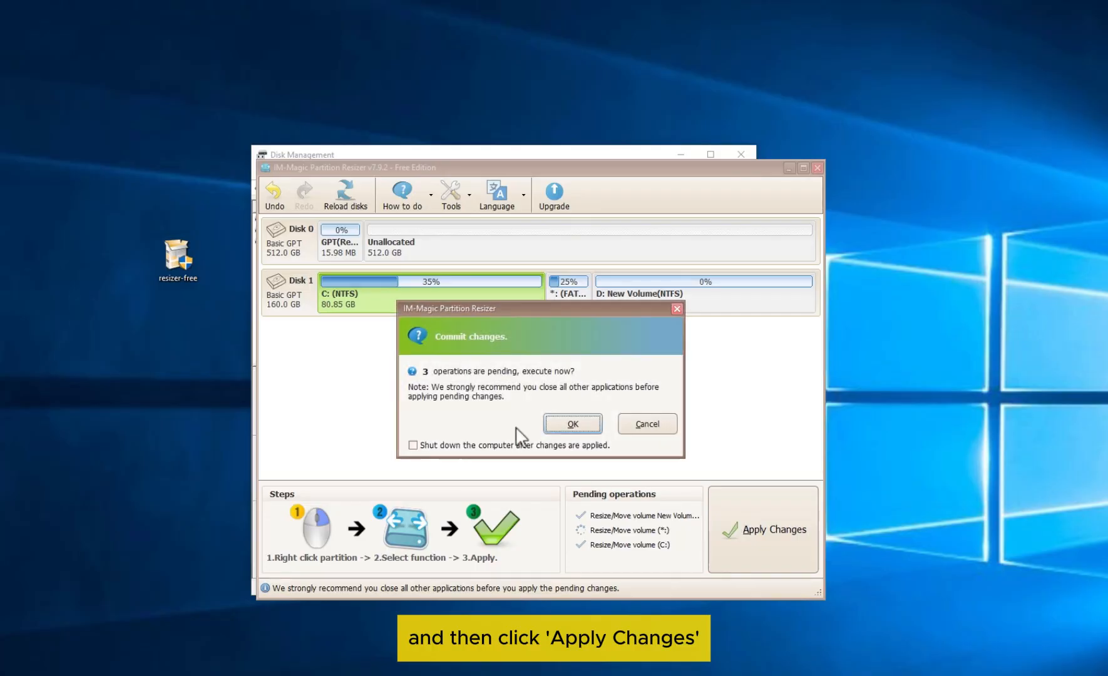
pyautogui.click(560, 423)
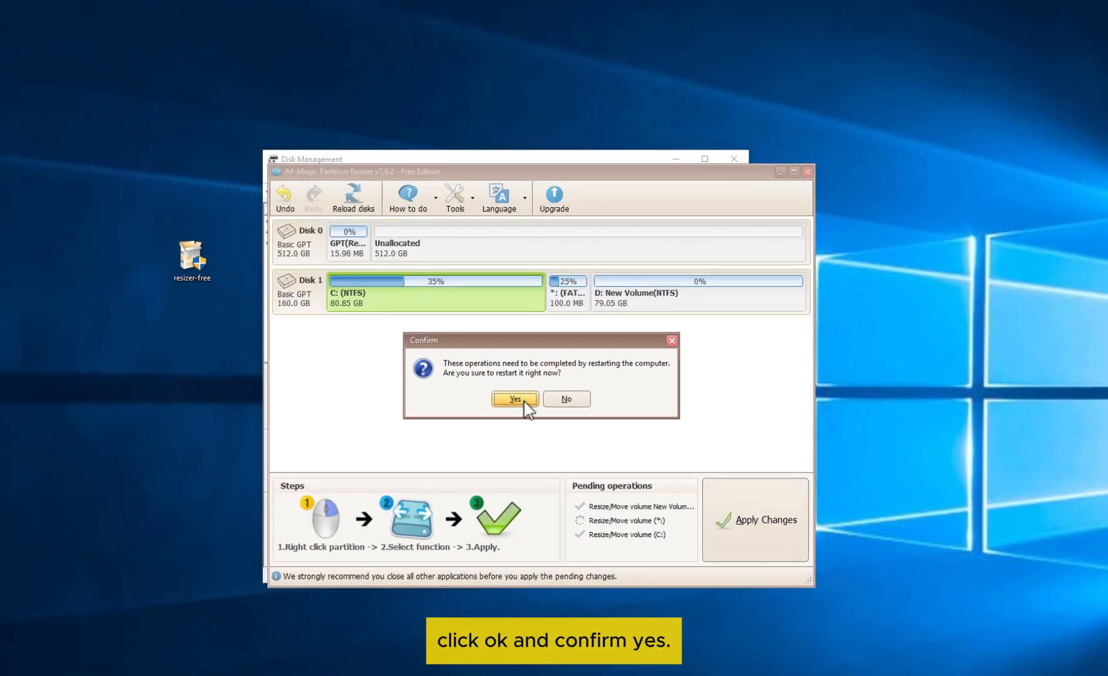
pyautogui.click(522, 406)
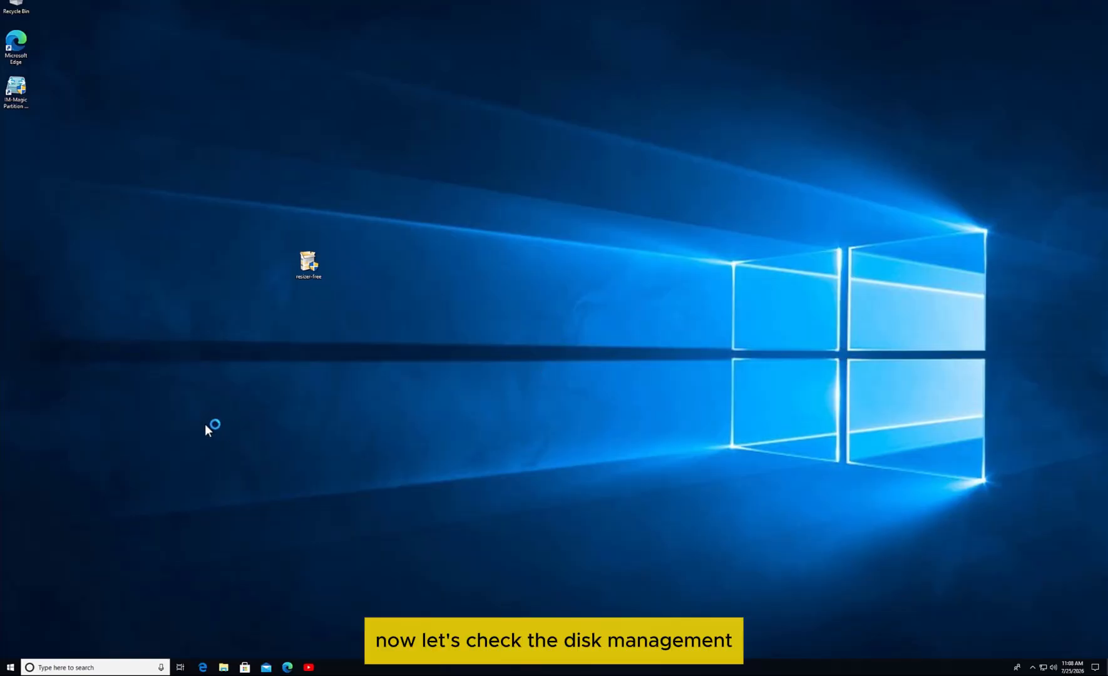
# - Check the sizes and order of the C, EFI and D partitions on Disk 1 in Windows Disk Management, closing it when done
pyautogui.rightClick(5, 667)
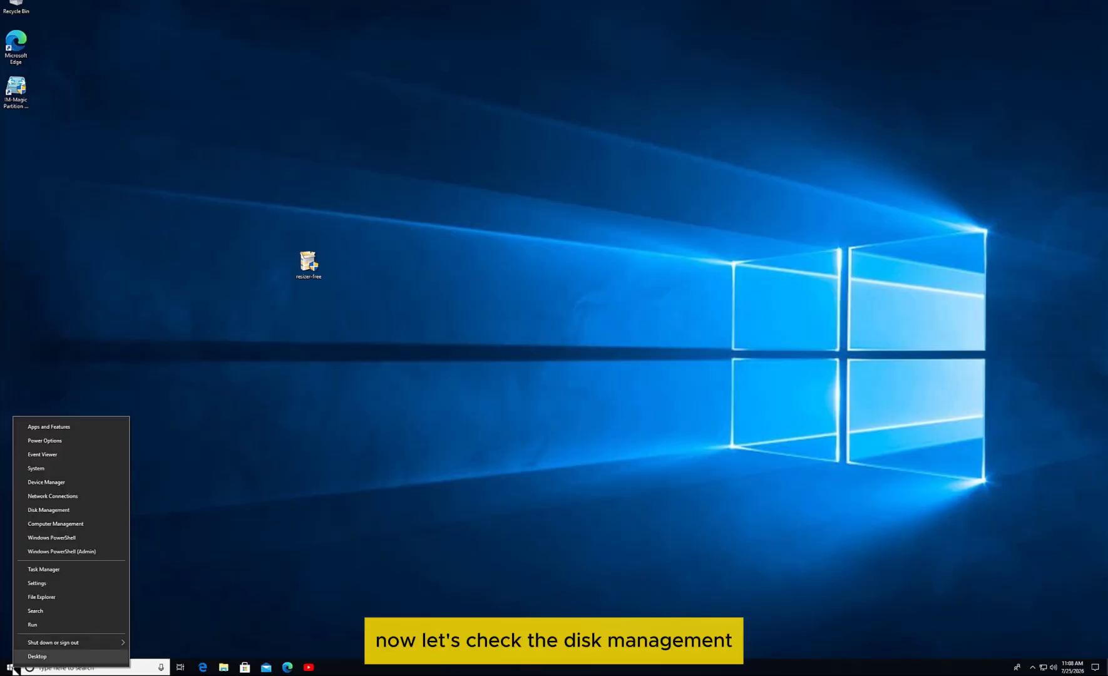
pyautogui.click(39, 509)
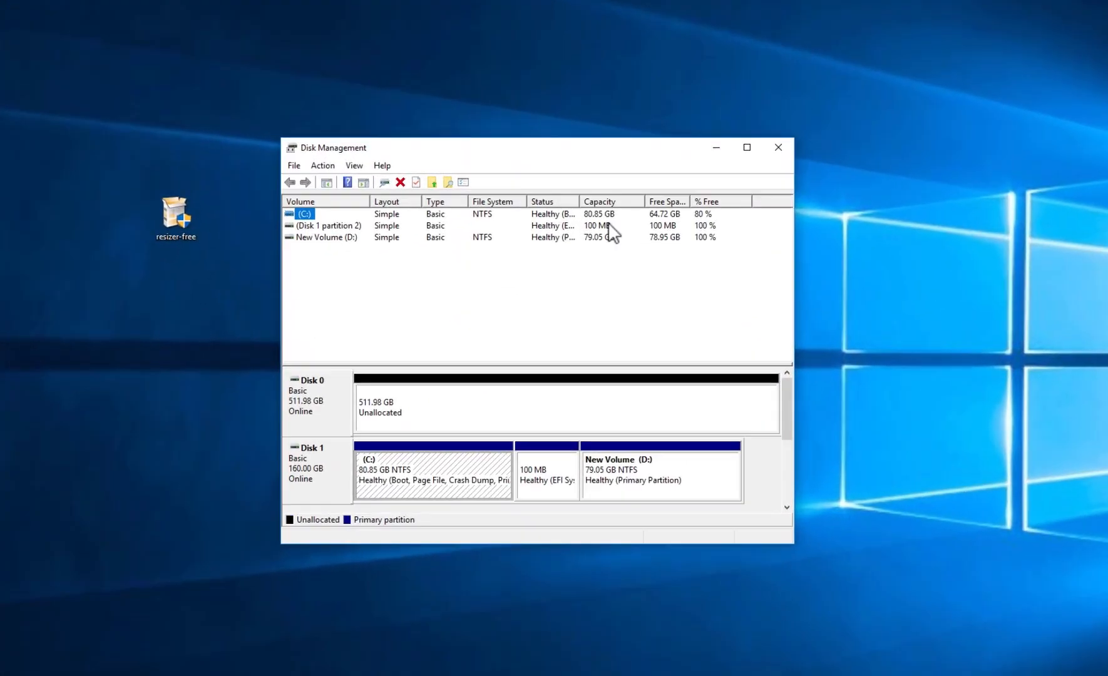
pyautogui.moveTo(592, 556); pyautogui.dragTo(592, 666)
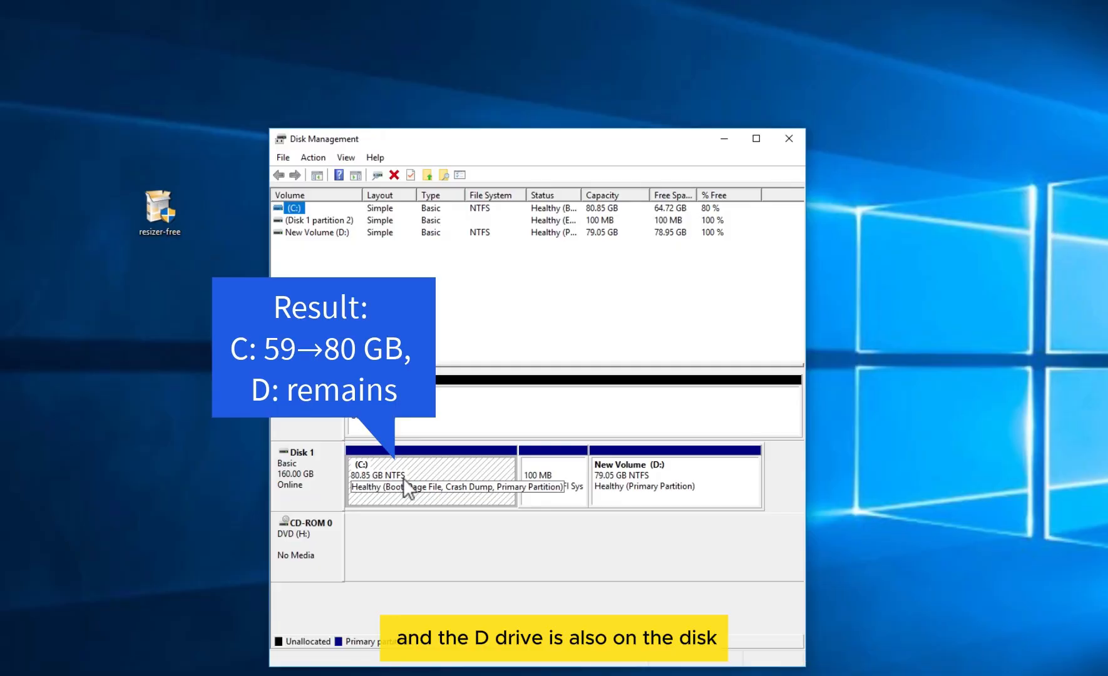
pyautogui.click(631, 486)
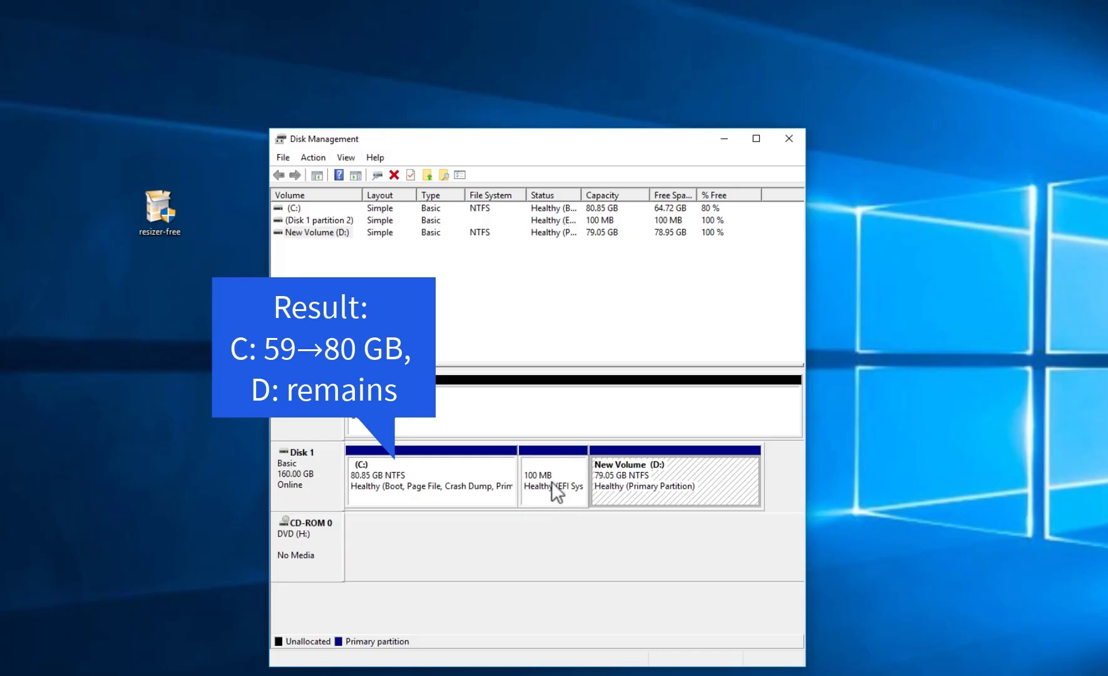
pyautogui.click(396, 484)
pyautogui.click(671, 484)
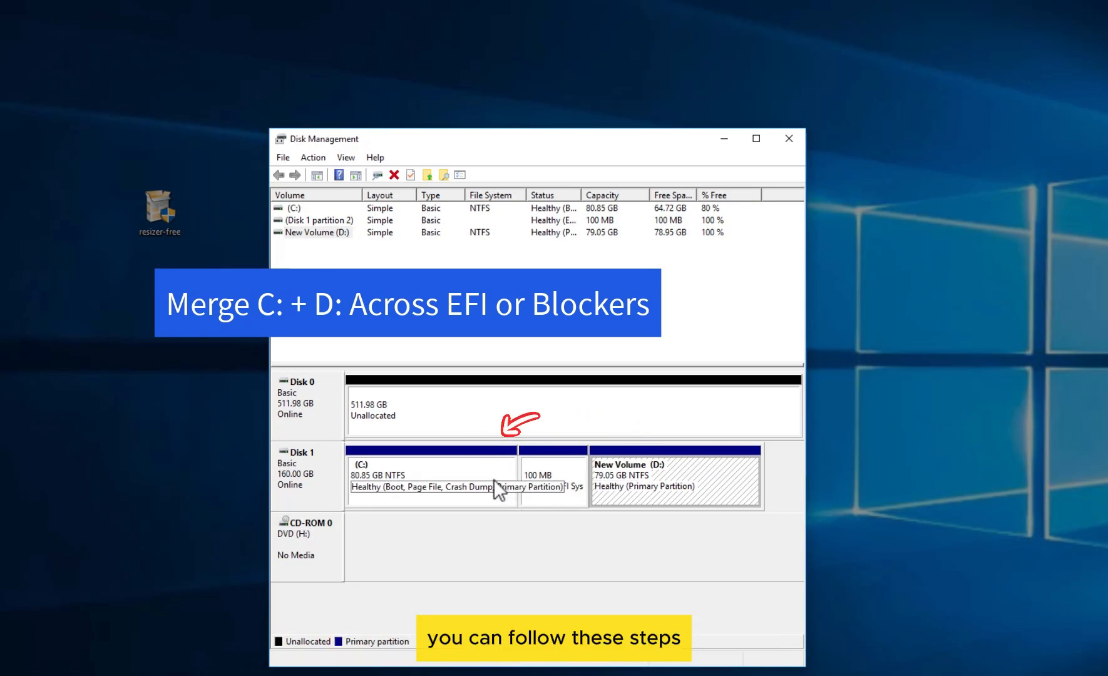
pyautogui.click(793, 137)
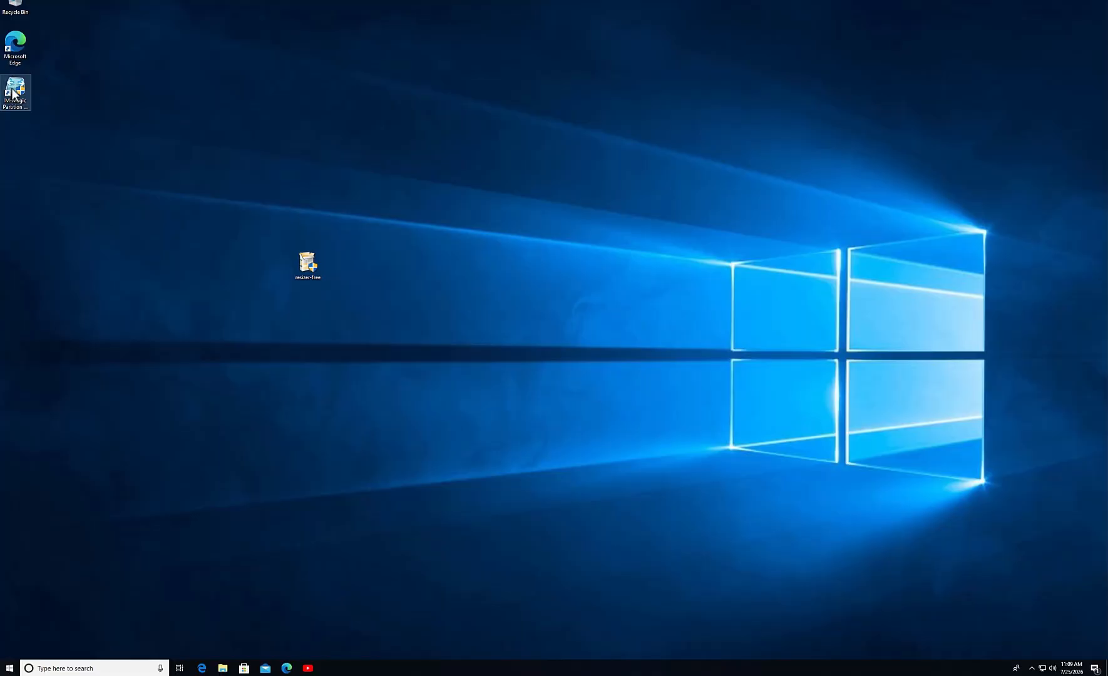
# - Launch IM-Magic Partition Resizer and review Disk 0 as the backup disk and the EFI and D partitions on Disk 1
pyautogui.doubleClick(15, 92)
pyautogui.click(523, 388)
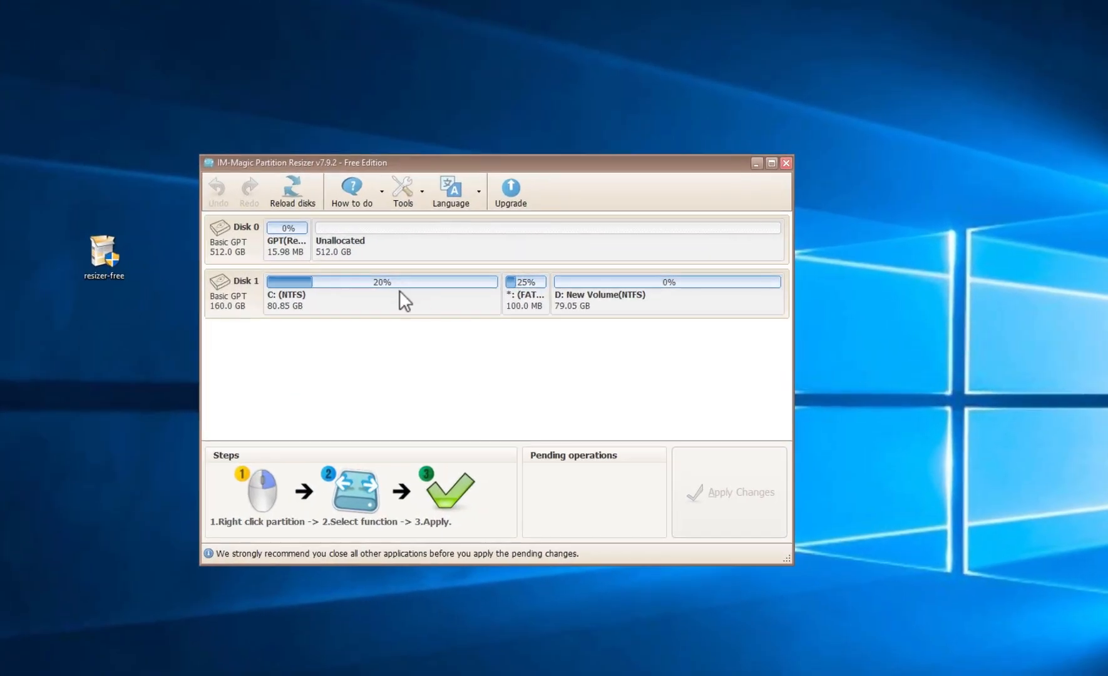
pyautogui.click(239, 232)
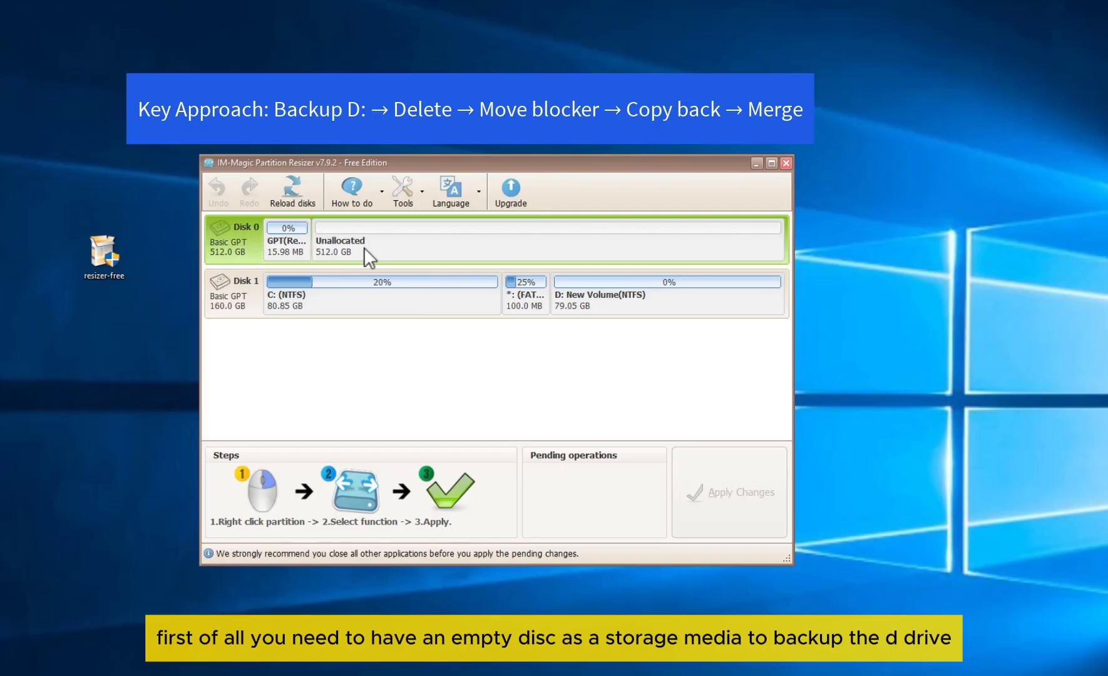
pyautogui.click(575, 296)
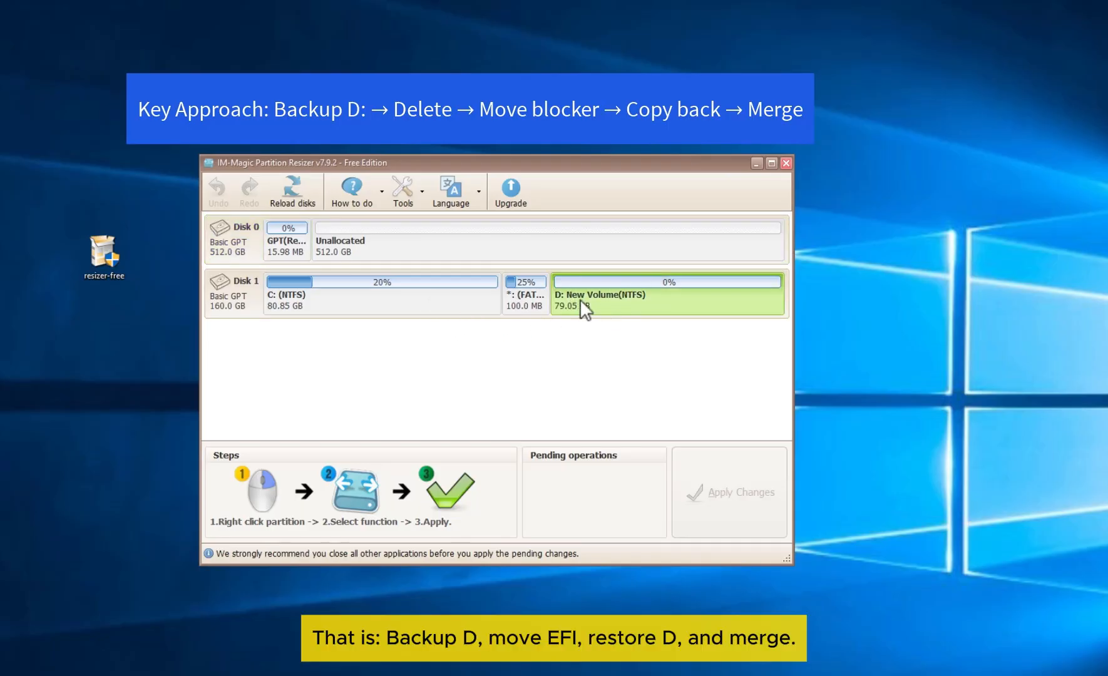
pyautogui.click(513, 290)
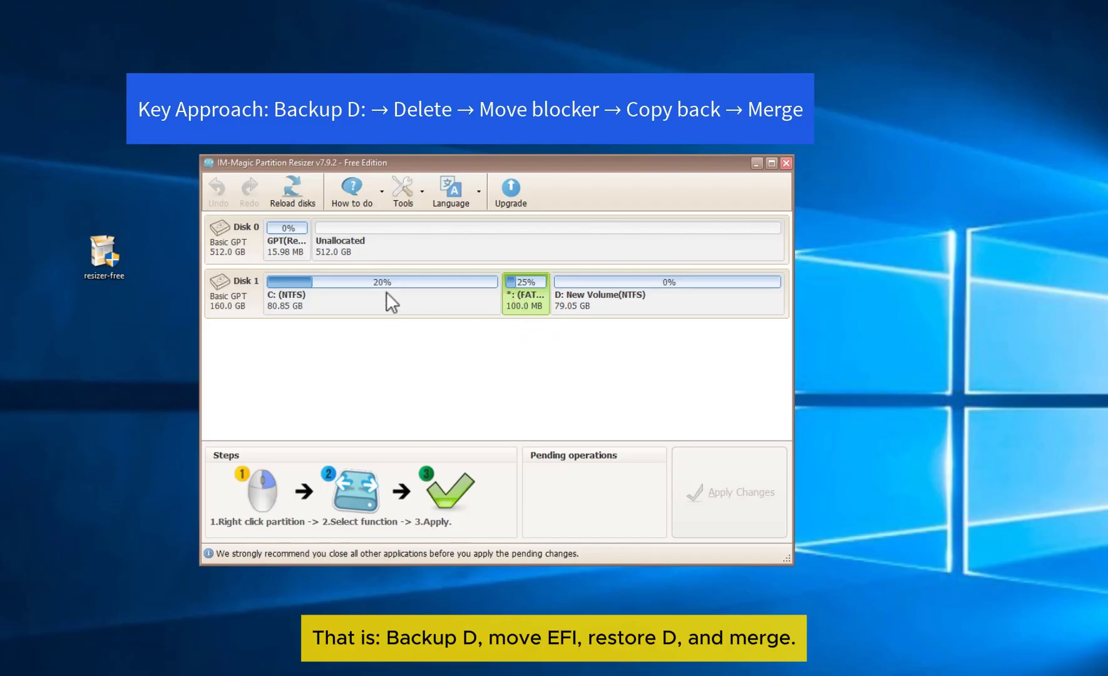
pyautogui.click(562, 297)
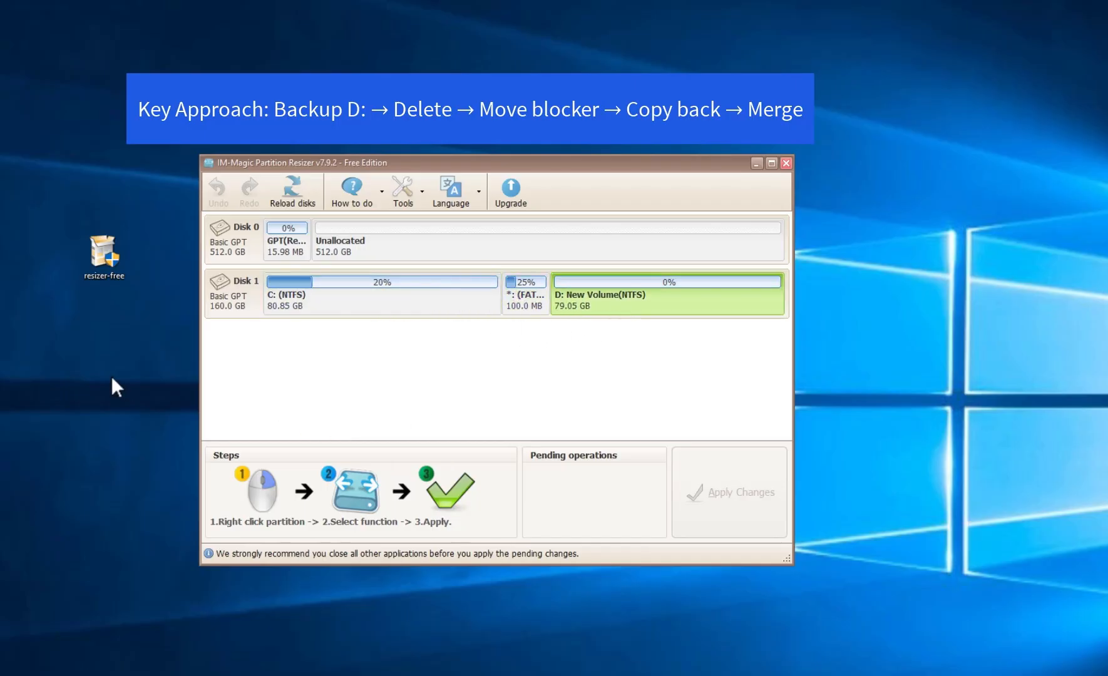
# - Set up a copy of partition D into the unallocated space on Disk 0, keeping the default copy settings
pyautogui.rightClick(574, 291)
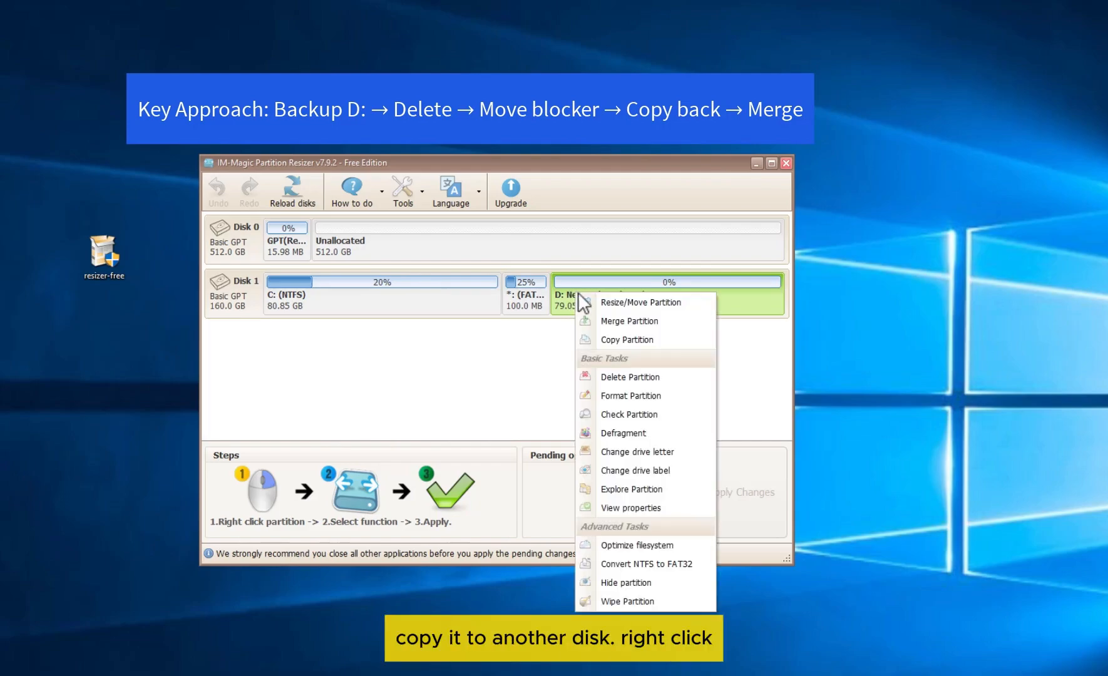
pyautogui.click(602, 340)
pyautogui.click(301, 282)
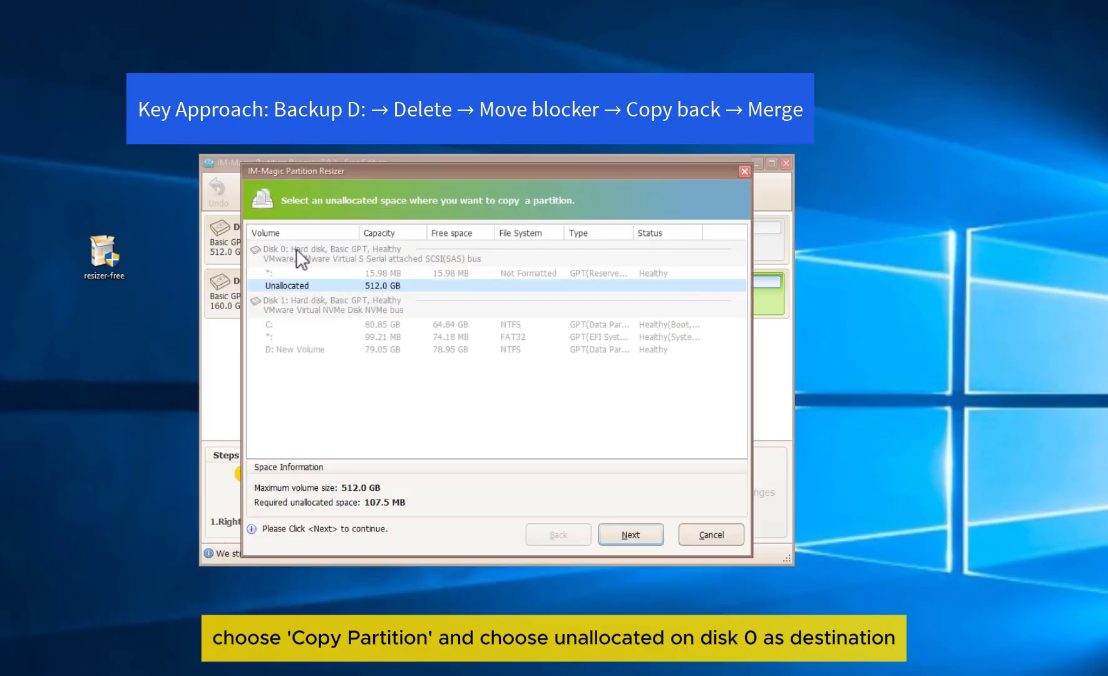
pyautogui.click(630, 535)
pyautogui.click(630, 535)
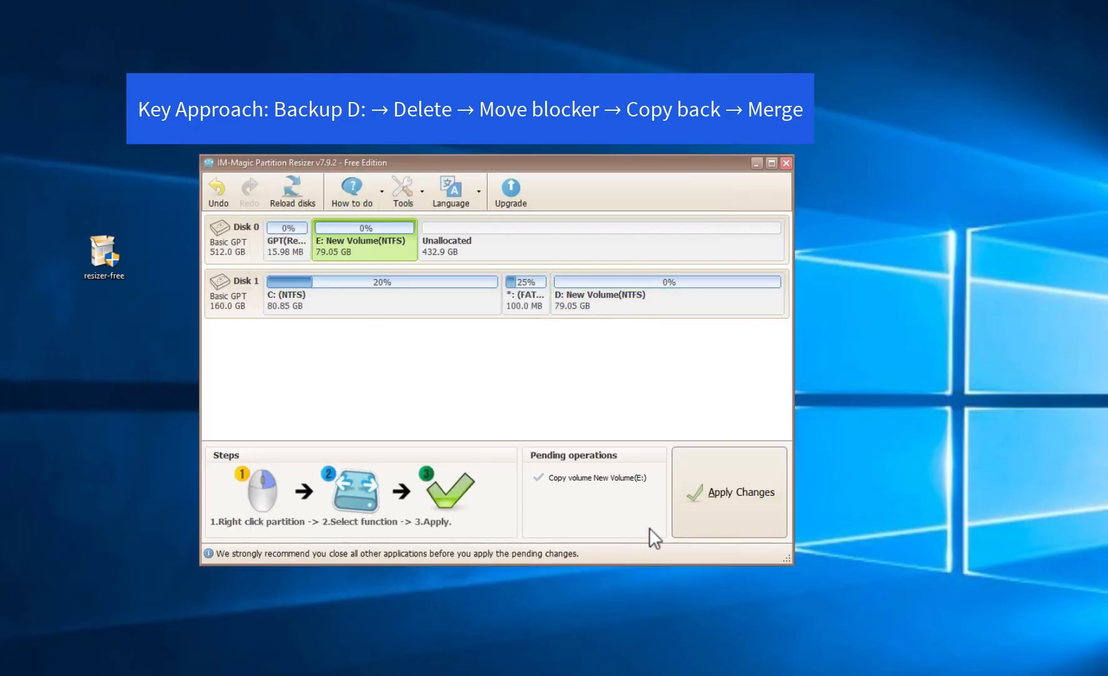
# - Apply the pending copy operation and dismiss the completion message
pyautogui.click(724, 494)
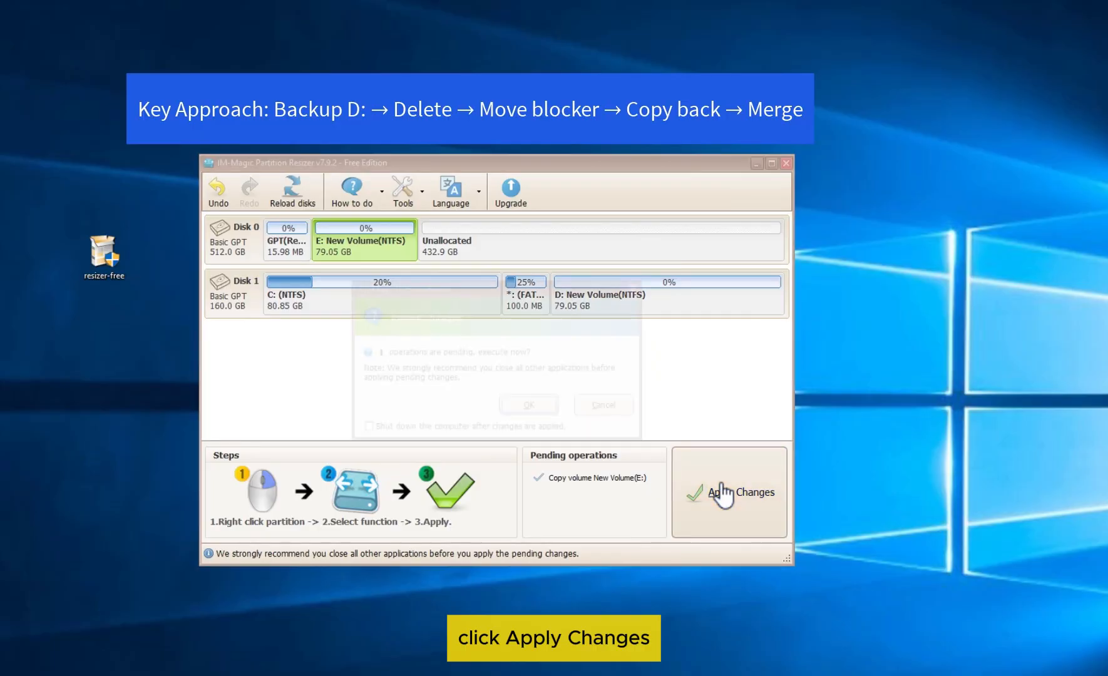
pyautogui.click(530, 407)
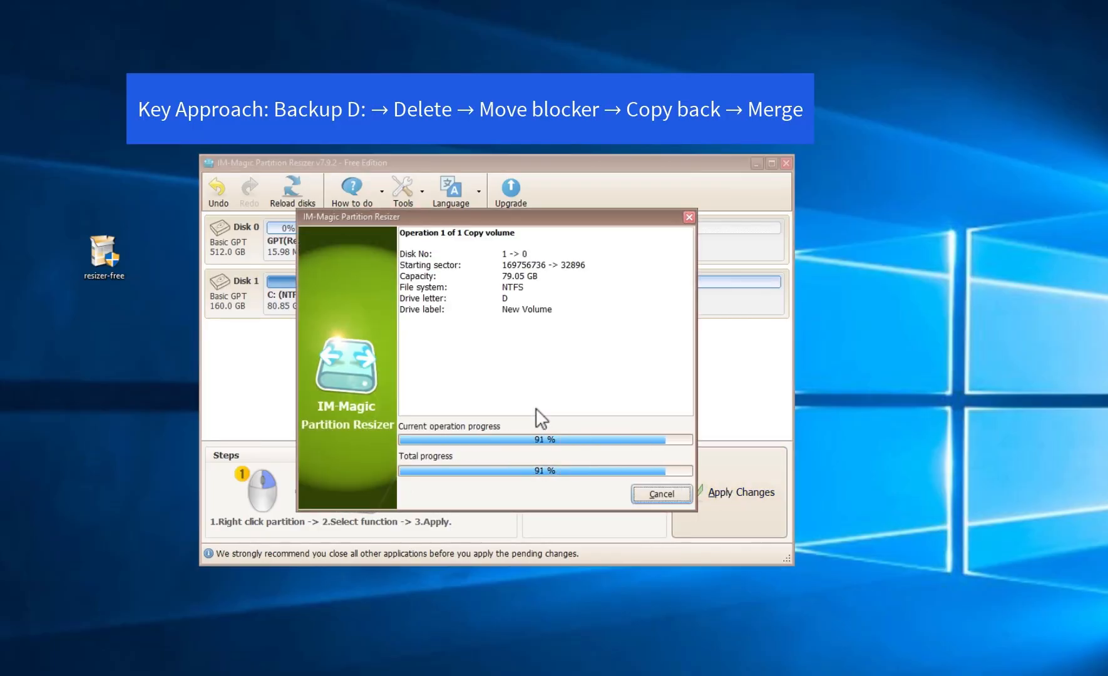
pyautogui.click(499, 388)
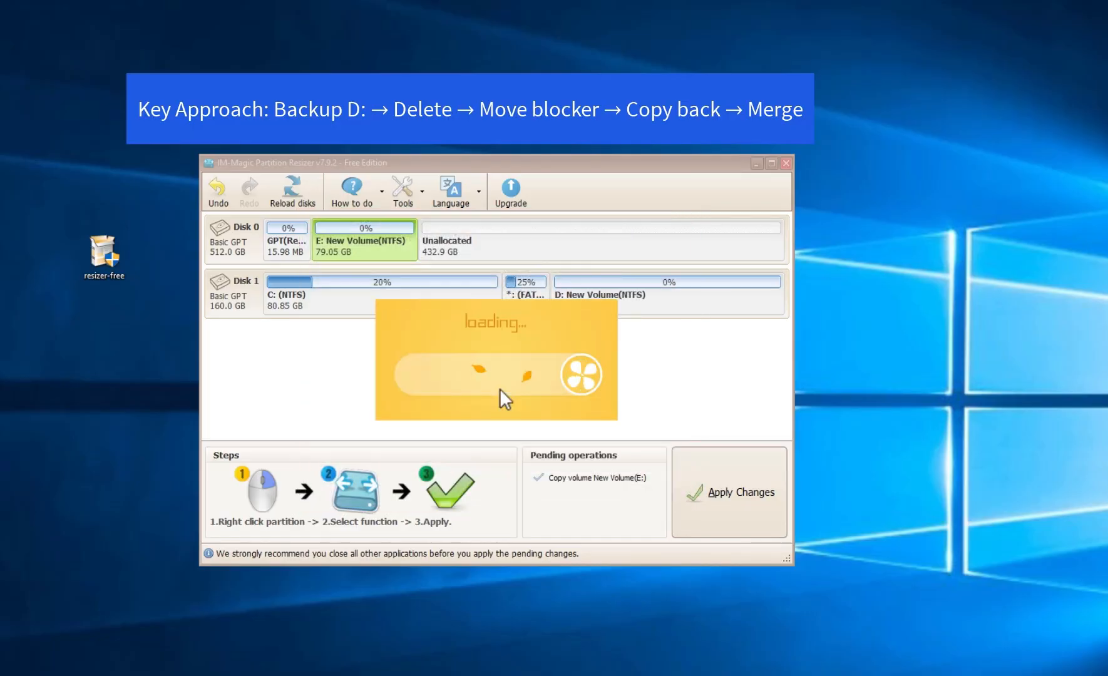
# - Queue the deletion of the original partition D on Disk 1
pyautogui.rightClick(581, 288)
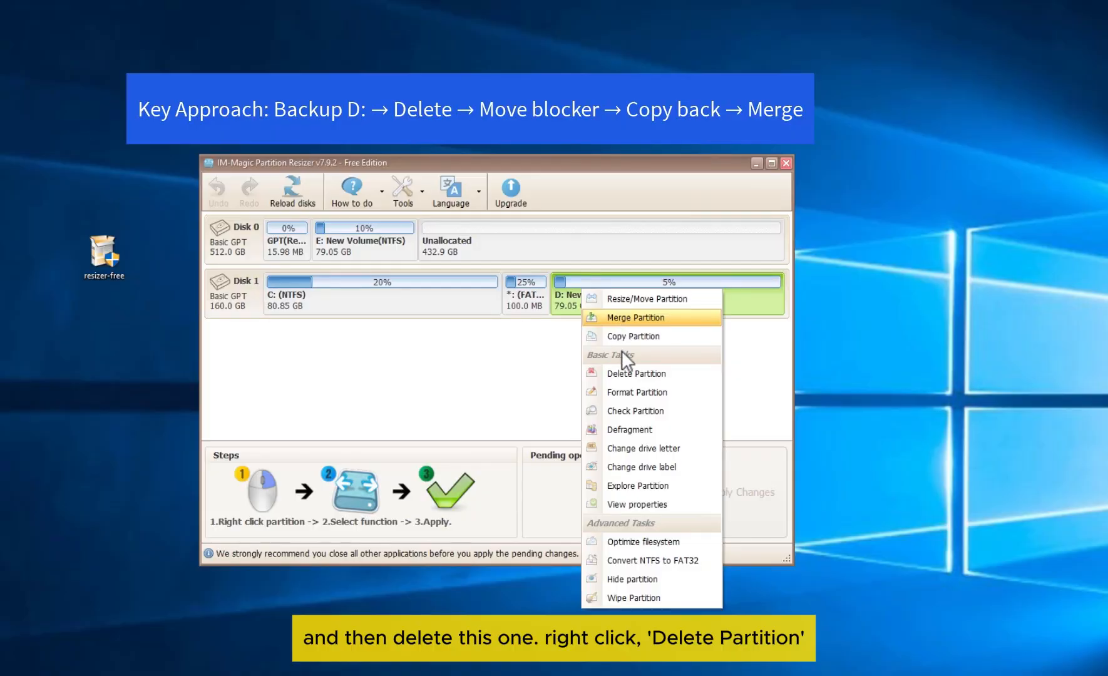
pyautogui.click(632, 372)
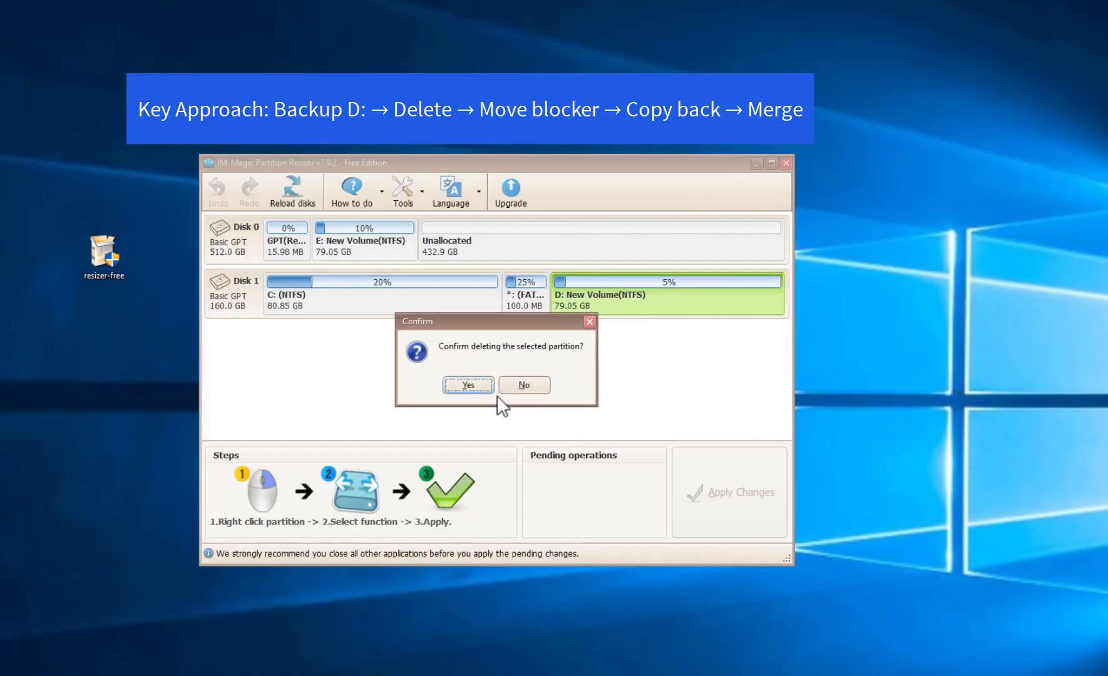
pyautogui.click(475, 388)
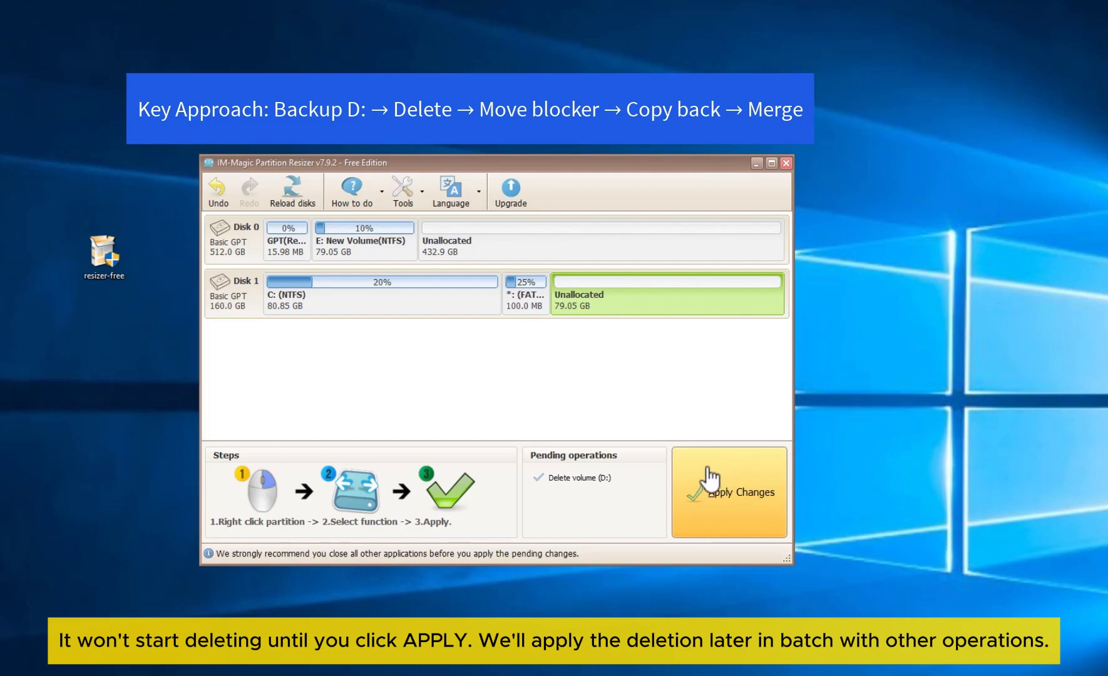
# - Queue a move of the 100 MB EFI partition to the end of the unallocated space on Disk 1
pyautogui.rightClick(521, 294)
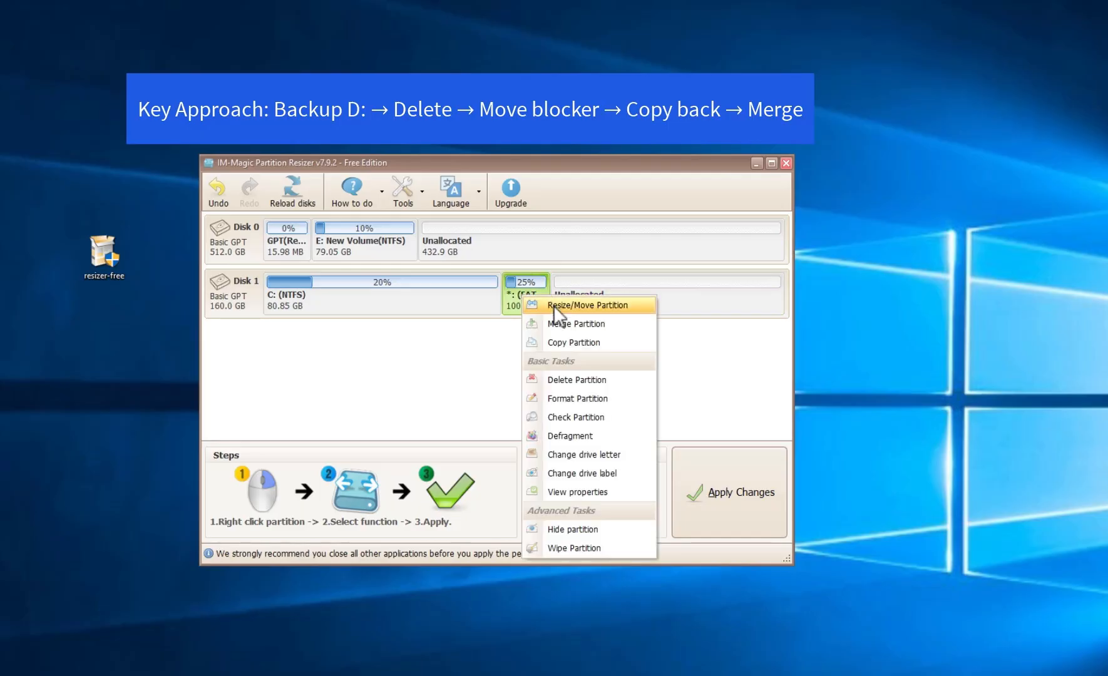
pyautogui.click(553, 304)
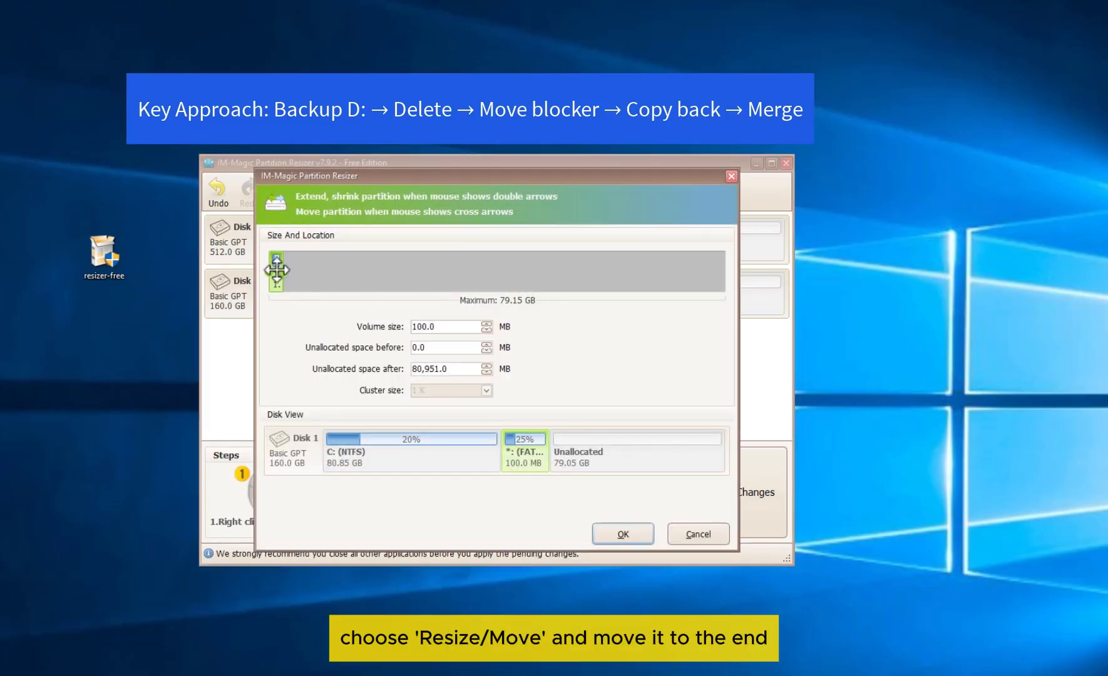
pyautogui.moveTo(276, 269); pyautogui.dragTo(751, 287)
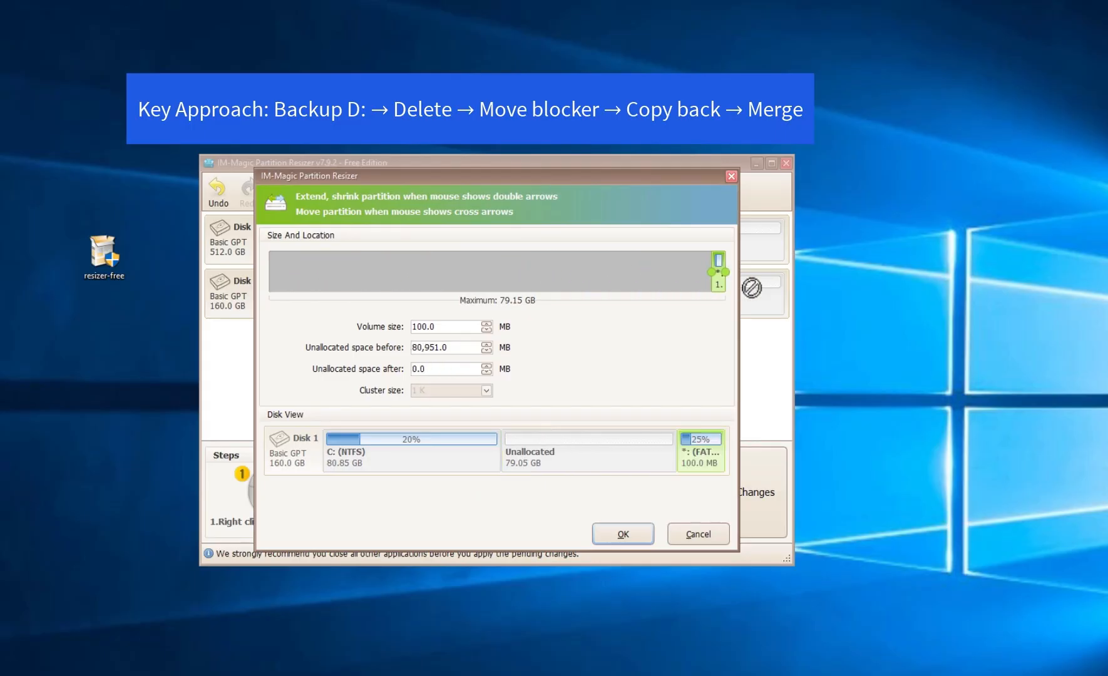
pyautogui.click(604, 534)
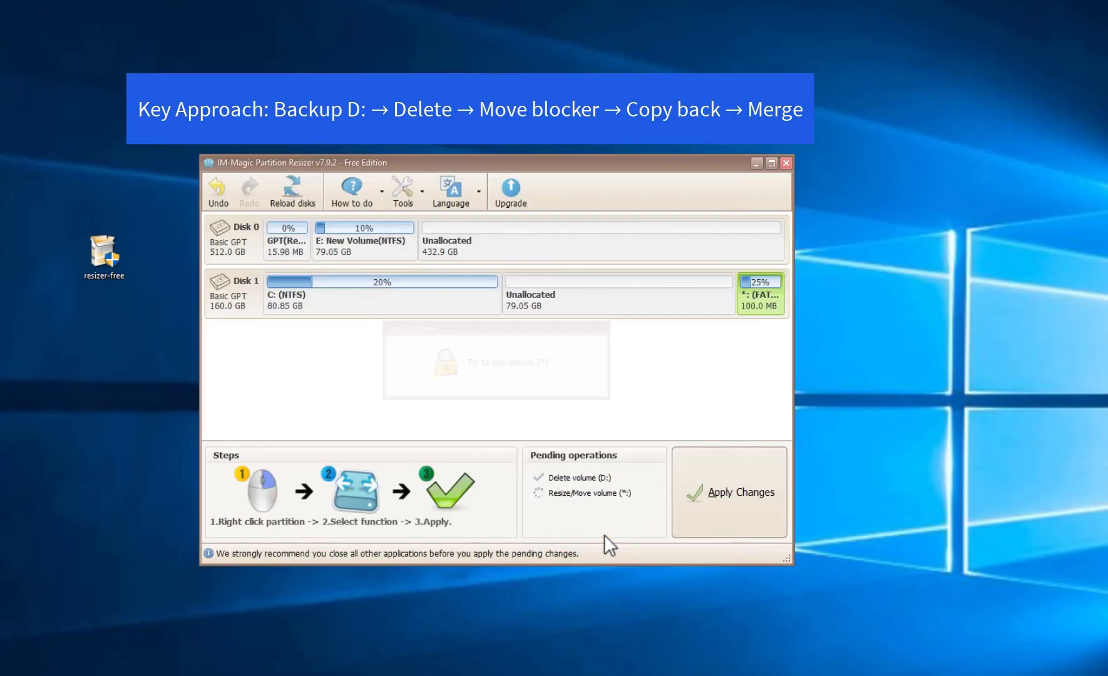
# - Queue a copy of backup partition E on Disk 0 into Disk 1's unallocated space beside C, keeping drive letter D and the default size
pyautogui.click(351, 244)
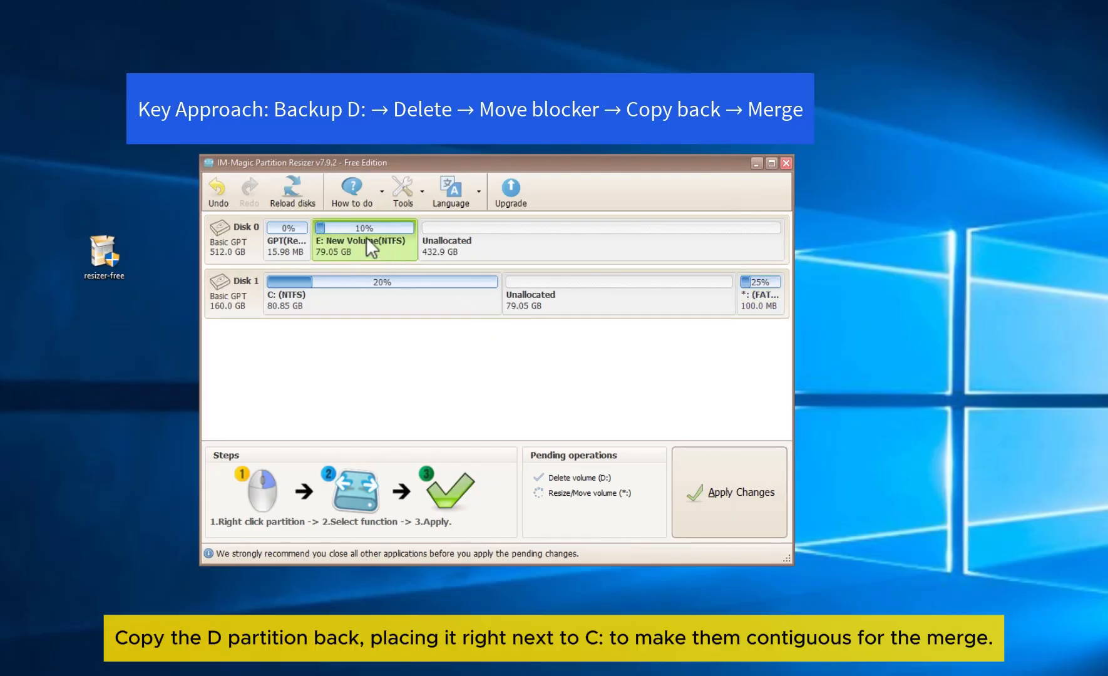
pyautogui.click(541, 298)
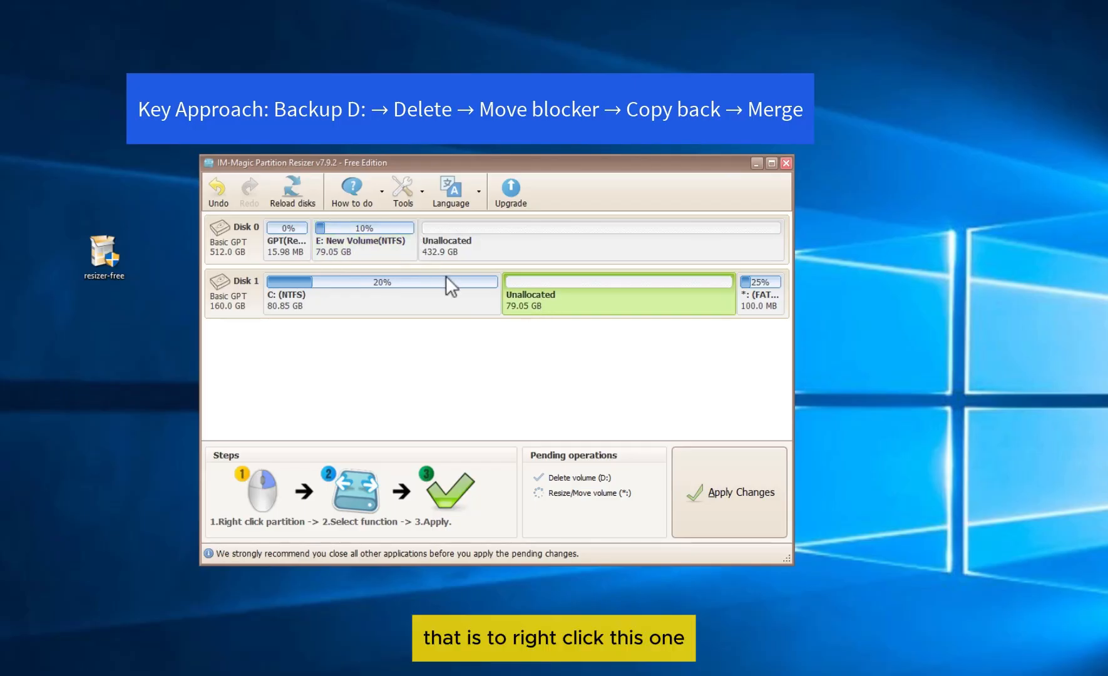
pyautogui.rightClick(336, 238)
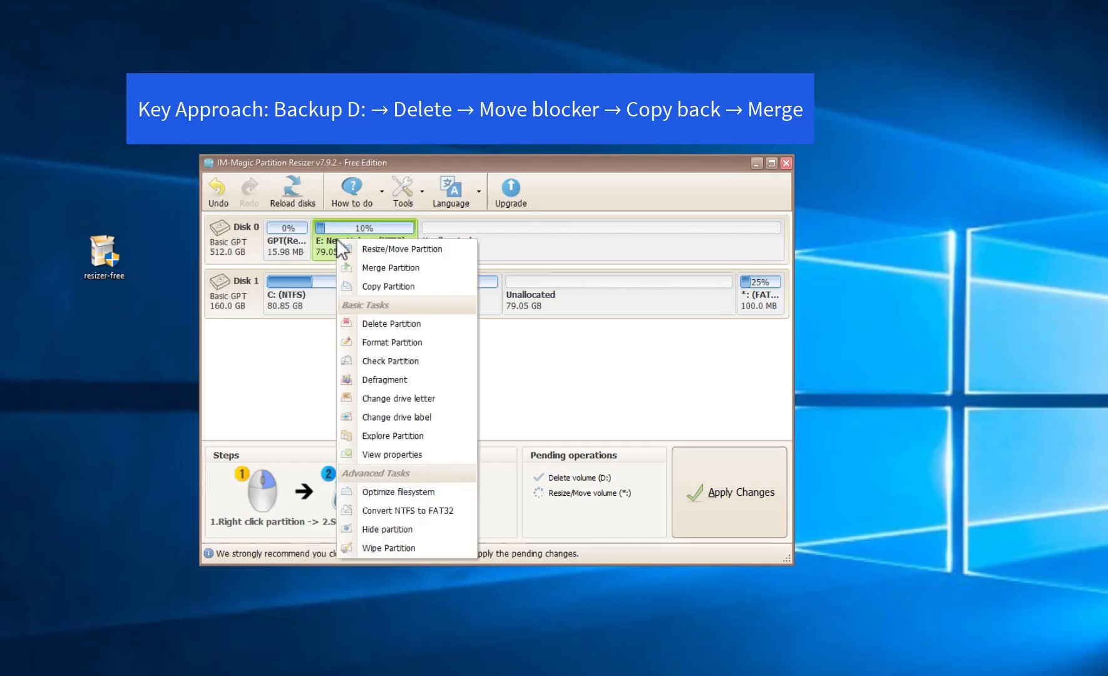
pyautogui.click(371, 287)
pyautogui.click(295, 350)
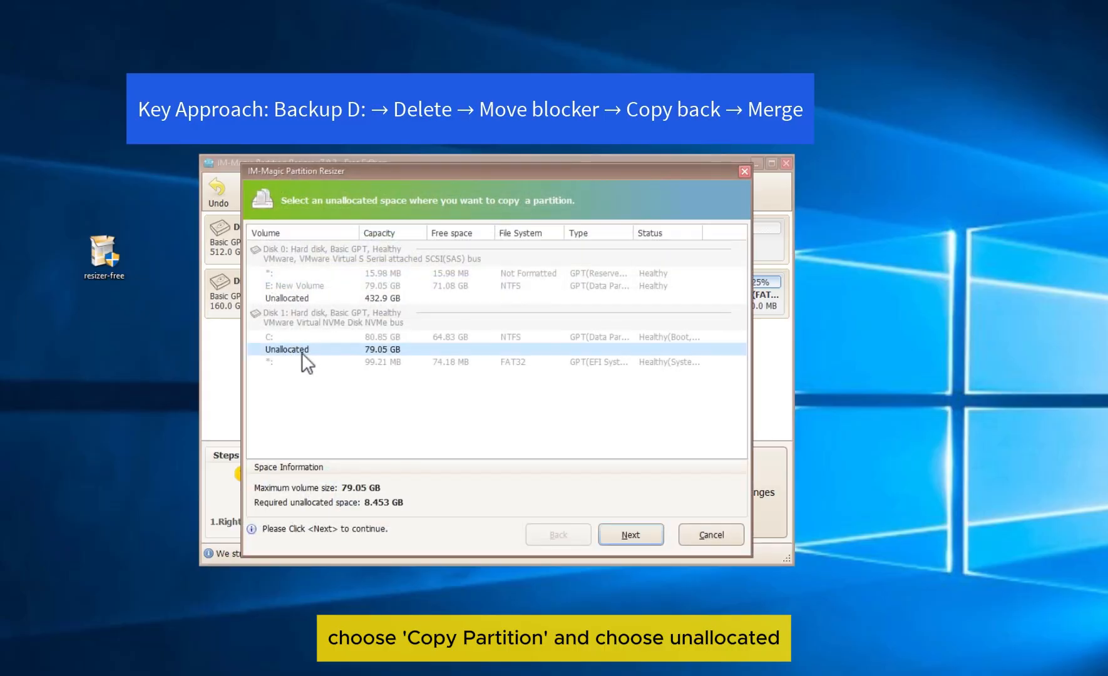
pyautogui.click(629, 535)
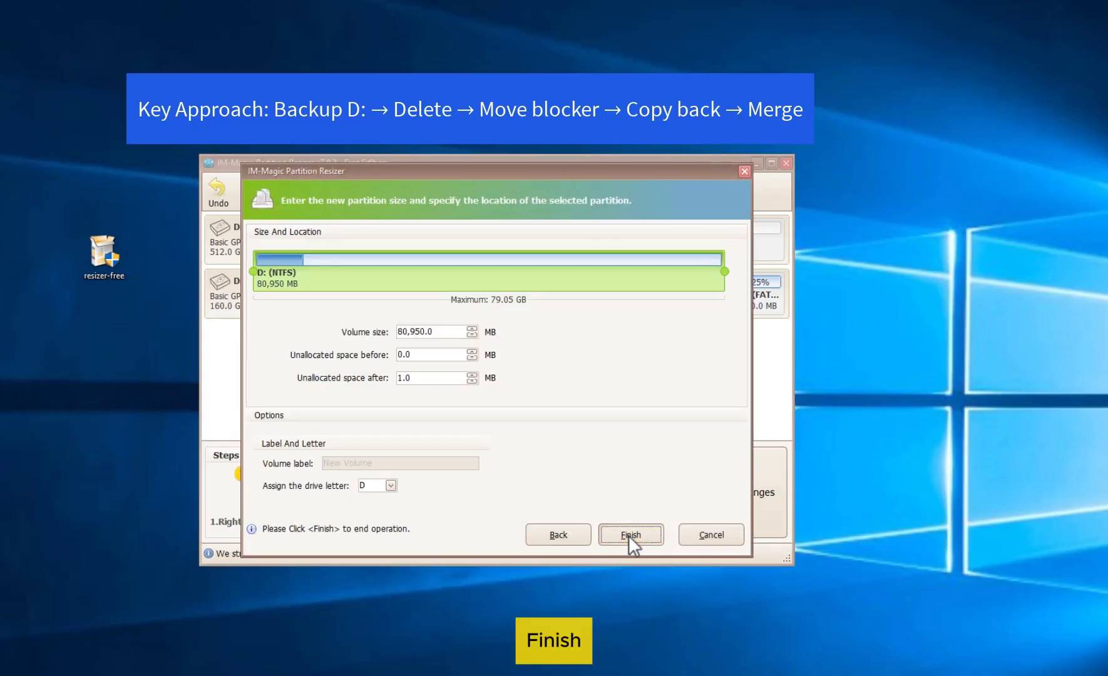
pyautogui.click(629, 535)
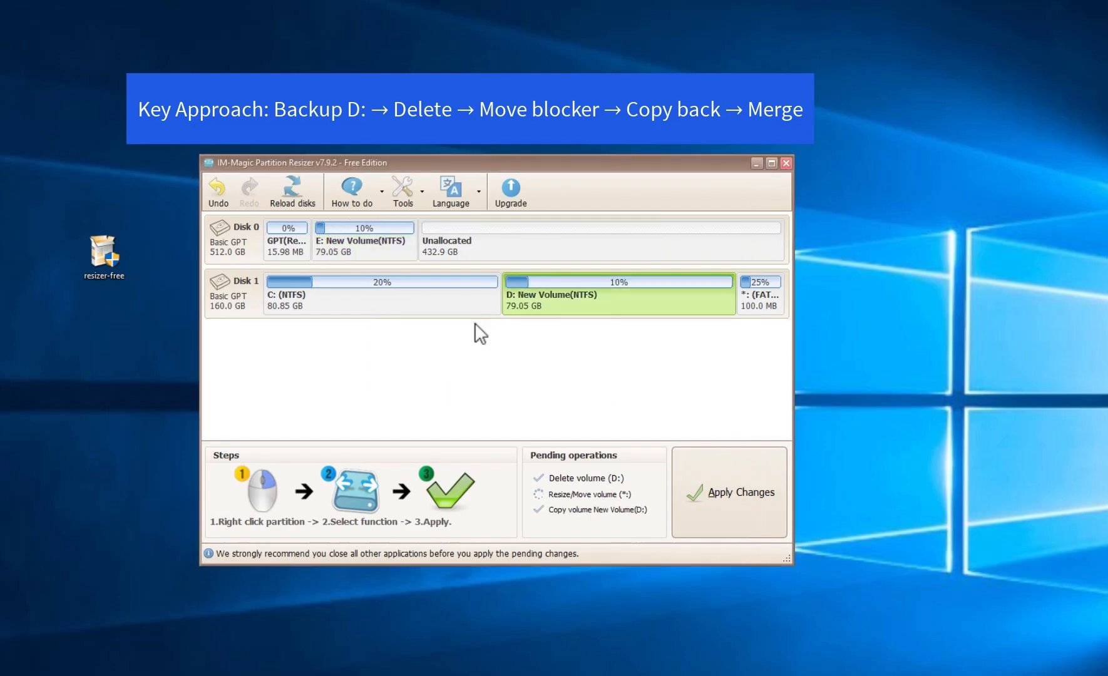
# - Queue a merge of volumes C and D on Disk 1, with C as the target volume
pyautogui.rightClick(379, 297)
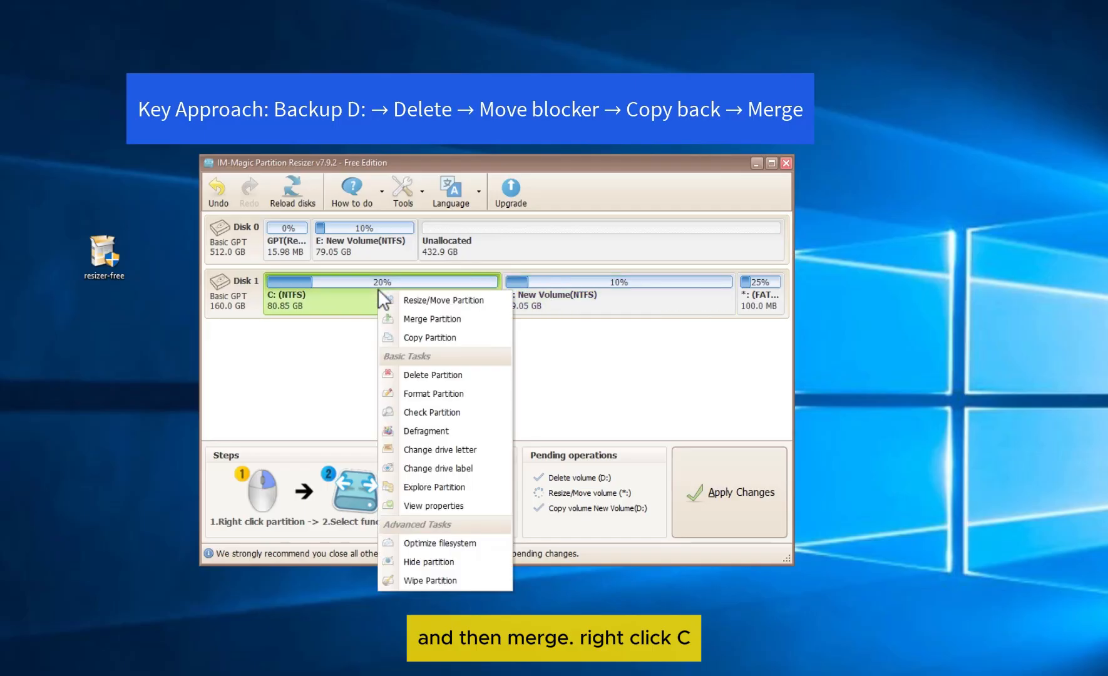
pyautogui.click(415, 319)
pyautogui.click(310, 312)
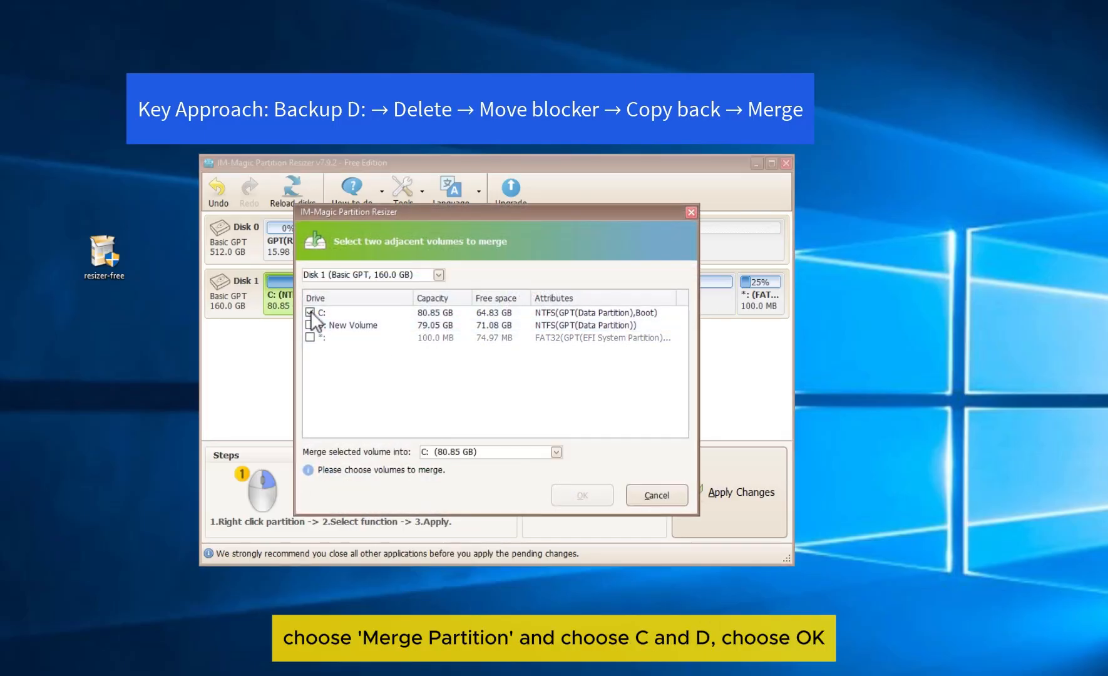
pyautogui.click(310, 325)
pyautogui.click(575, 495)
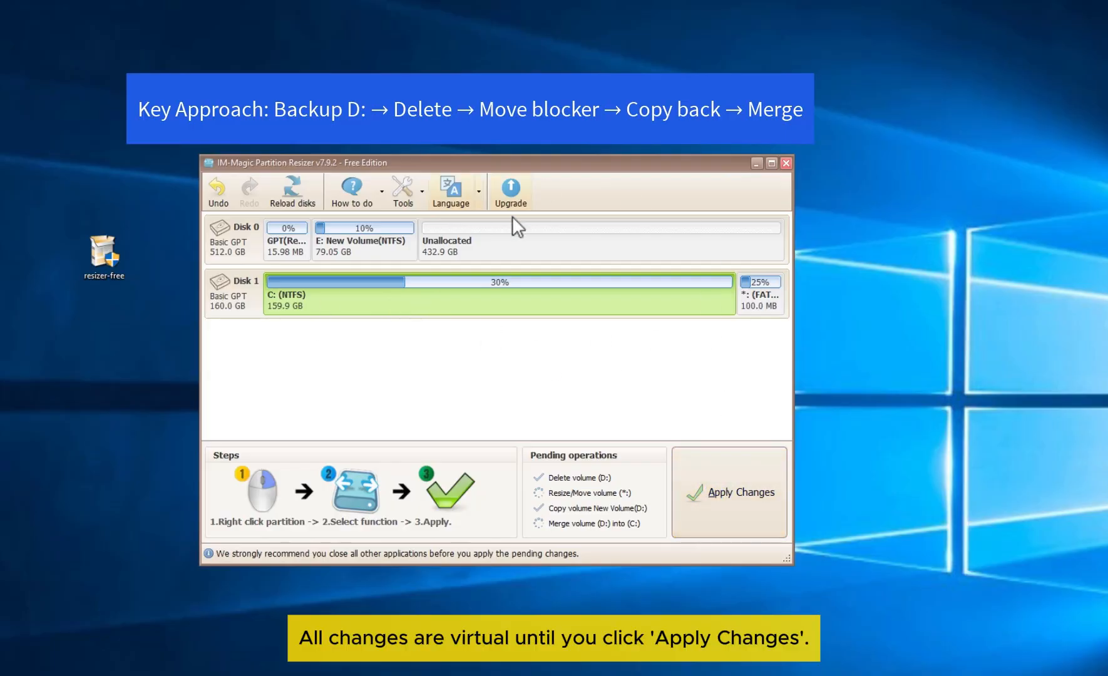
# - Apply all pending partition operations and agree to restart the computer
pyautogui.click(713, 498)
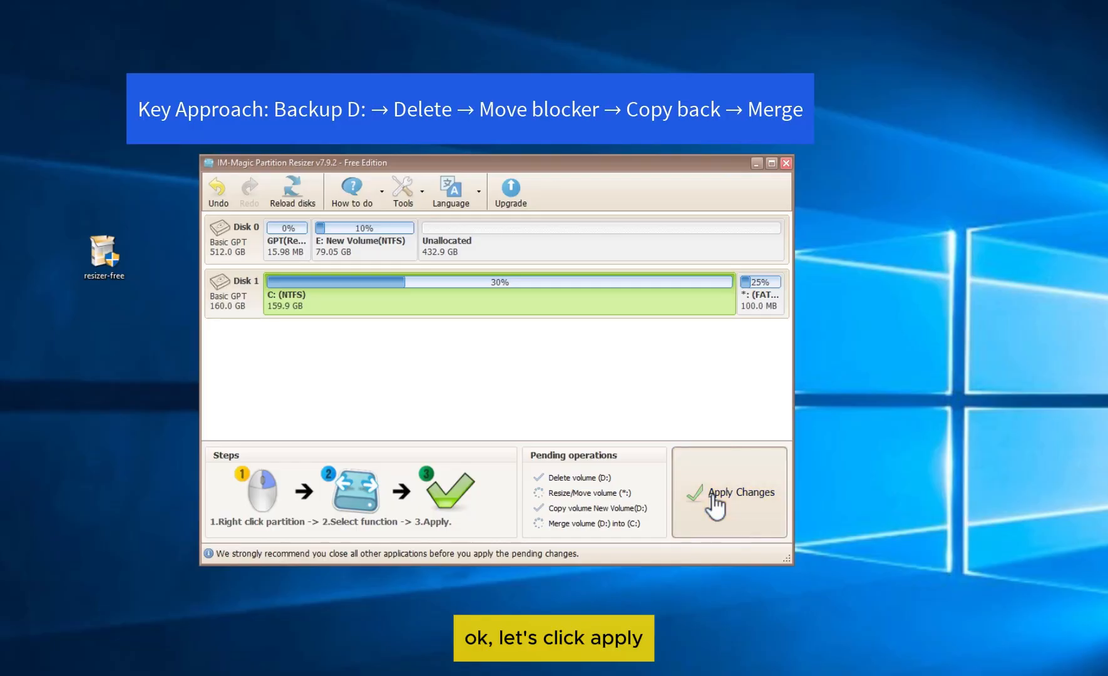
pyautogui.click(513, 406)
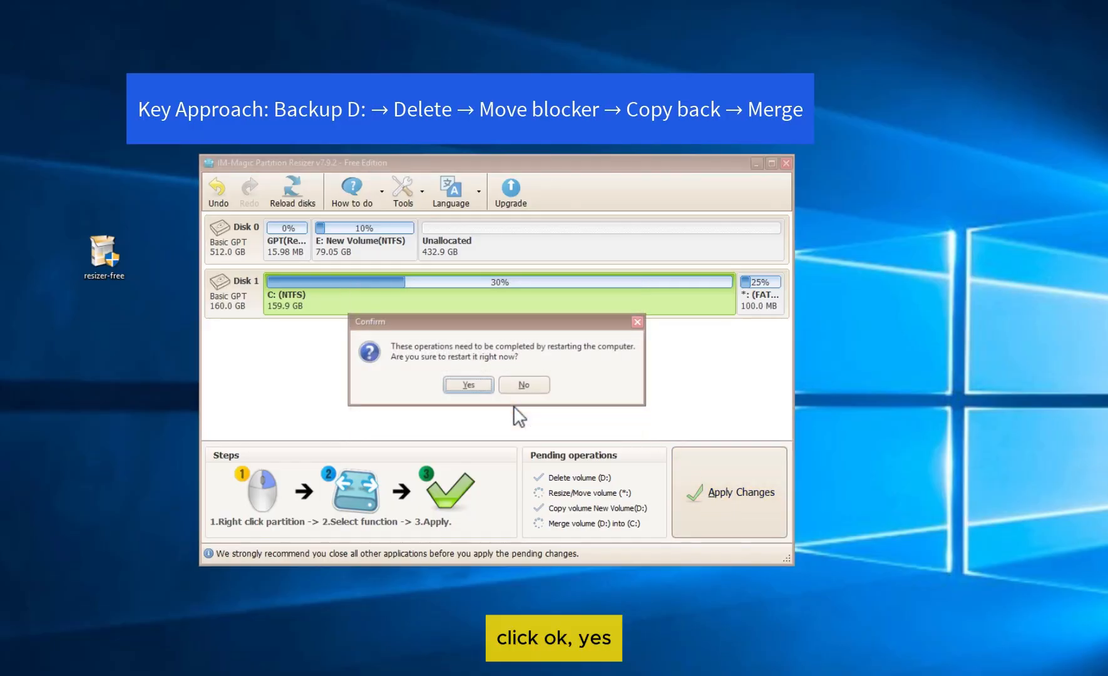
pyautogui.click(468, 384)
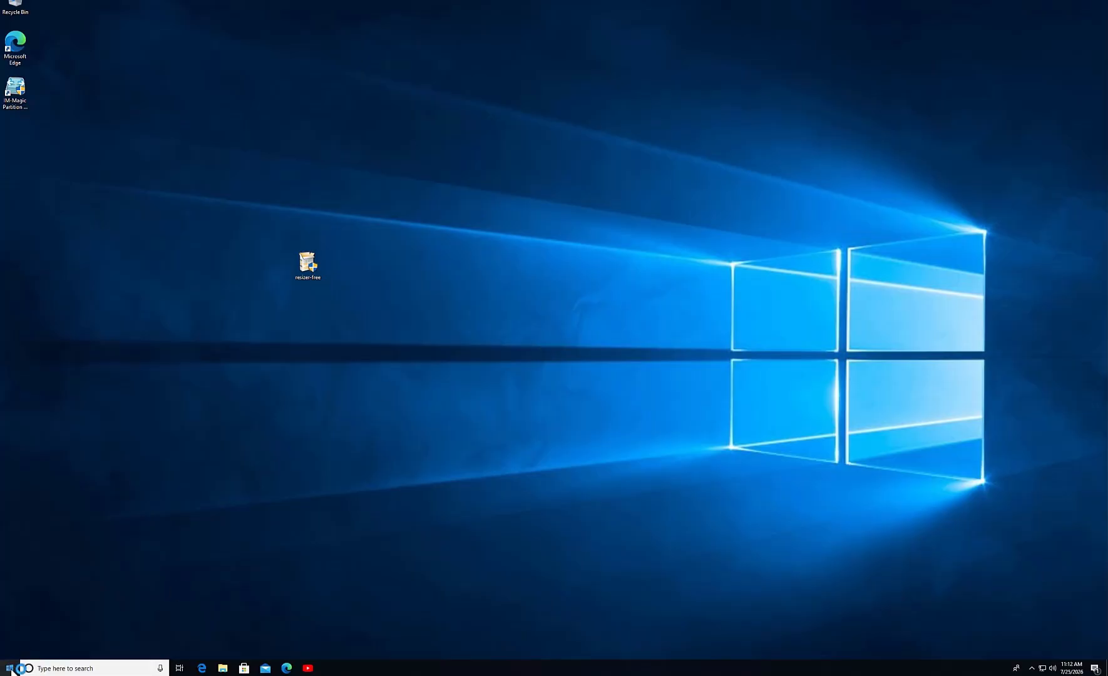
# - Open Disk Management in an enlarged window and examine the C and EFI partitions on Disk 1
pyautogui.rightClick(10, 668)
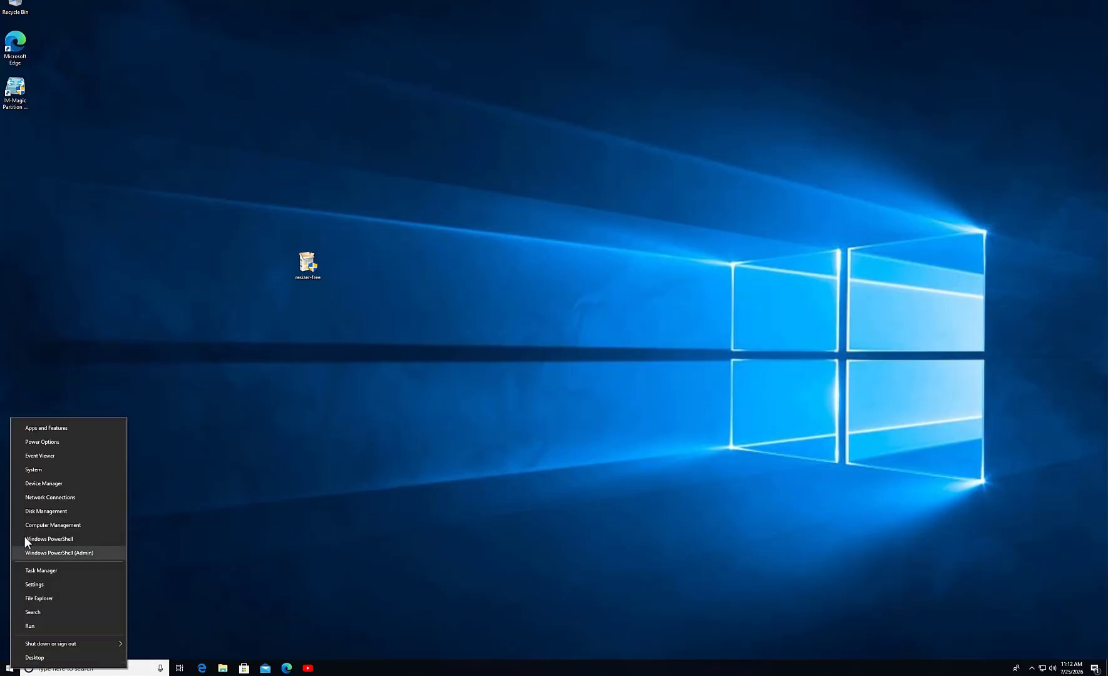
pyautogui.click(44, 511)
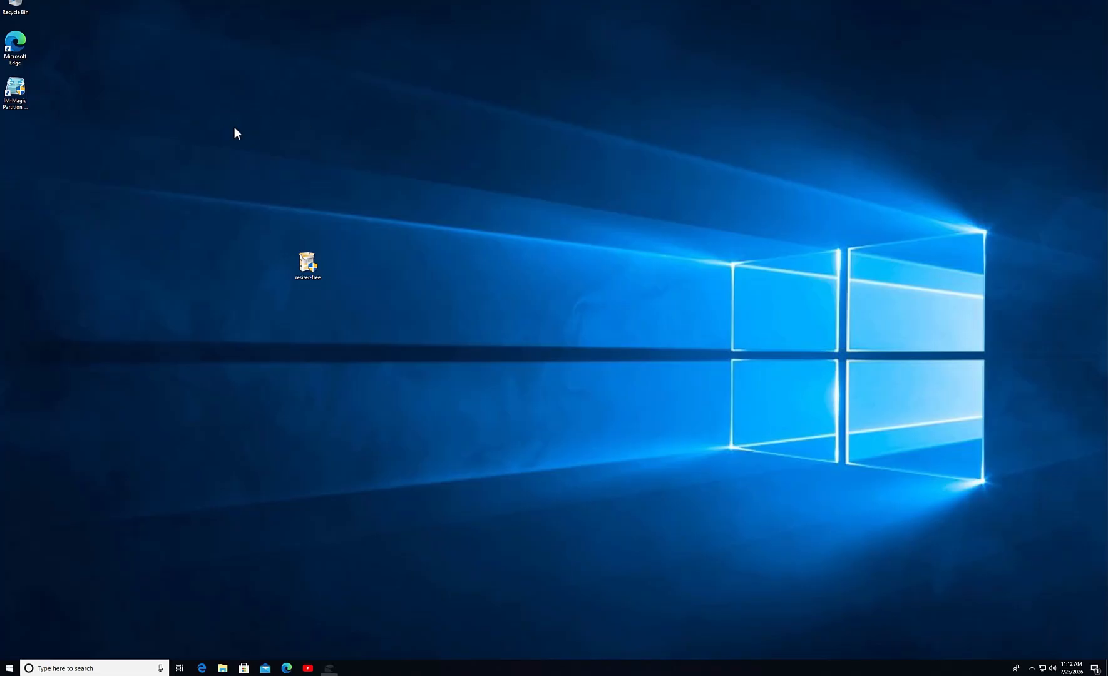
pyautogui.moveTo(279, 47); pyautogui.dragTo(545, 153)
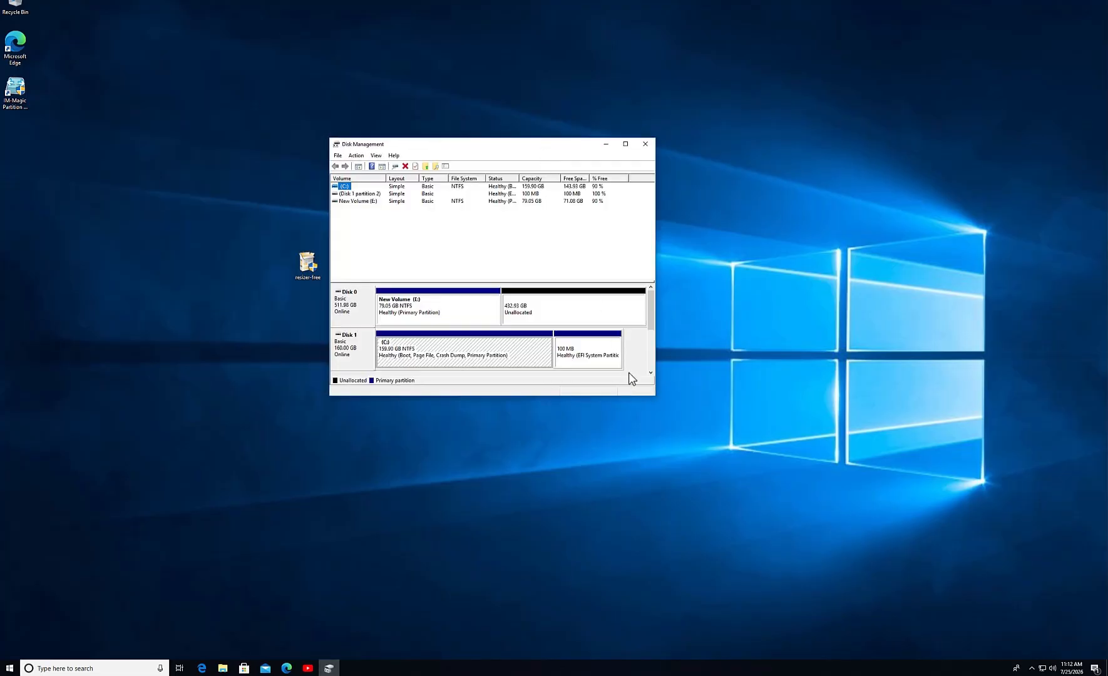
pyautogui.moveTo(657, 398); pyautogui.dragTo(735, 469)
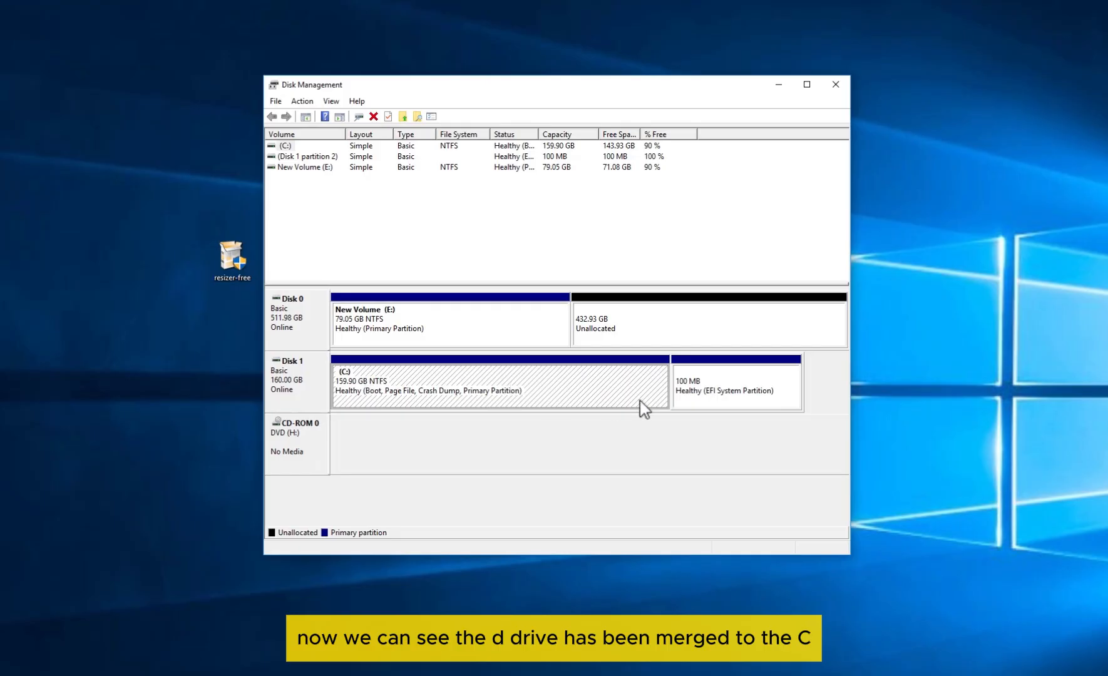
pyautogui.click(719, 385)
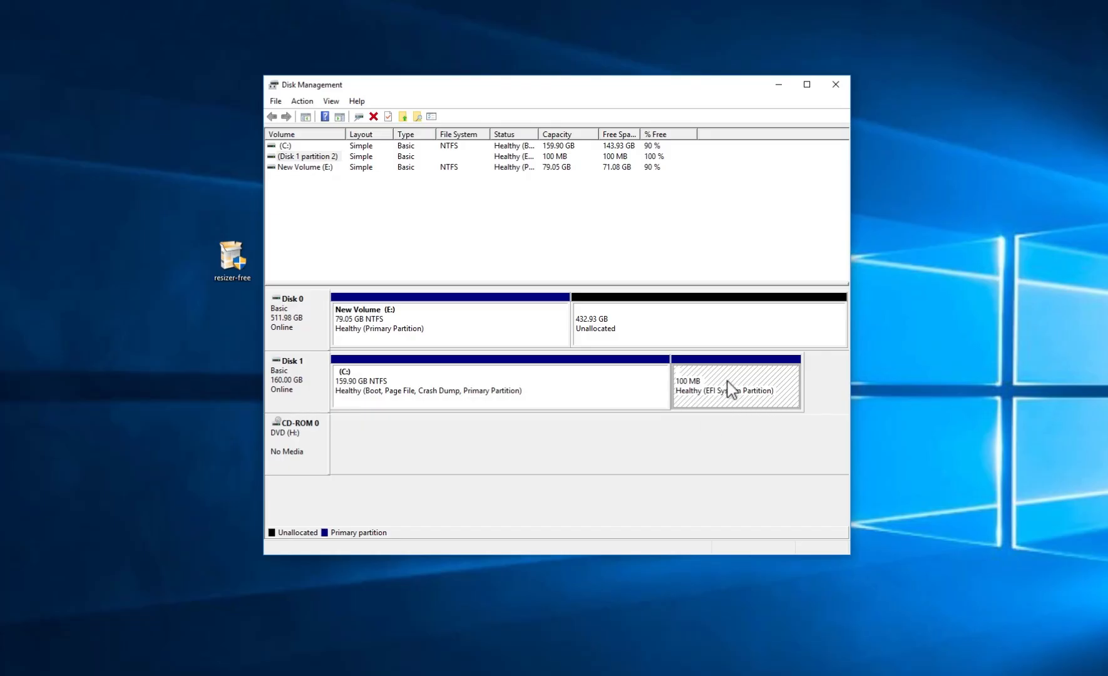
pyautogui.click(473, 389)
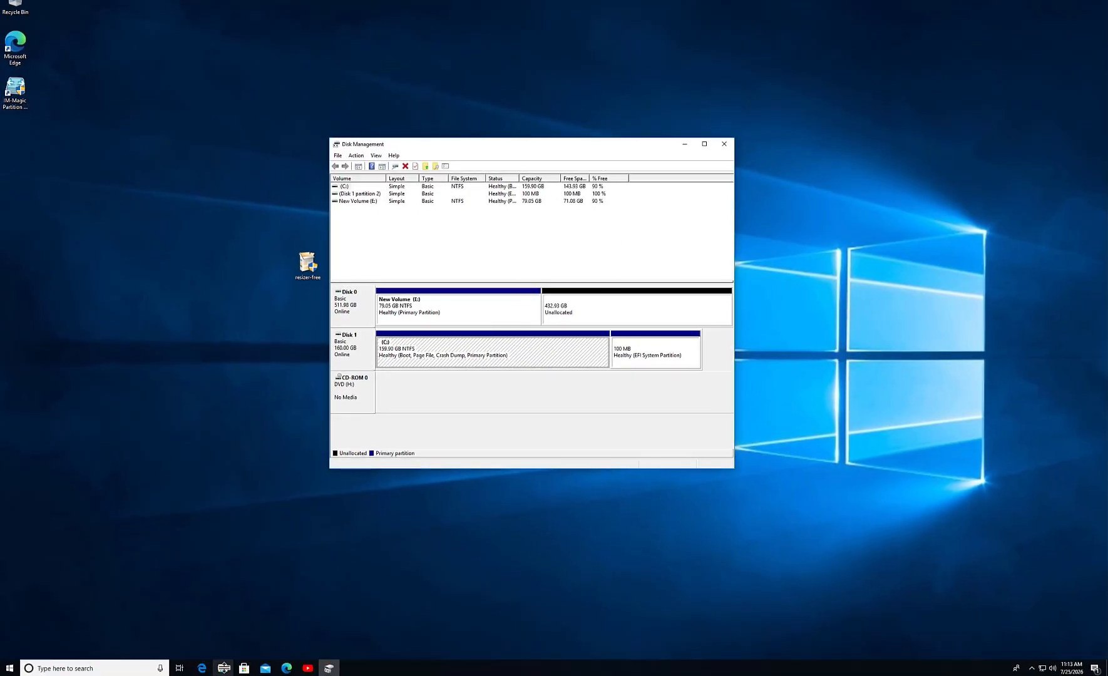
# - Browse drive C in File Explorer, check the "D into C(07-25-2026_11-12)" folder, and close the window
pyautogui.click(224, 667)
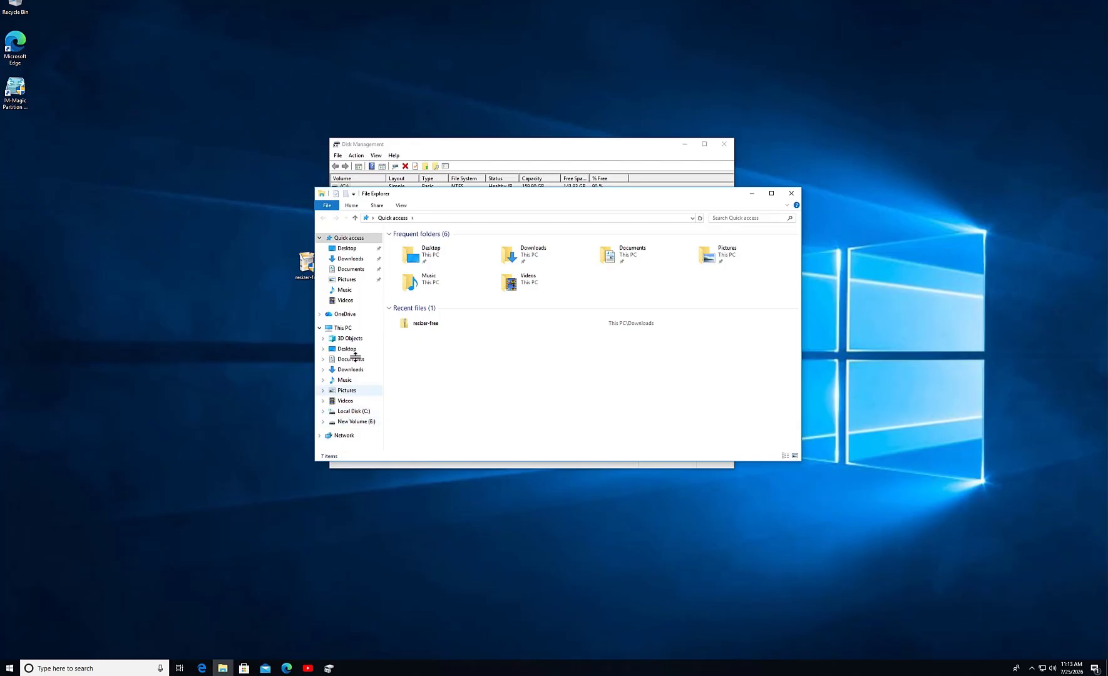
pyautogui.click(345, 328)
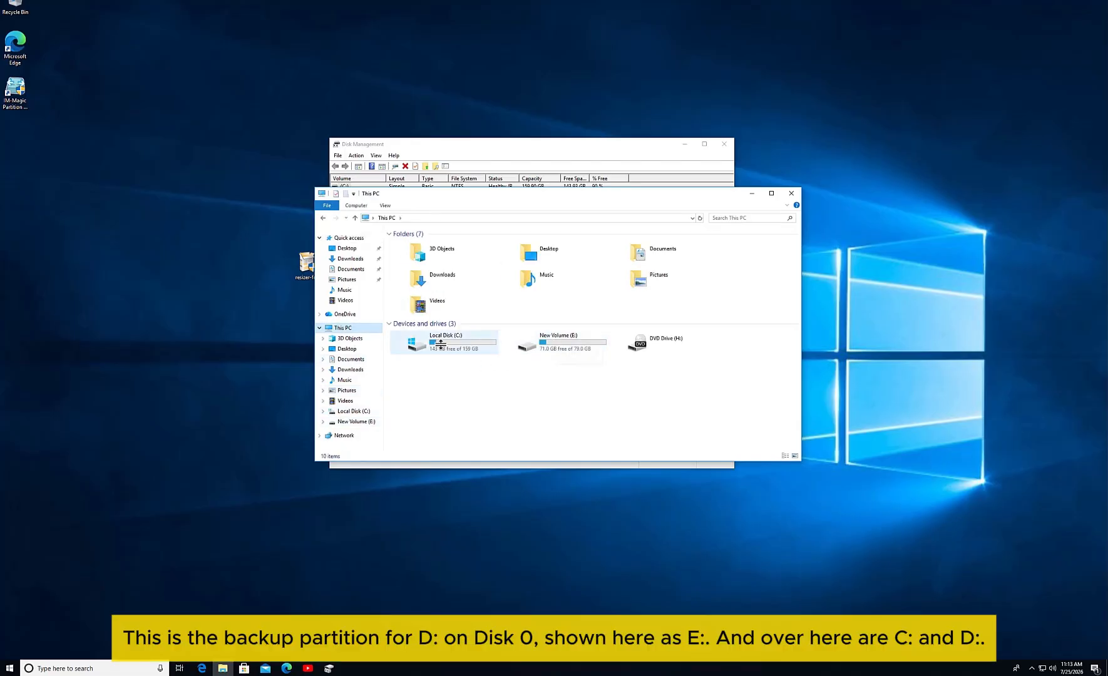
pyautogui.doubleClick(439, 344)
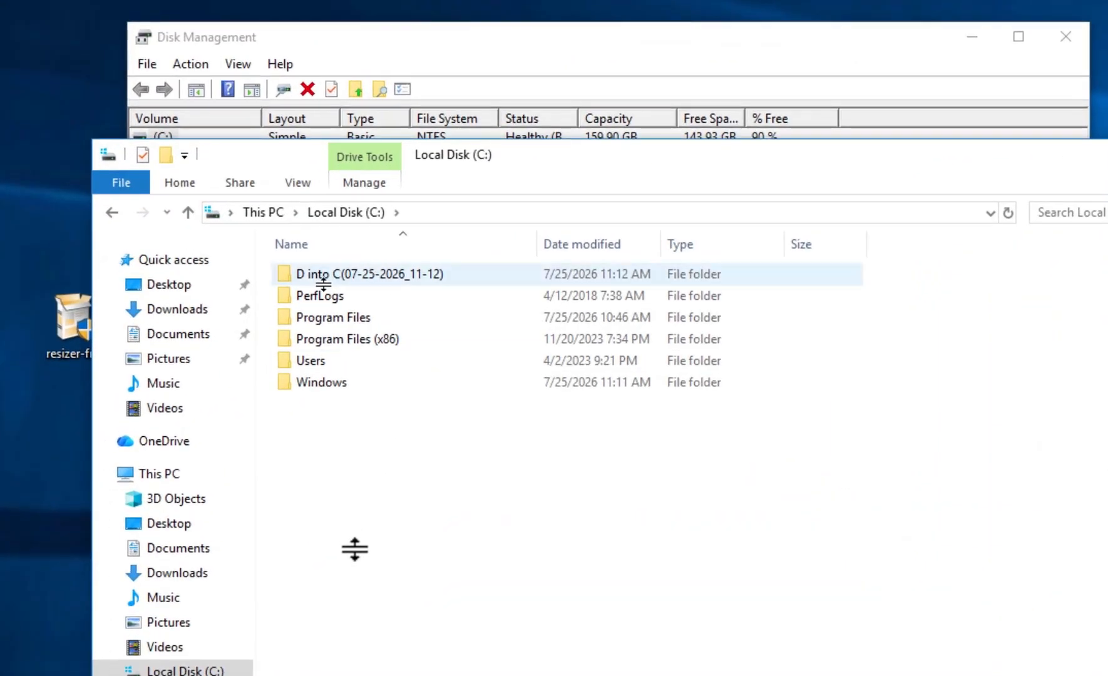
pyautogui.click(326, 275)
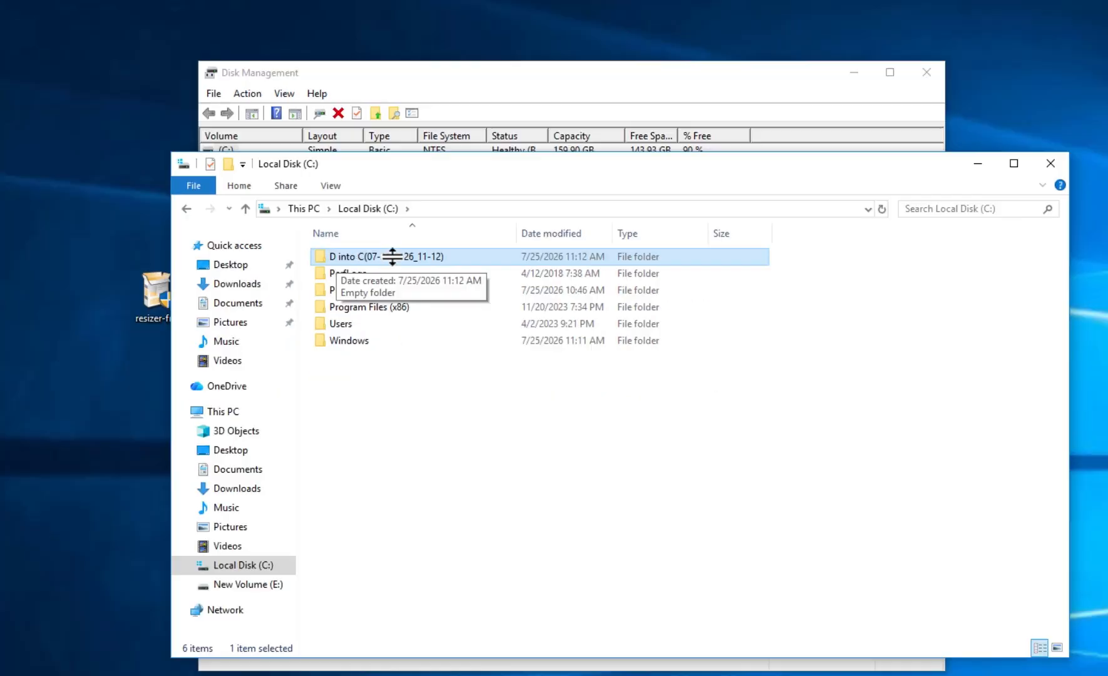
pyautogui.click(411, 438)
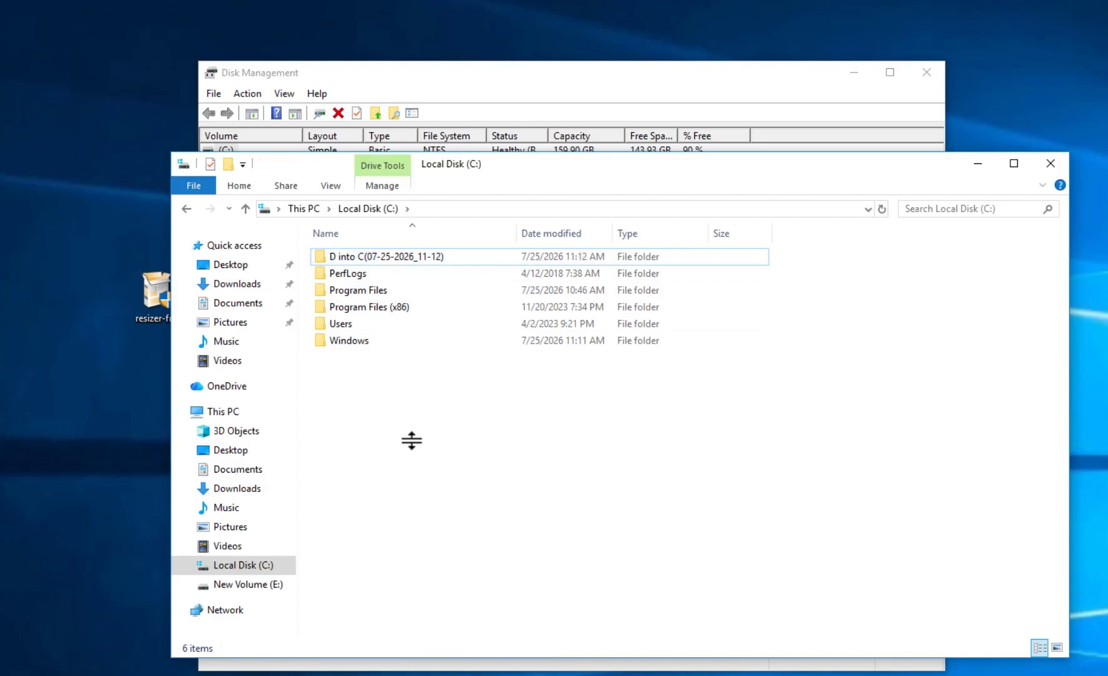
pyautogui.click(1050, 164)
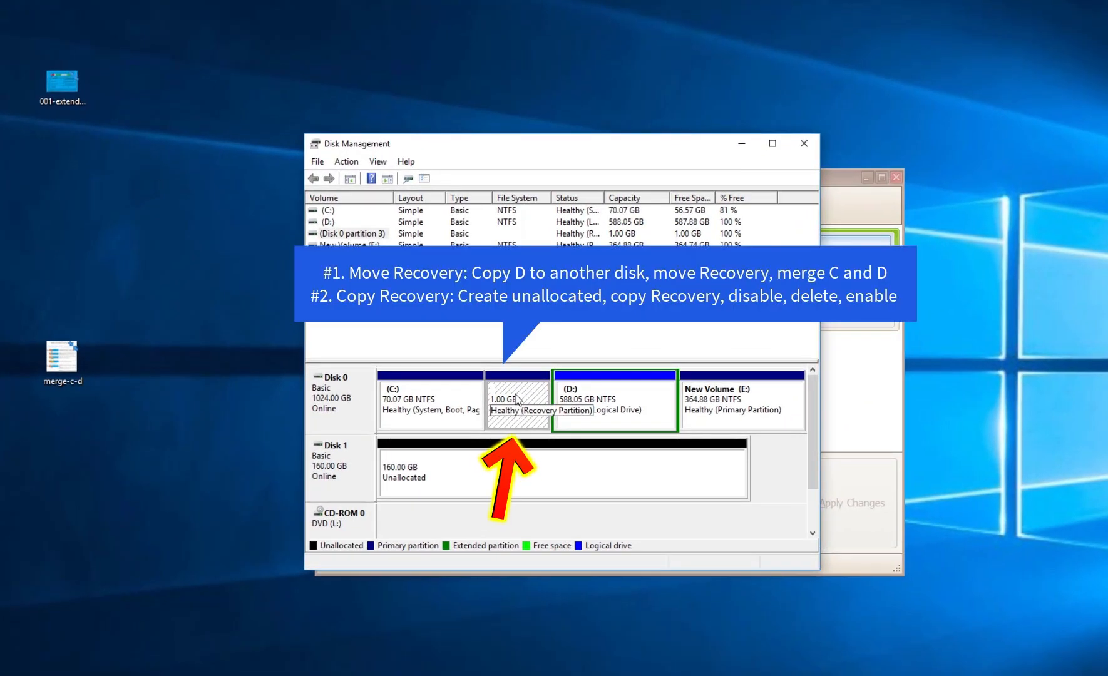
# - Examine the Recovery partition between C and D on Disk 0 in Disk Management
pyautogui.click(602, 402)
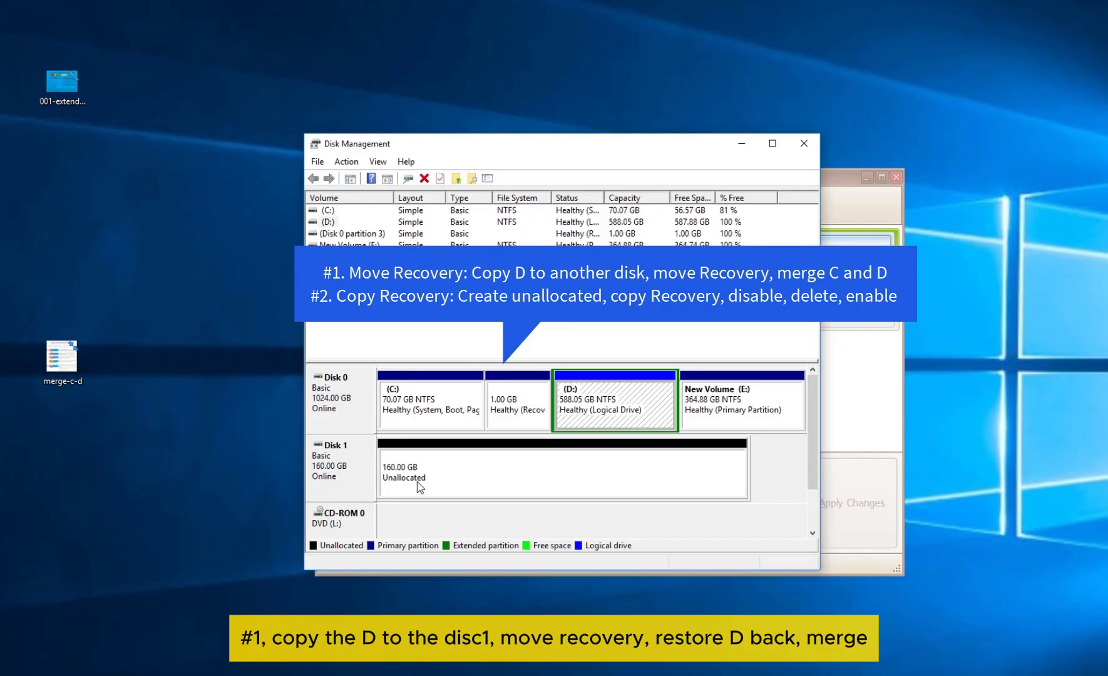
pyautogui.click(511, 414)
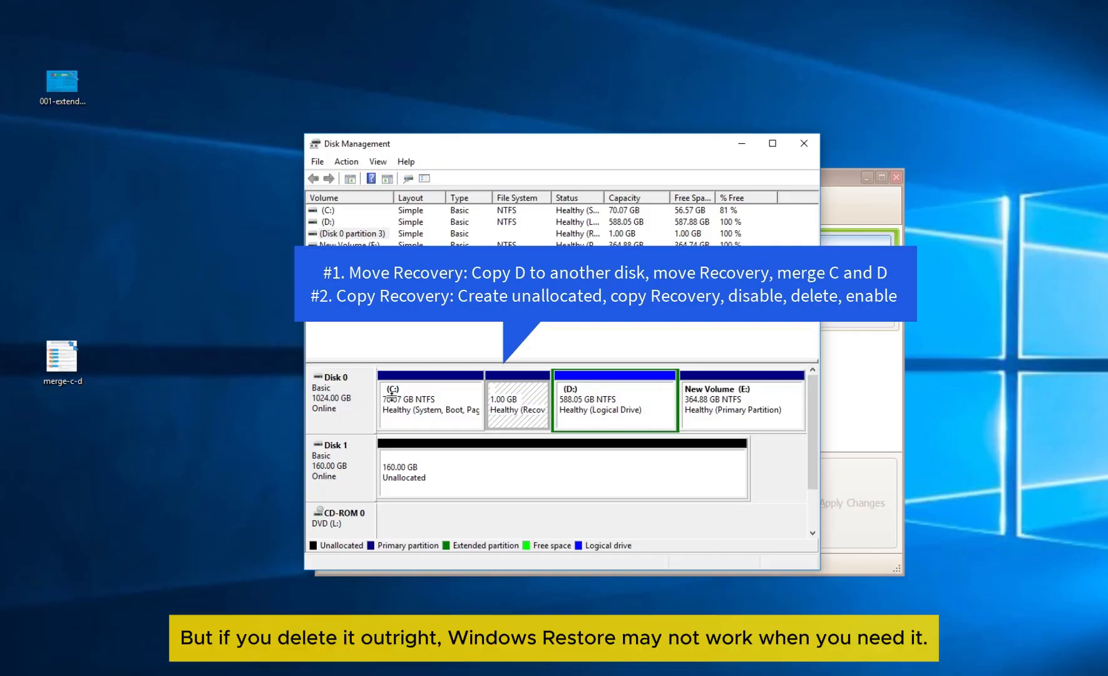
pyautogui.click(563, 395)
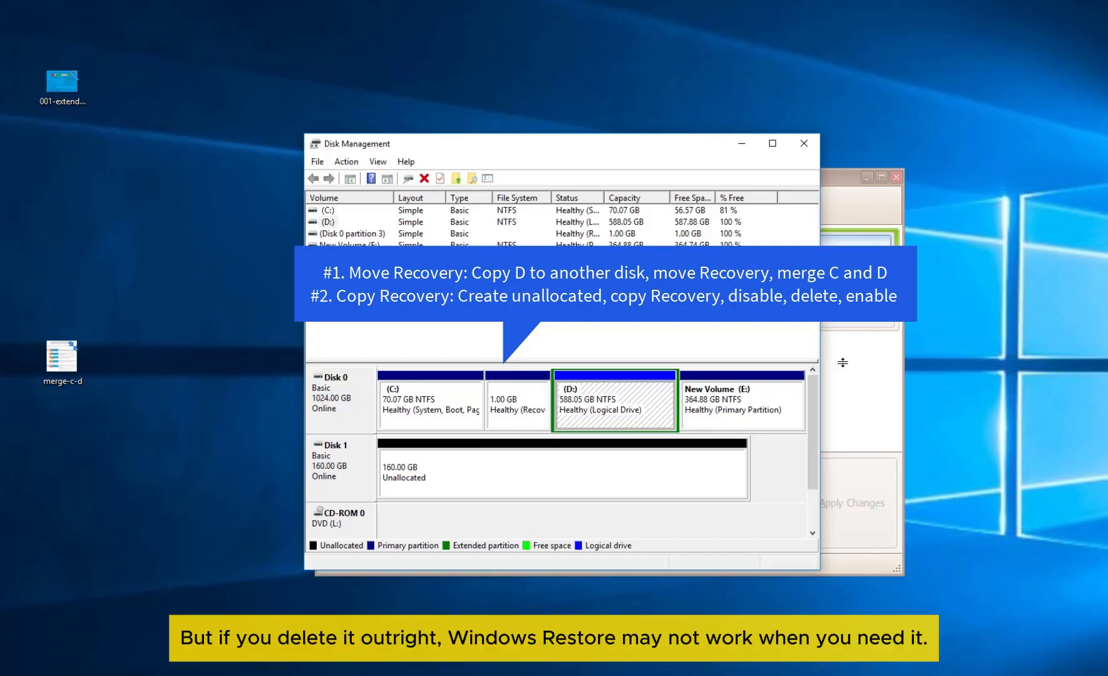
# - Switch to IM-Magic Partition Resizer and review partition D, the unallocated space on Disk 1, and the Recovery partition
pyautogui.click(842, 407)
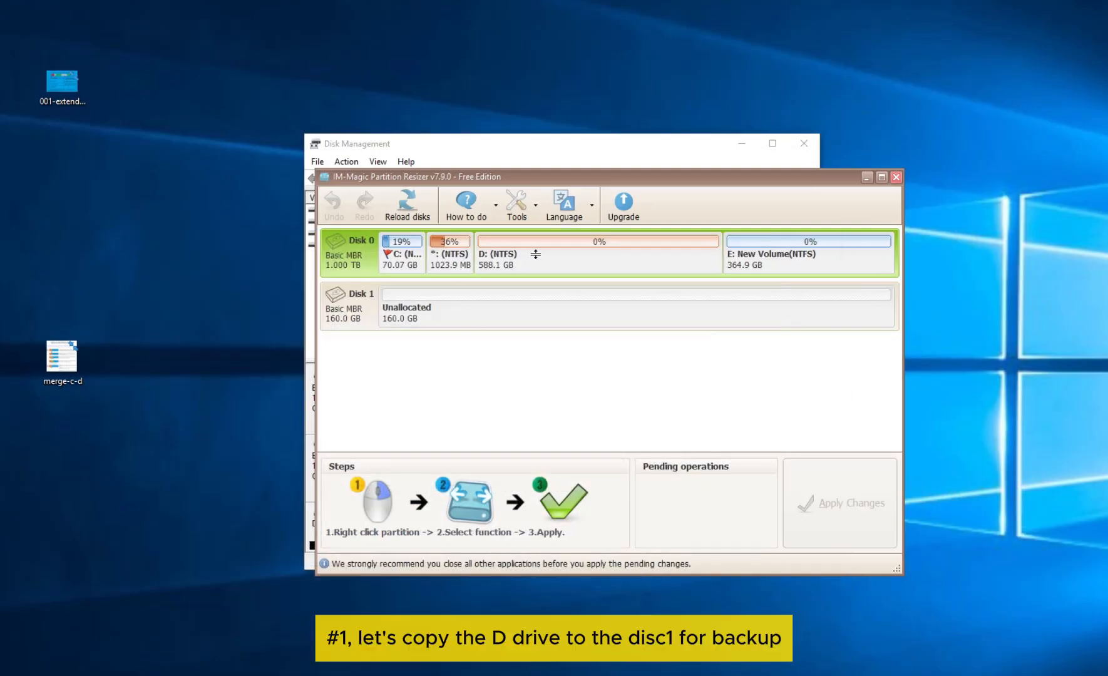
pyautogui.click(536, 258)
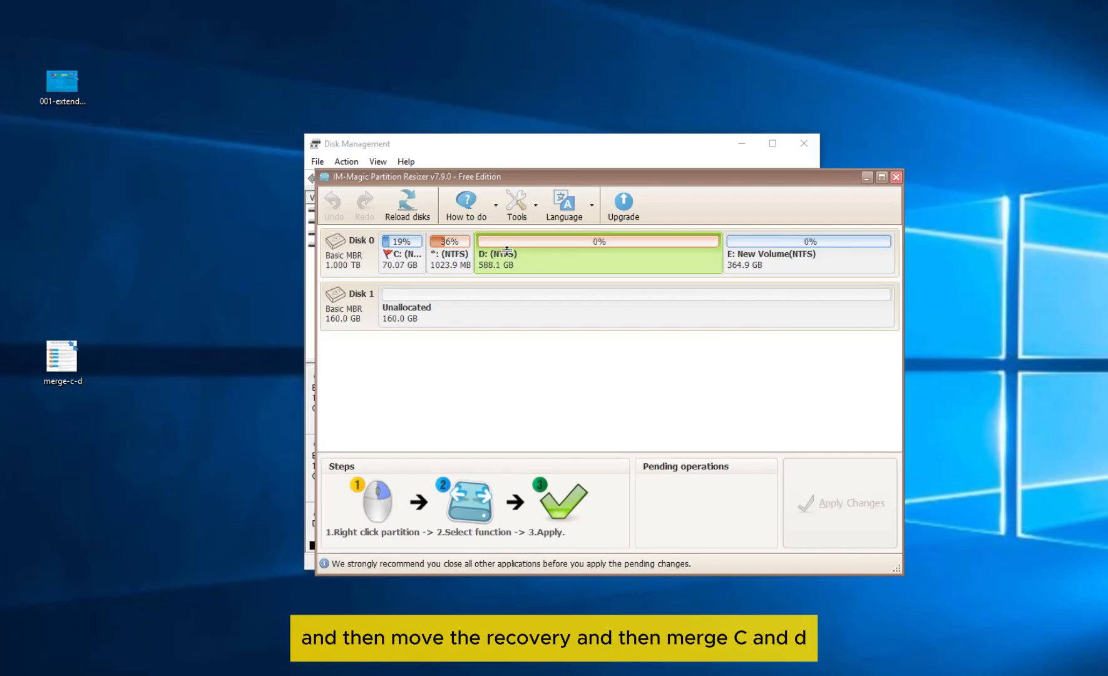
pyautogui.click(396, 310)
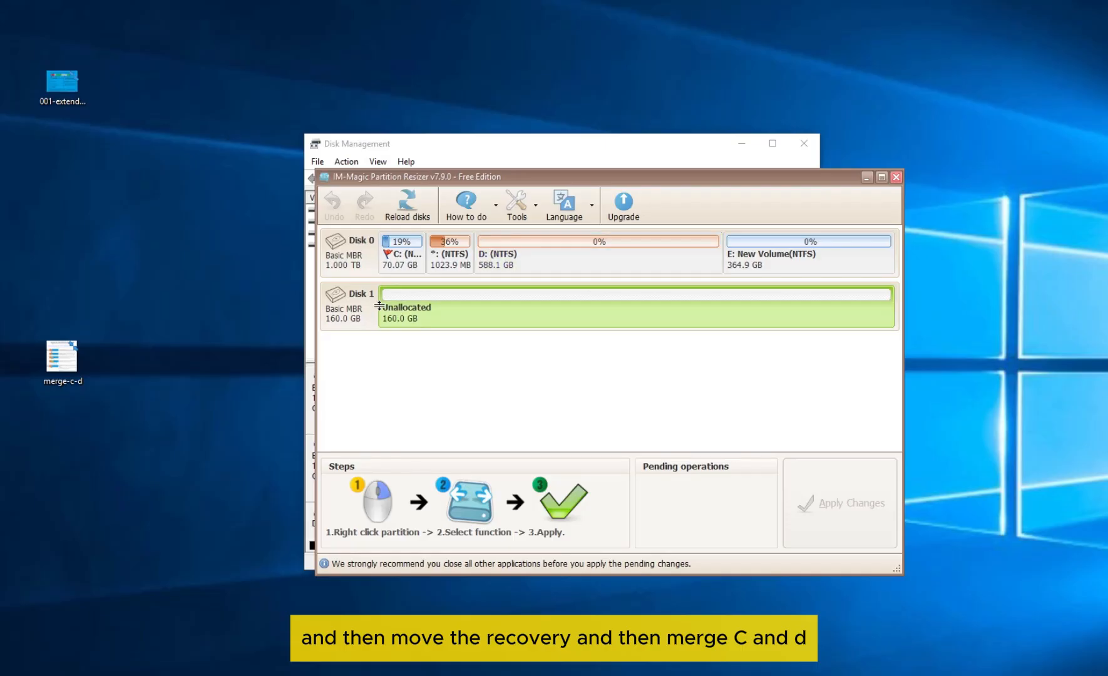
pyautogui.click(450, 256)
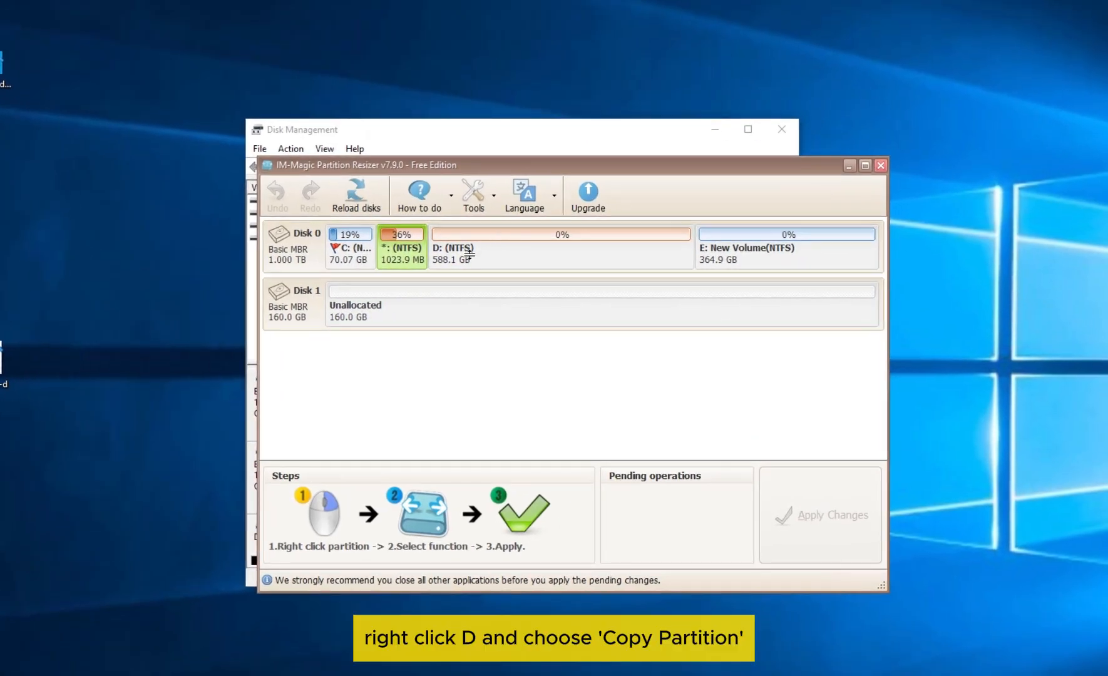
# - Copy partition D to the unallocated space on Disk 1 as logical drive F using the full 160.0 GB, and apply the change
pyautogui.rightClick(464, 248)
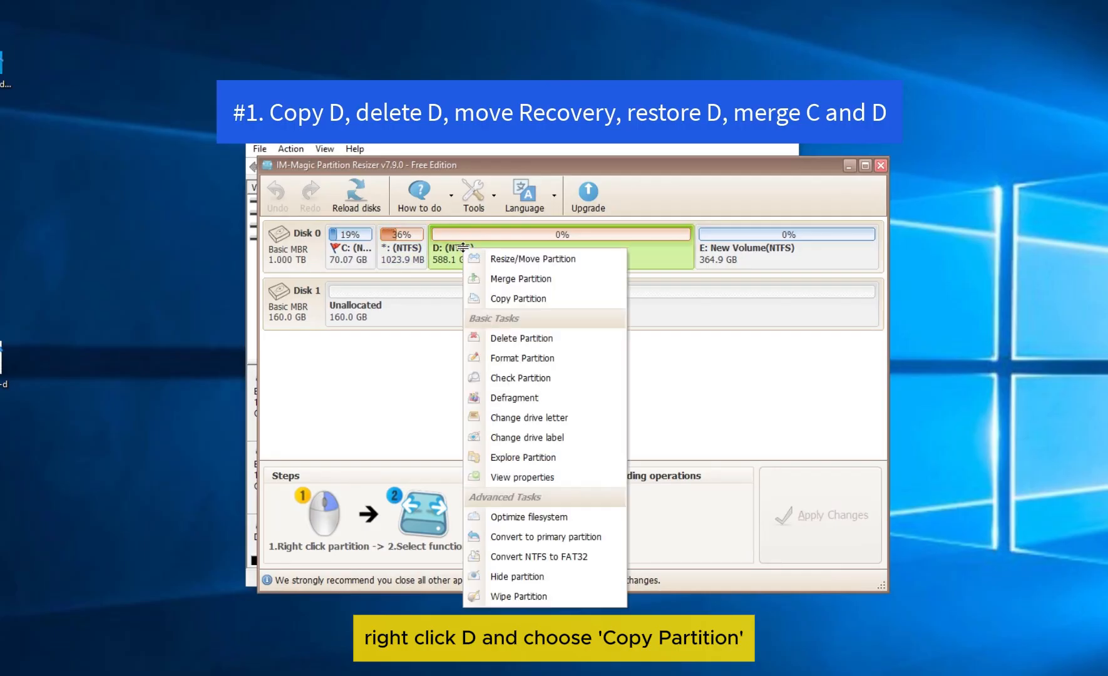
pyautogui.click(502, 298)
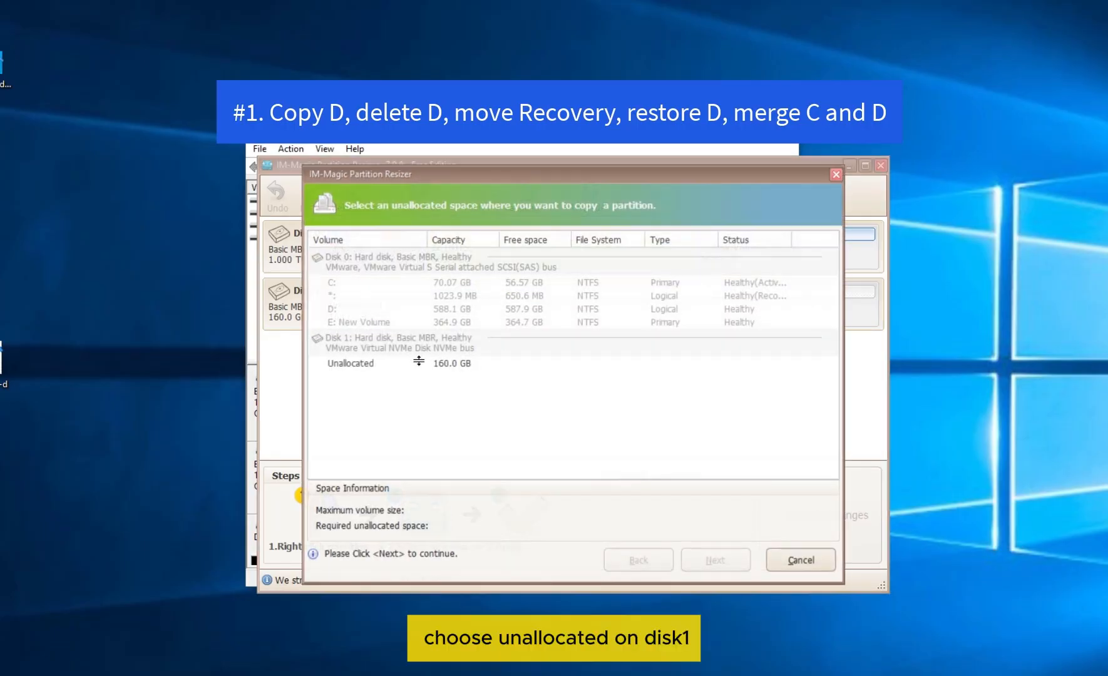
pyautogui.click(360, 363)
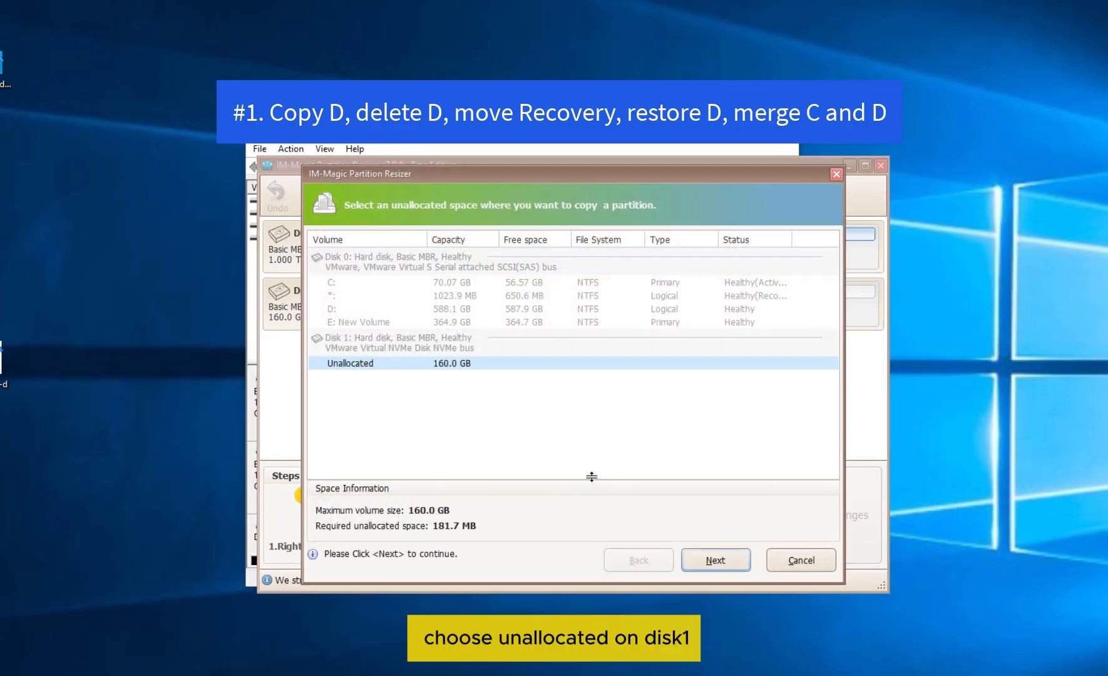
pyautogui.click(709, 561)
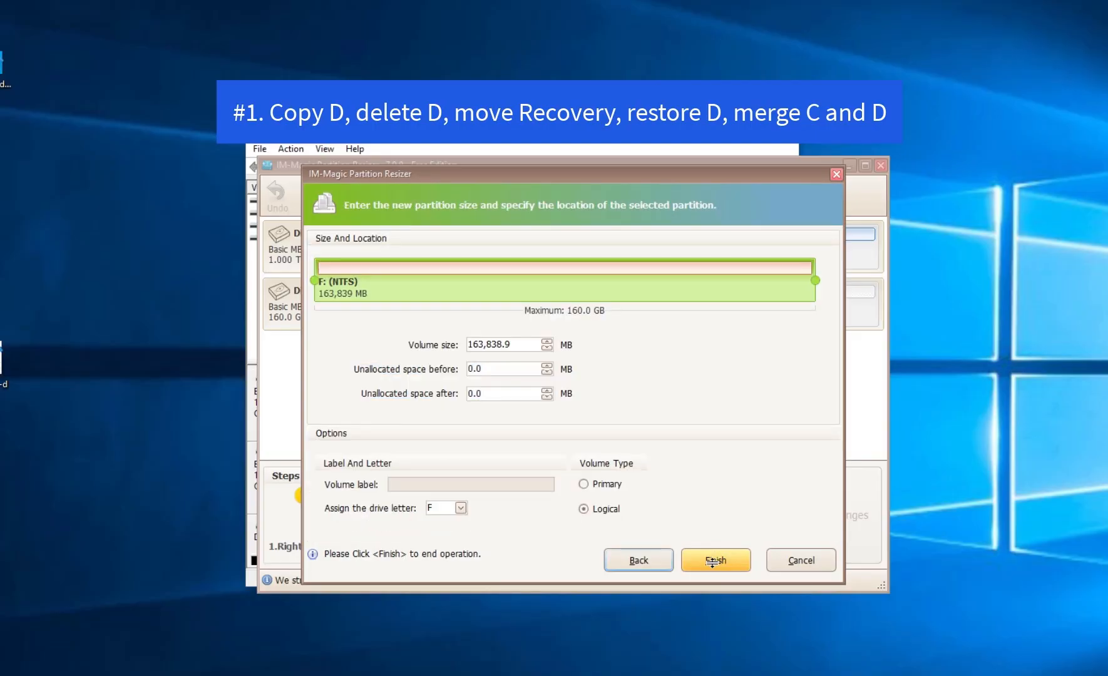
pyautogui.click(712, 560)
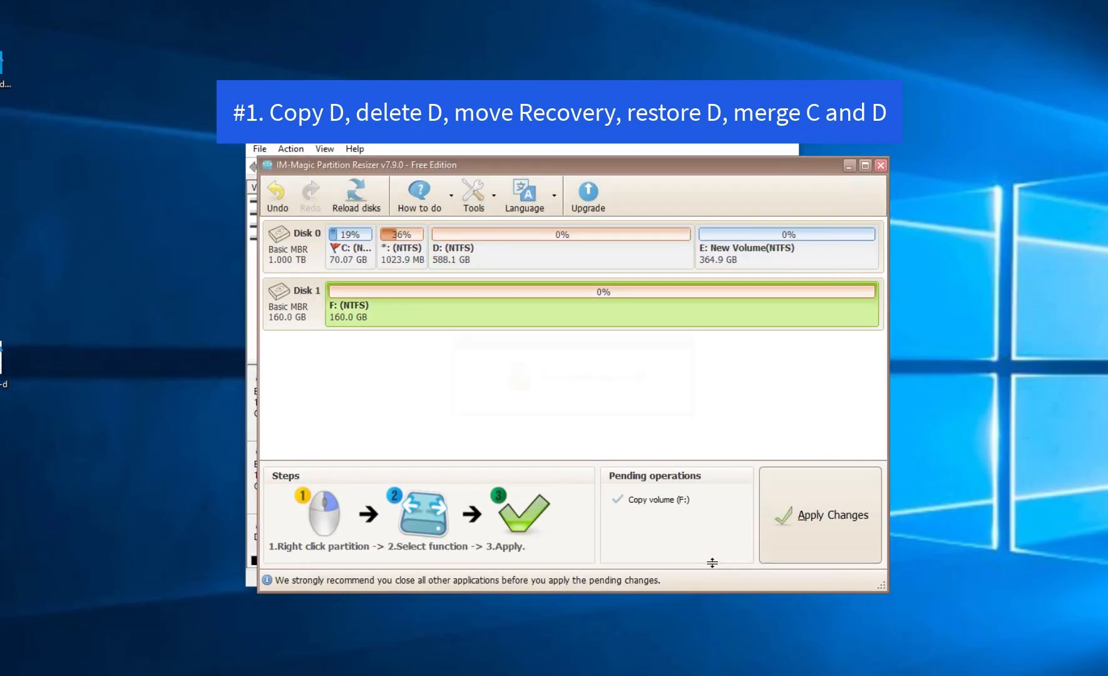
pyautogui.click(806, 512)
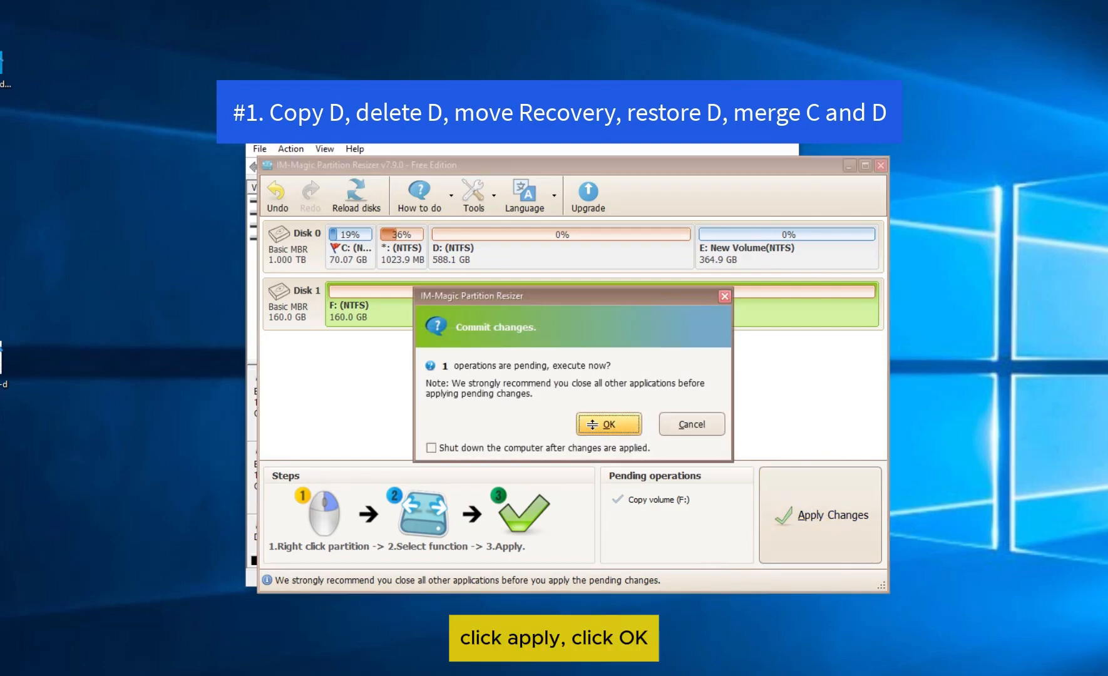
pyautogui.click(592, 424)
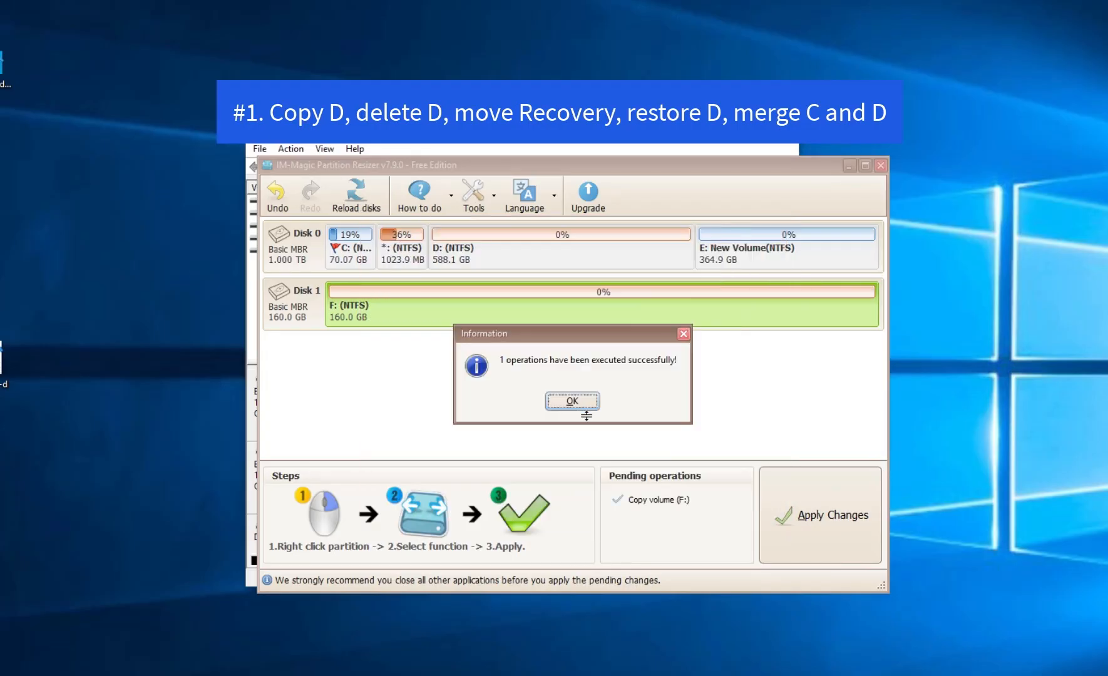
pyautogui.click(574, 399)
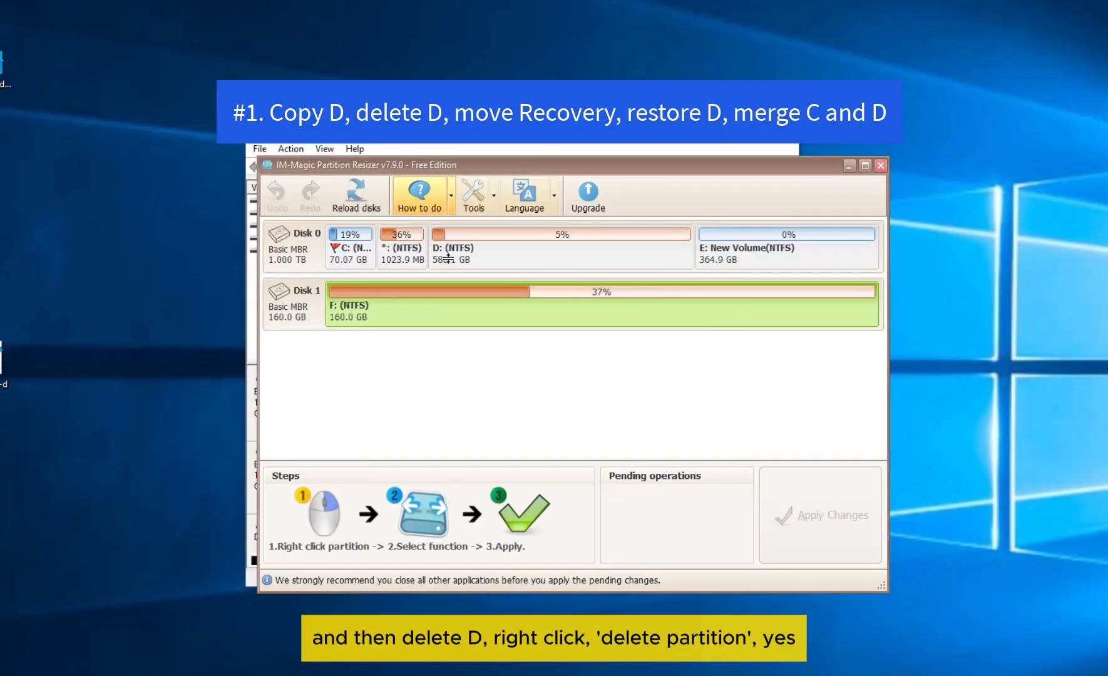
# - Delete partition D from Disk 0
pyautogui.rightClick(452, 244)
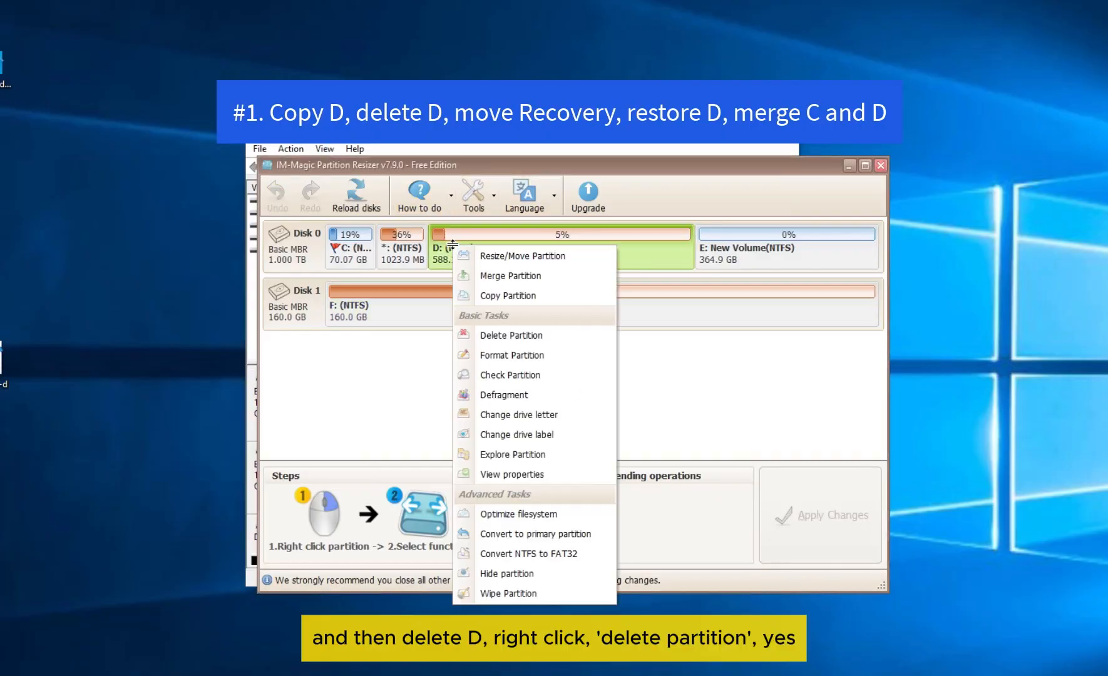
pyautogui.click(492, 336)
pyautogui.click(542, 399)
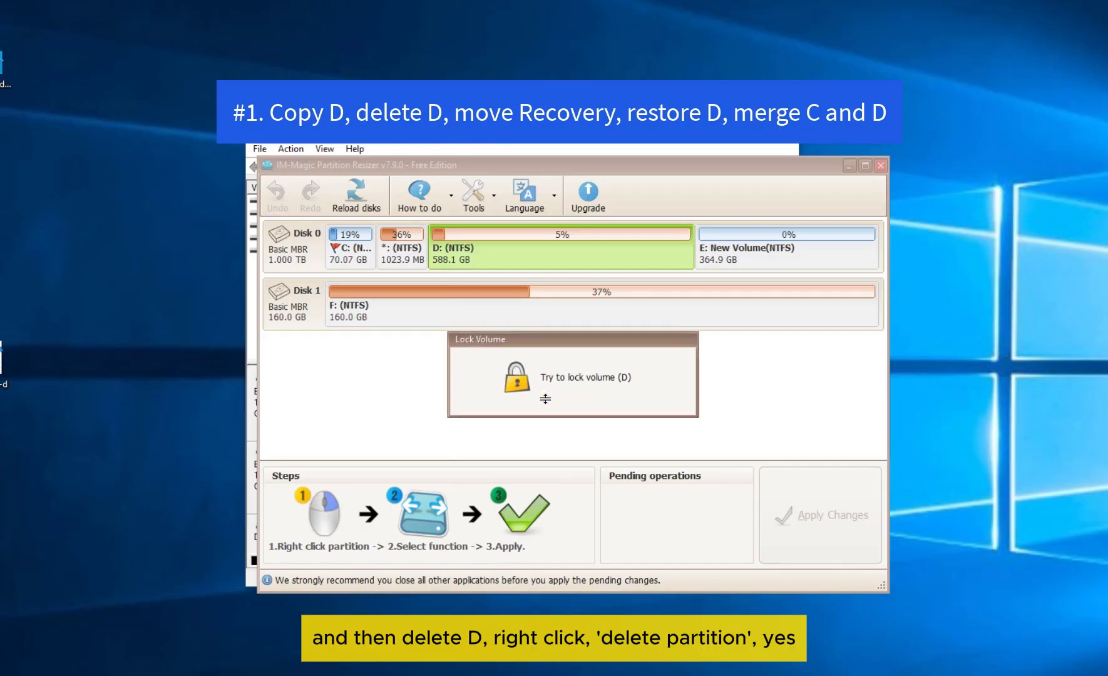
# - Move the Recovery partition on Disk 0 to the end of the unallocated space, directly before partition E
pyautogui.rightClick(397, 243)
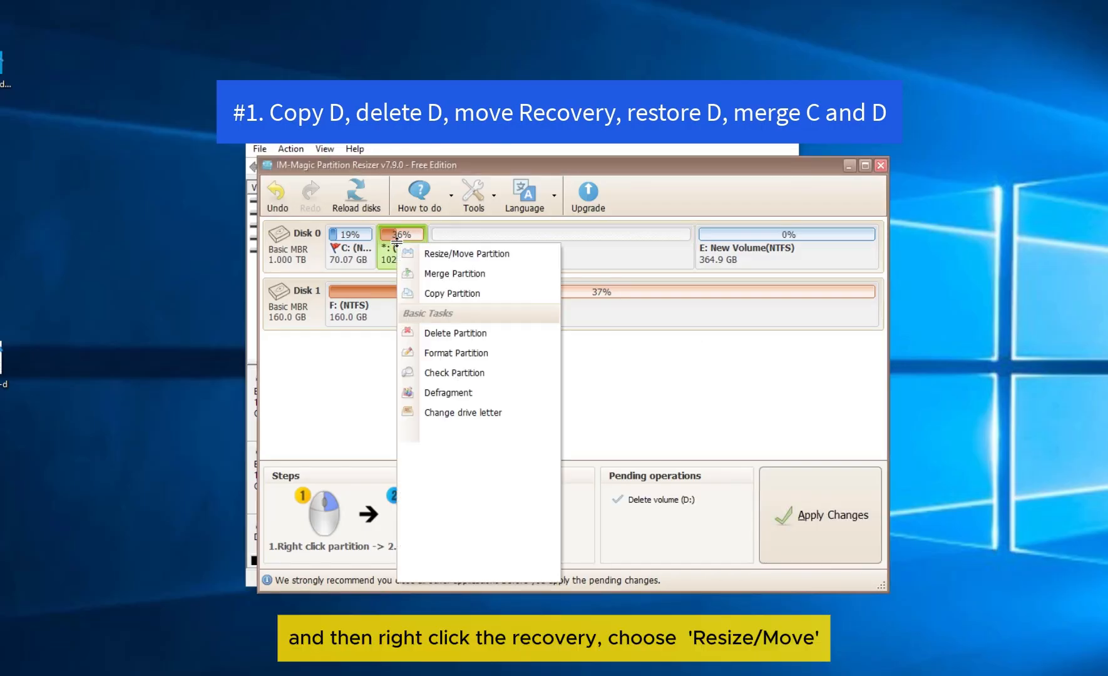
pyautogui.click(445, 255)
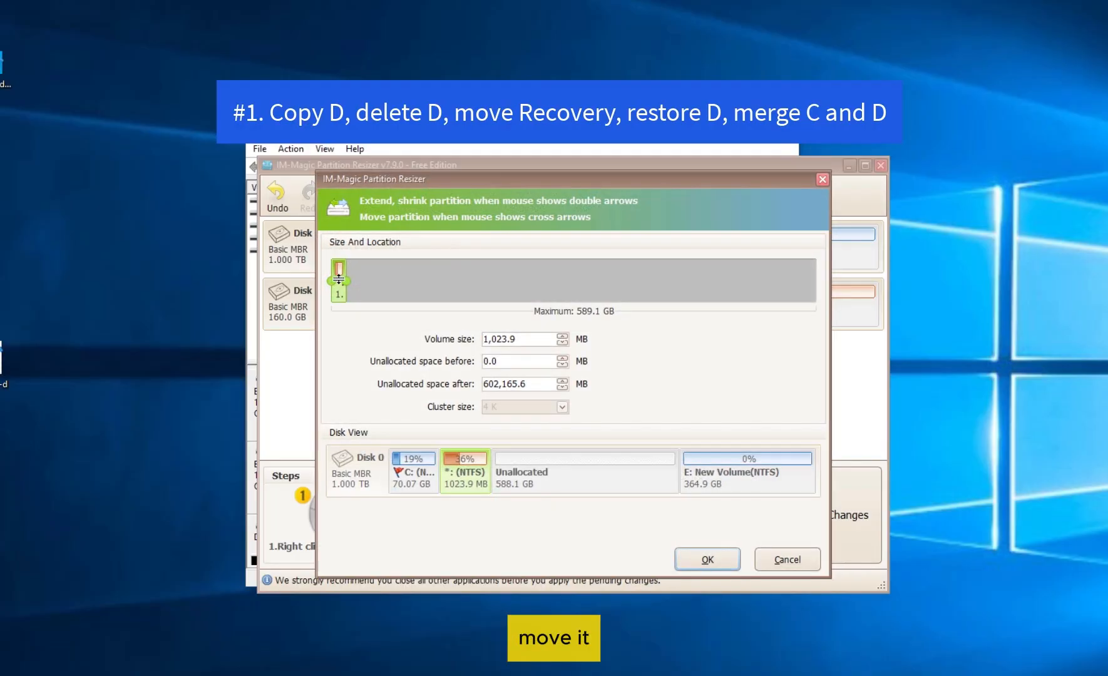
pyautogui.moveTo(340, 278); pyautogui.dragTo(809, 279)
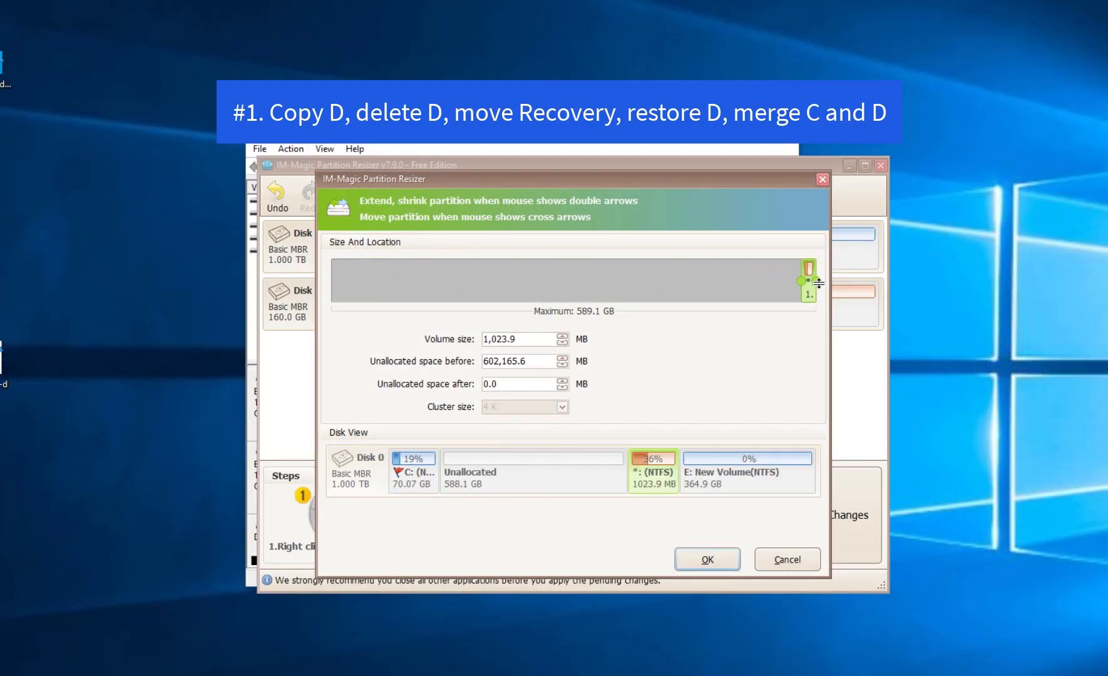
pyautogui.click(691, 560)
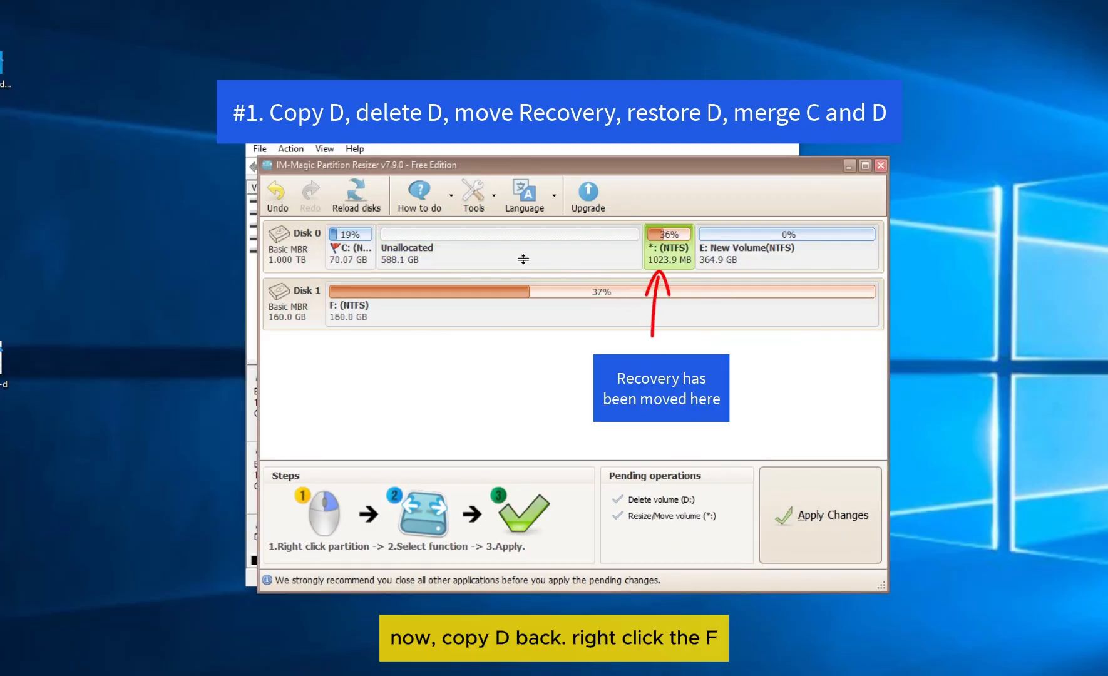
# - Copy partition F to the unallocated space after C on Disk 0 as logical drive D, expanded to the full 588.1 GB
pyautogui.click(409, 241)
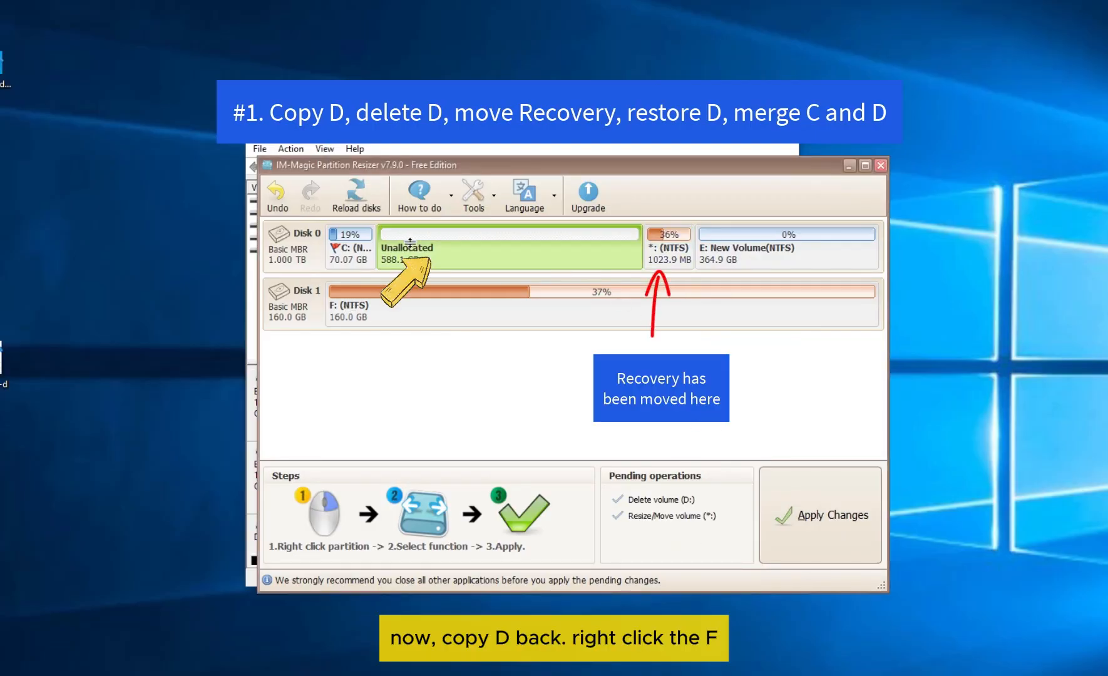
pyautogui.click(373, 295)
pyautogui.rightClick(348, 289)
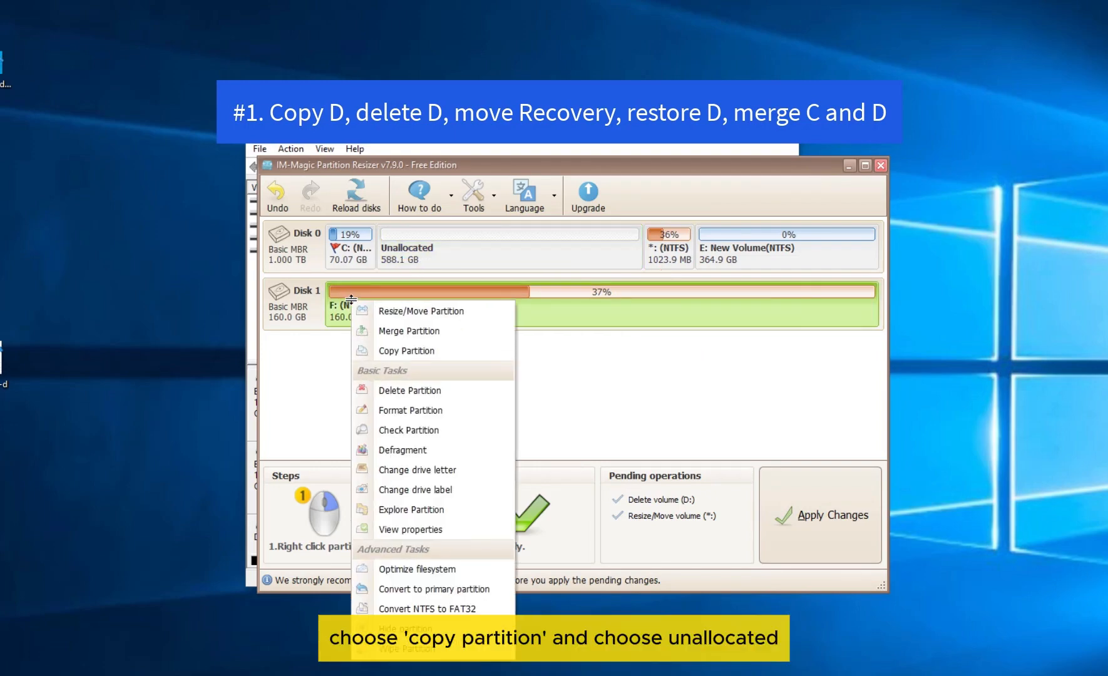
pyautogui.click(379, 351)
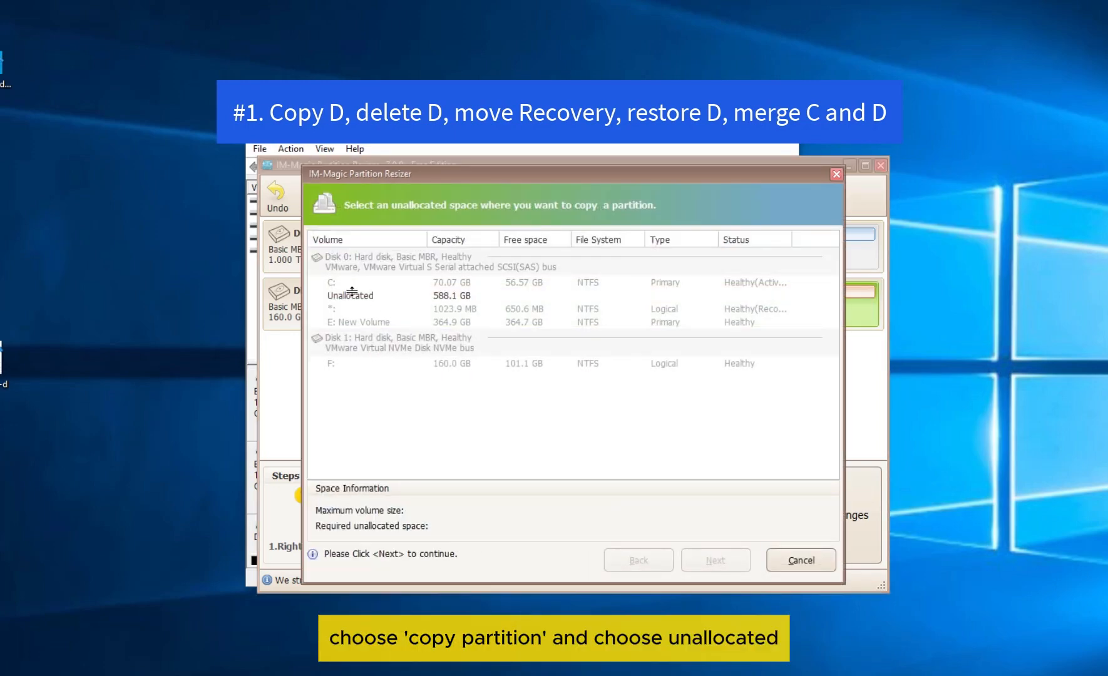
pyautogui.click(352, 293)
pyautogui.click(720, 562)
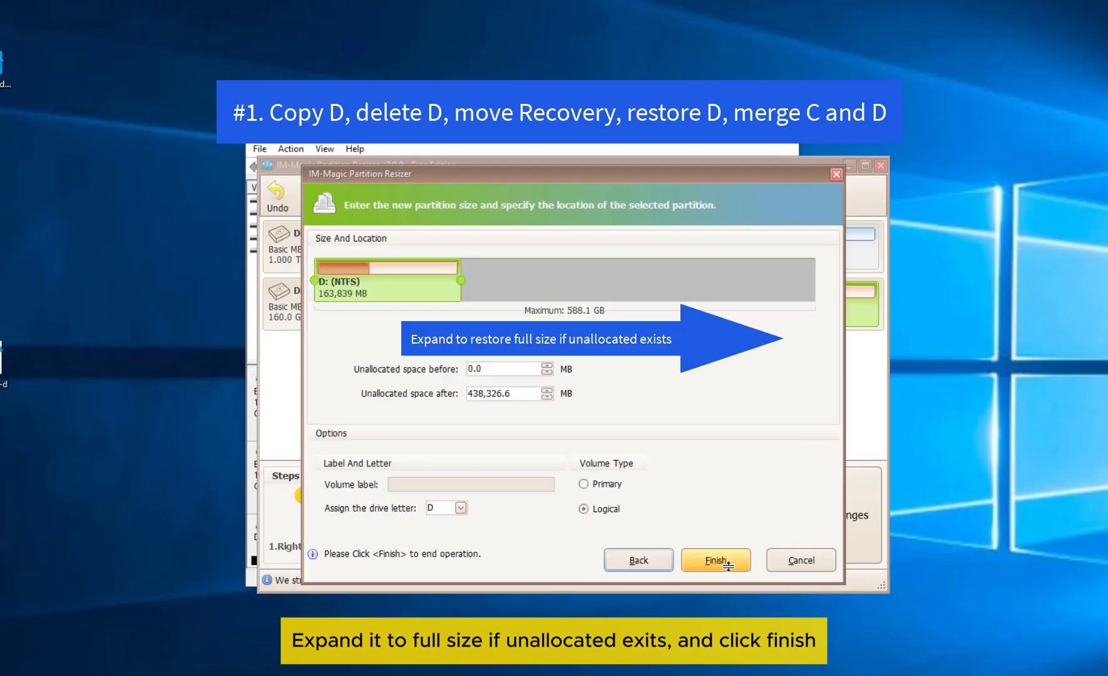
pyautogui.moveTo(469, 280); pyautogui.dragTo(826, 273)
pyautogui.click(717, 560)
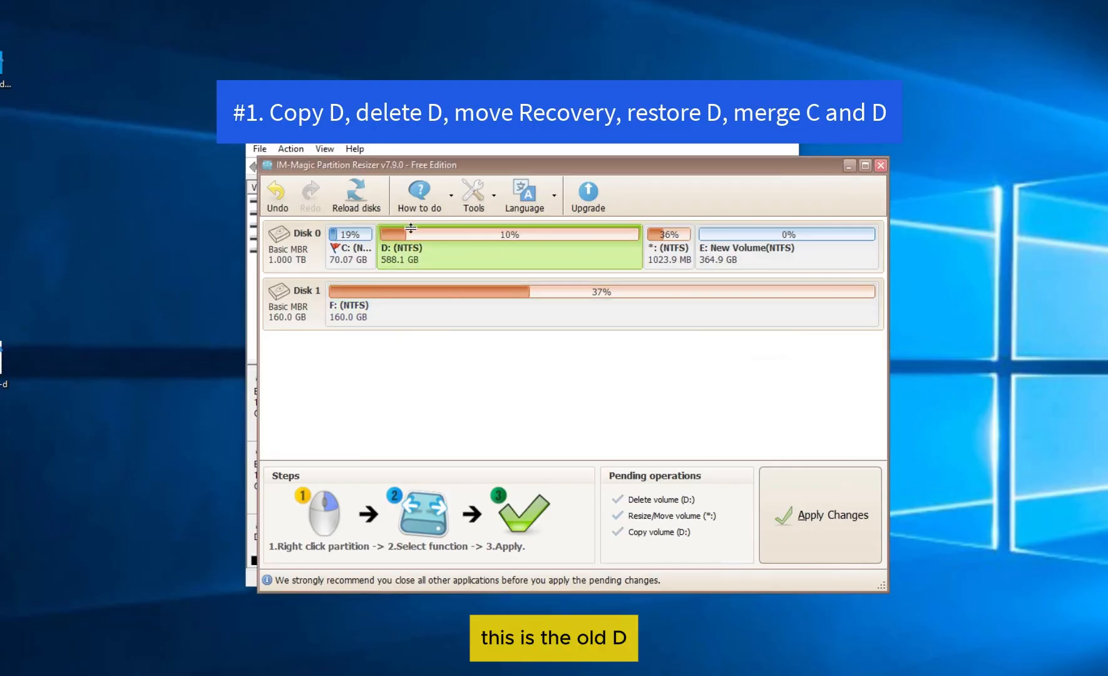
# - Apply the pending delete, move and copy operations
pyautogui.click(821, 513)
pyautogui.click(605, 425)
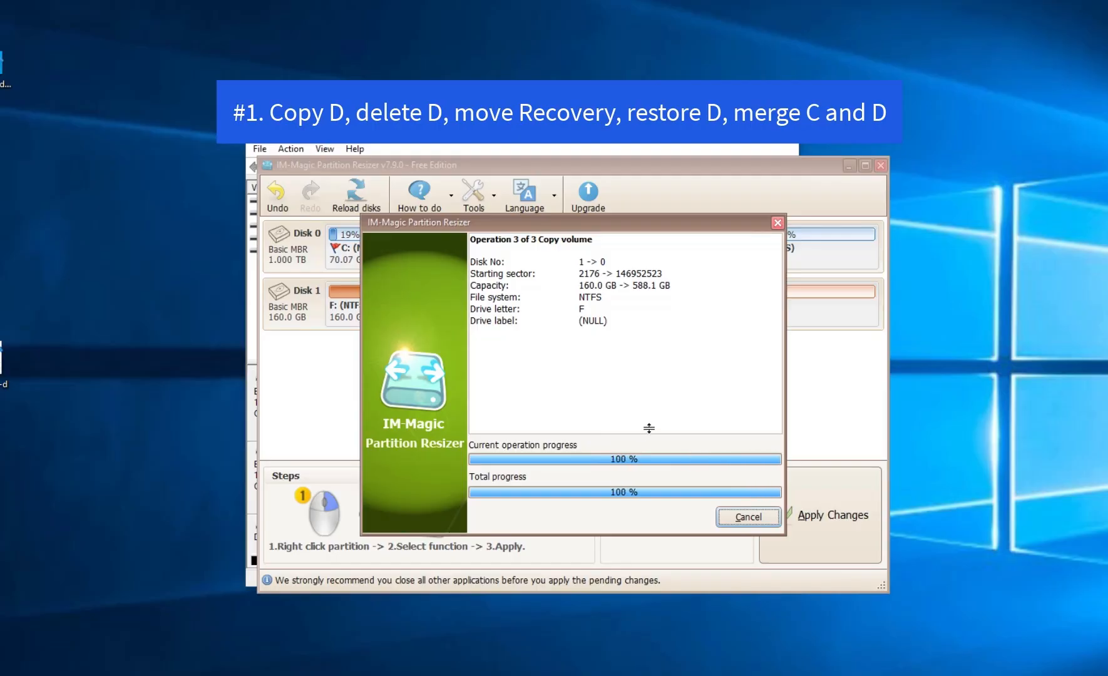
pyautogui.click(573, 400)
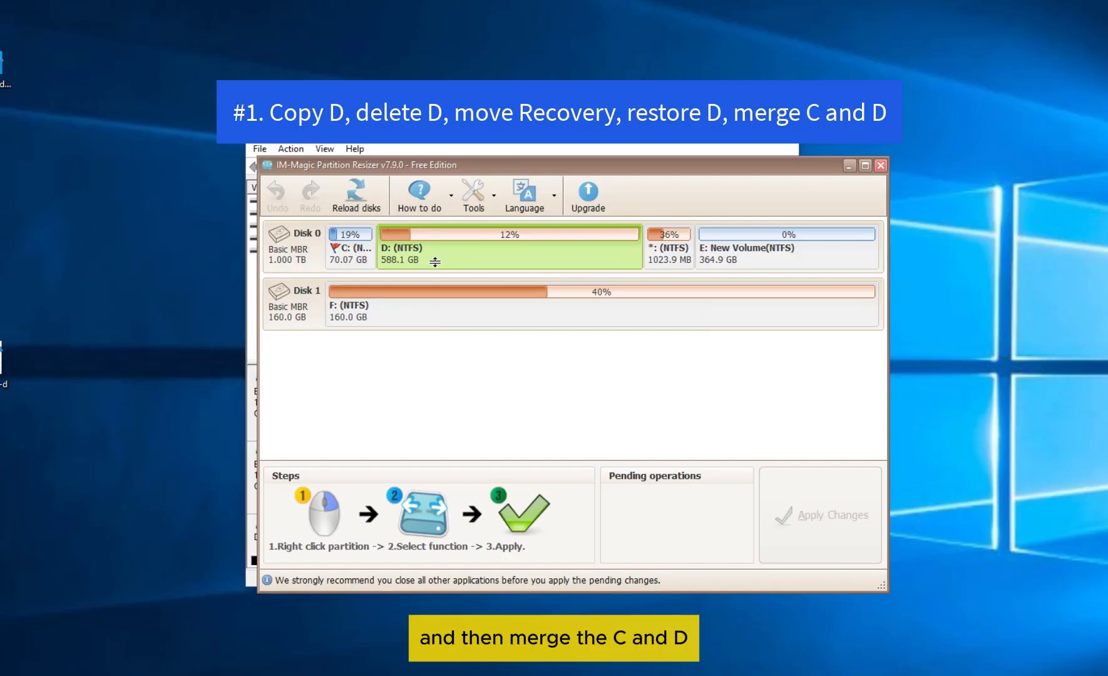
# - Try to merge the 588.1 GB partition D into C on Disk 0
pyautogui.rightClick(348, 248)
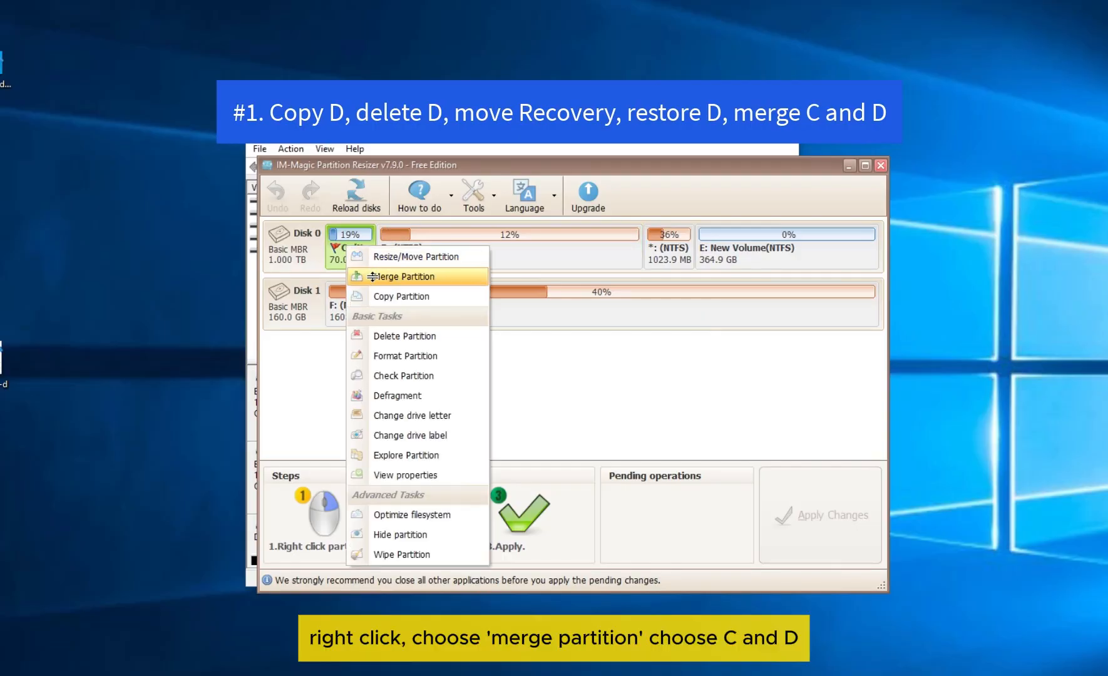
pyautogui.click(385, 277)
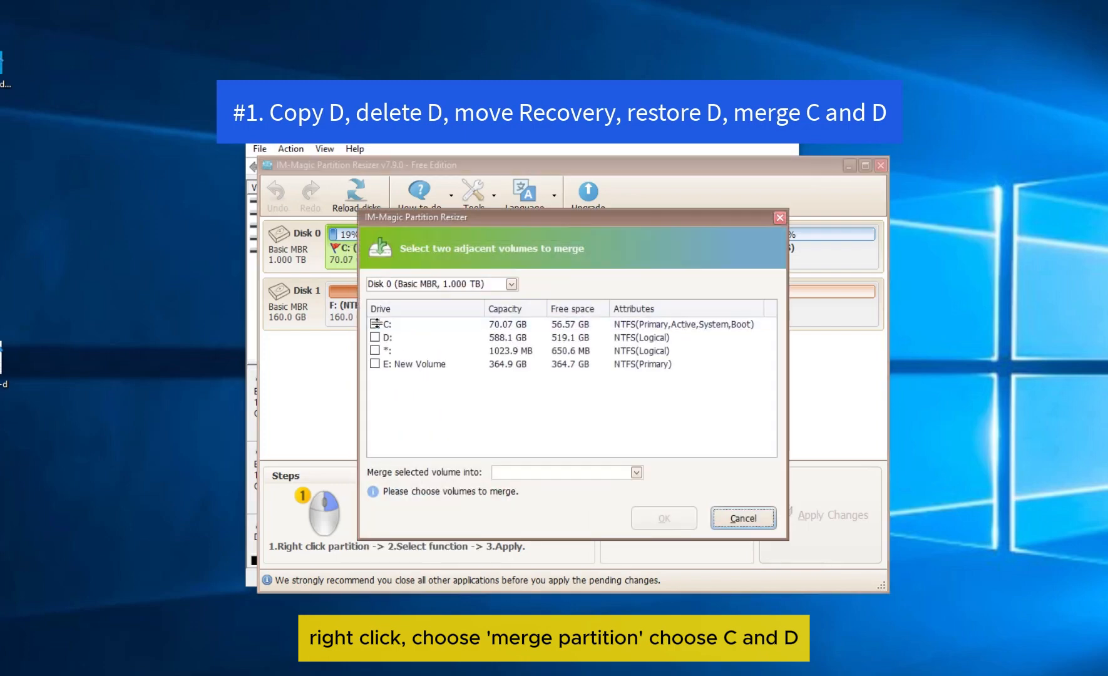
pyautogui.click(374, 337)
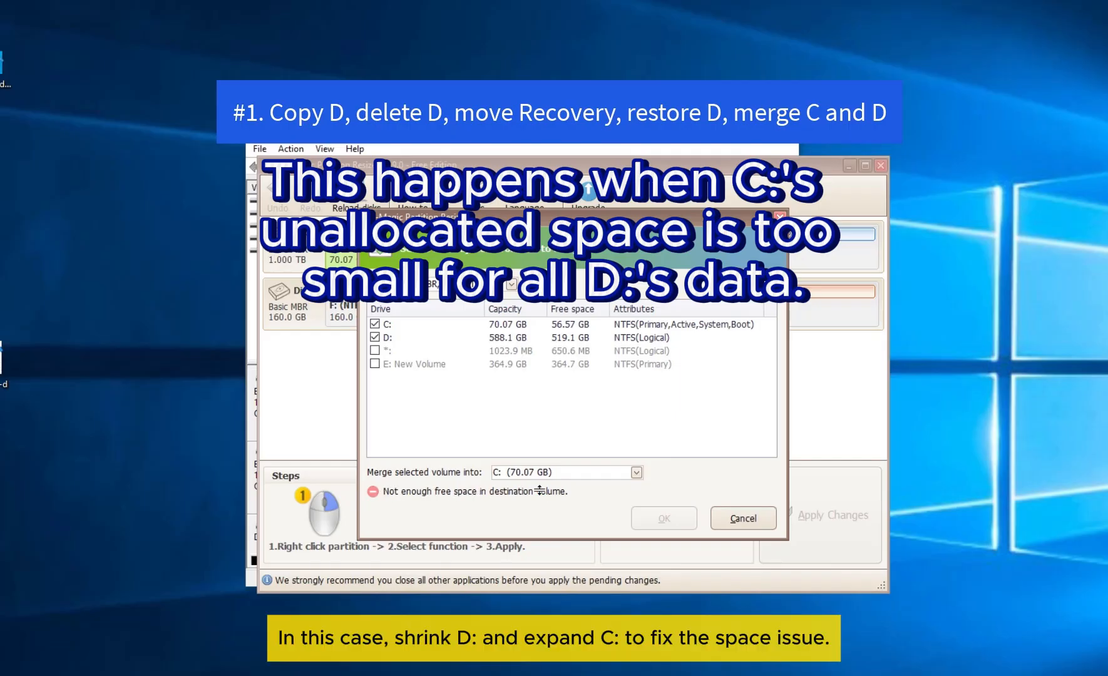
pyautogui.click(735, 519)
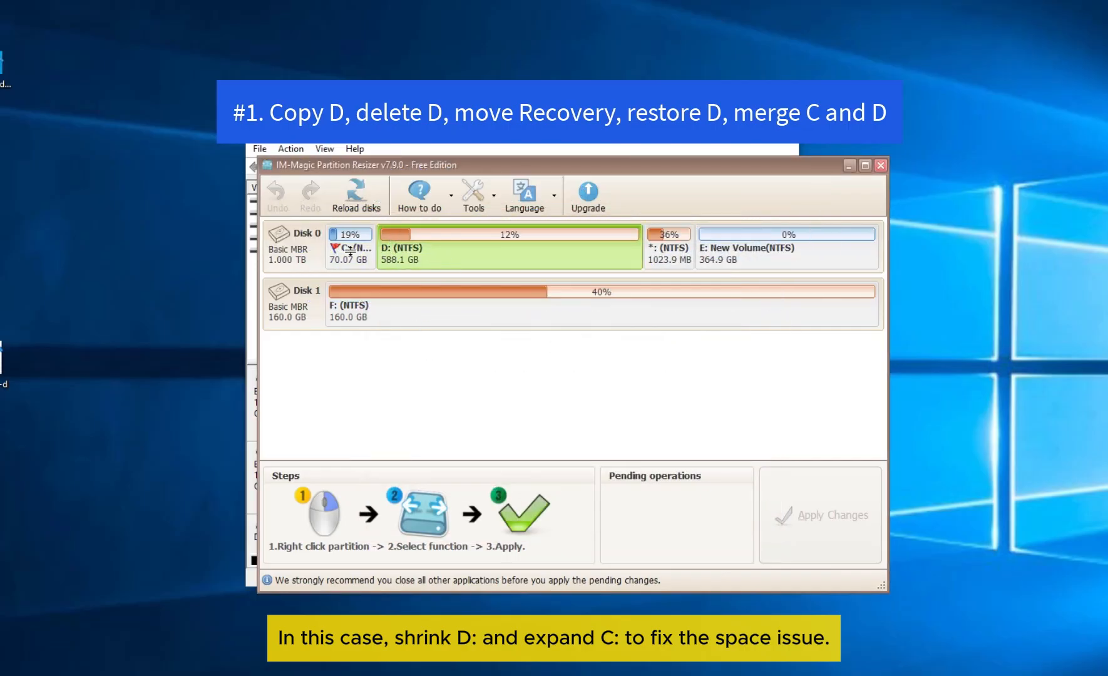
# - Shrink partition D from its start to about 476,934 MB, leaving about 125,232 MB unallocated before it
pyautogui.click(349, 251)
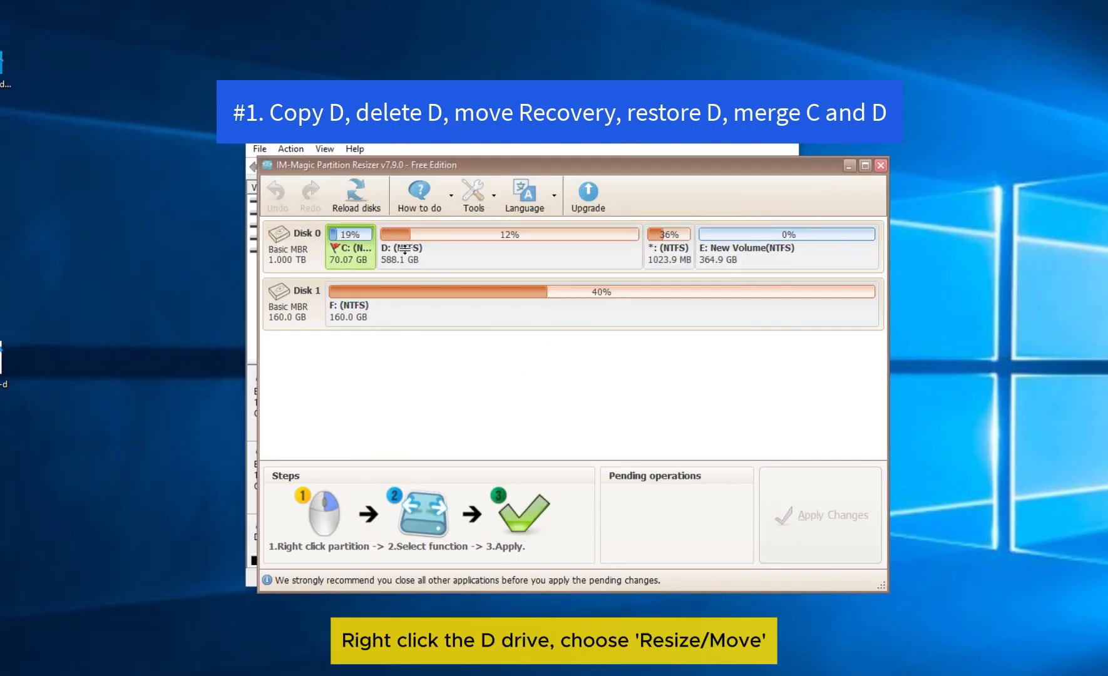
pyautogui.rightClick(405, 249)
pyautogui.click(432, 258)
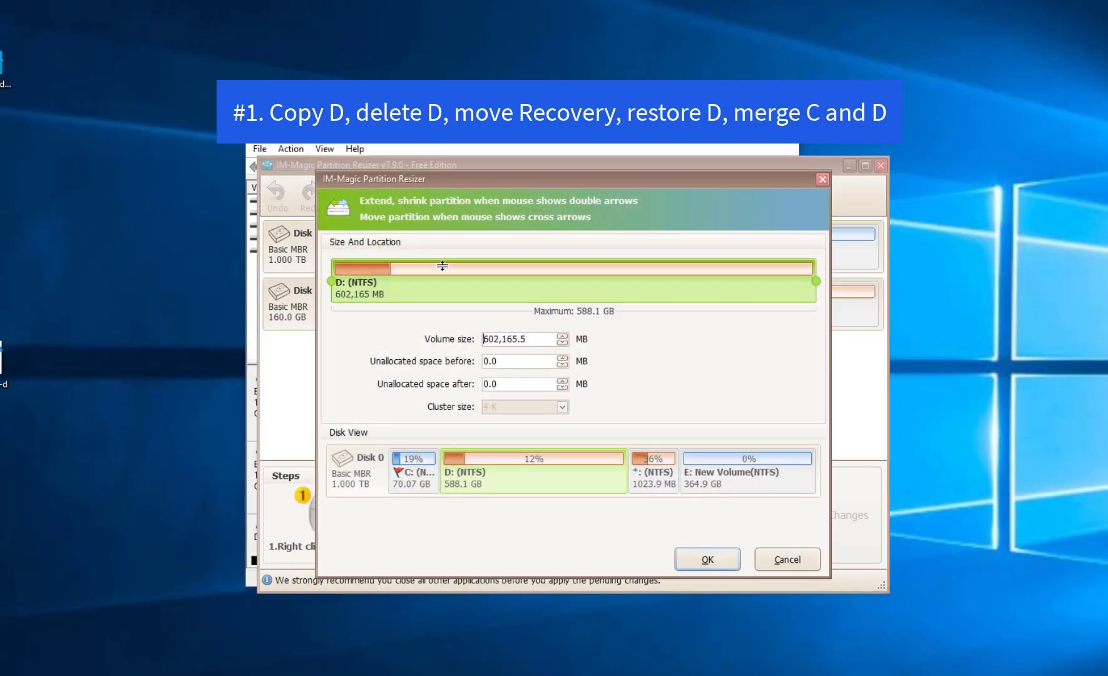
pyautogui.moveTo(336, 279); pyautogui.dragTo(429, 279)
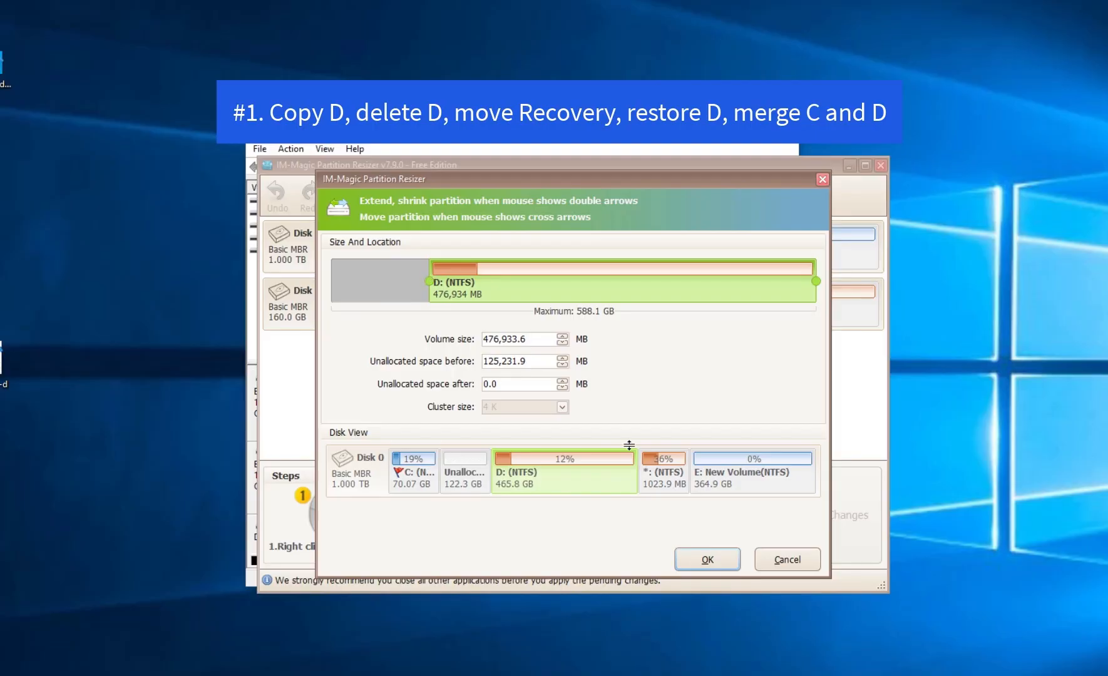
pyautogui.click(703, 559)
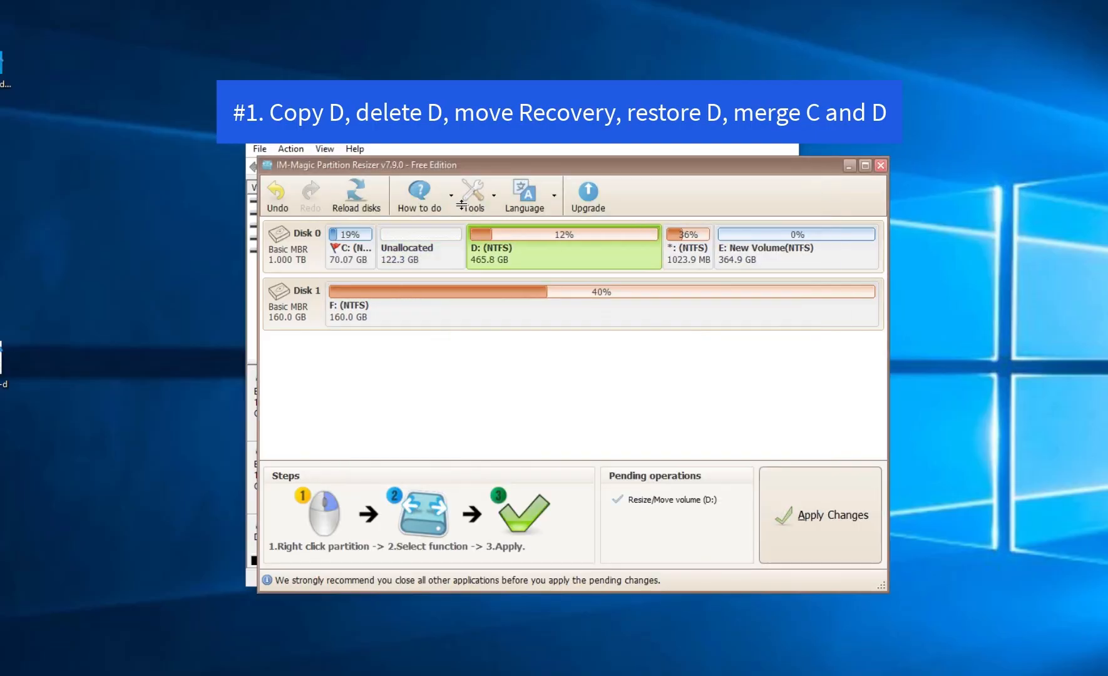
# - Extend partition C over all the adjacent unallocated space to about 196,985 MB
pyautogui.rightClick(360, 244)
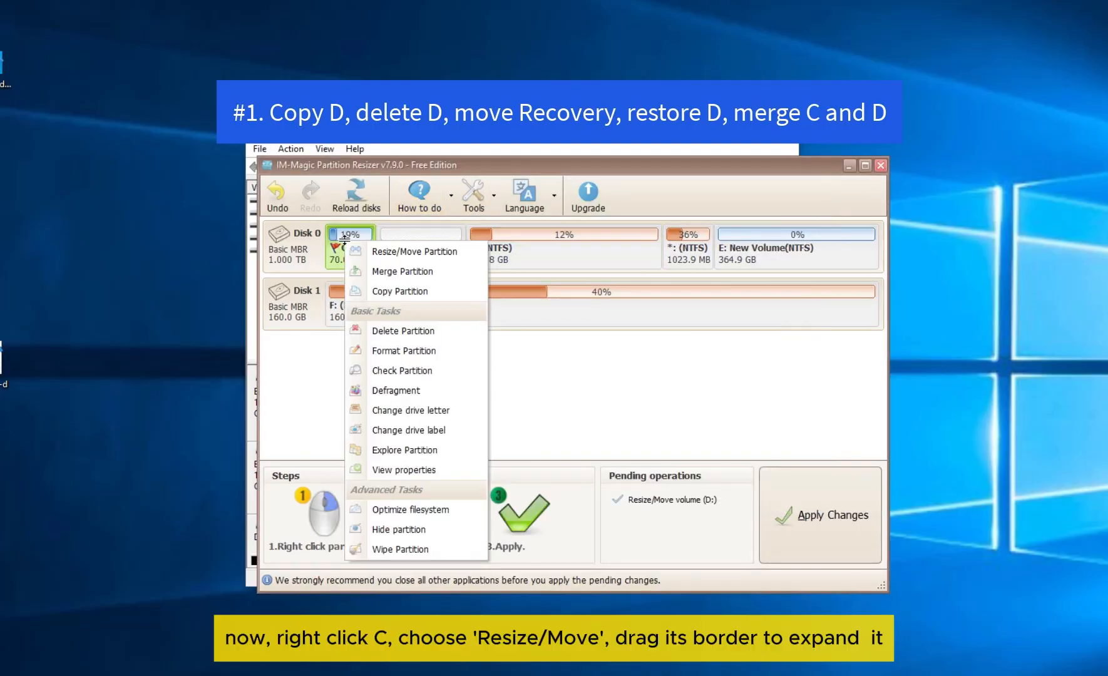
pyautogui.click(375, 251)
pyautogui.moveTo(516, 282); pyautogui.dragTo(832, 280)
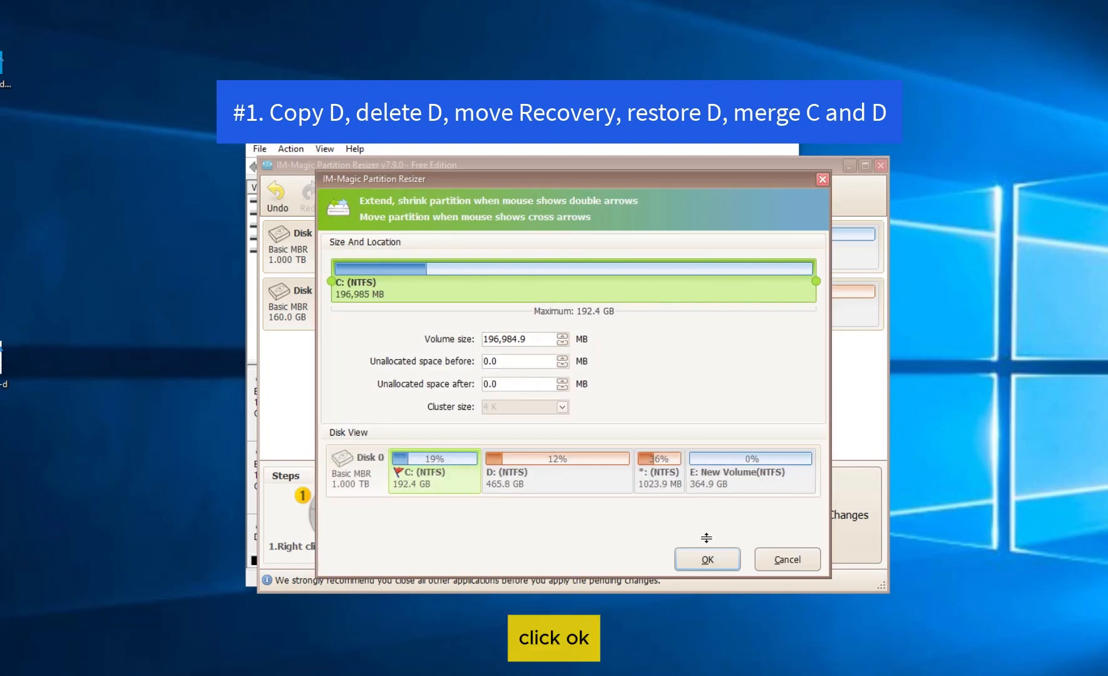
pyautogui.click(690, 557)
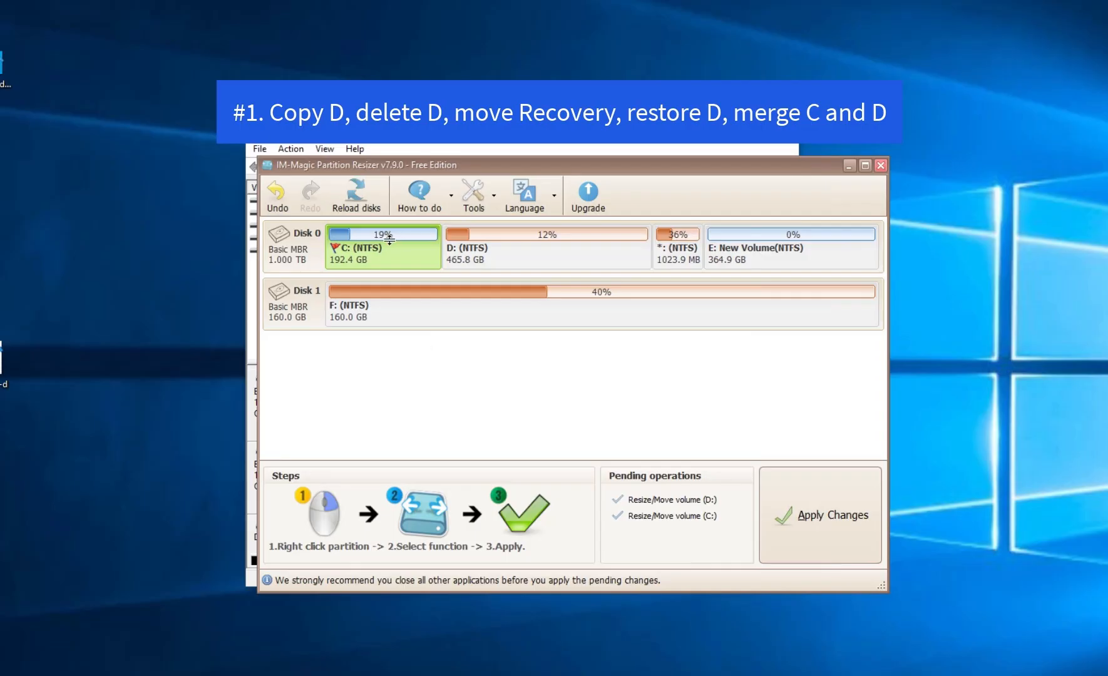
# - Merge the adjacent volumes C and D on Disk 0 with the enlarged C as the destination
pyautogui.rightClick(366, 244)
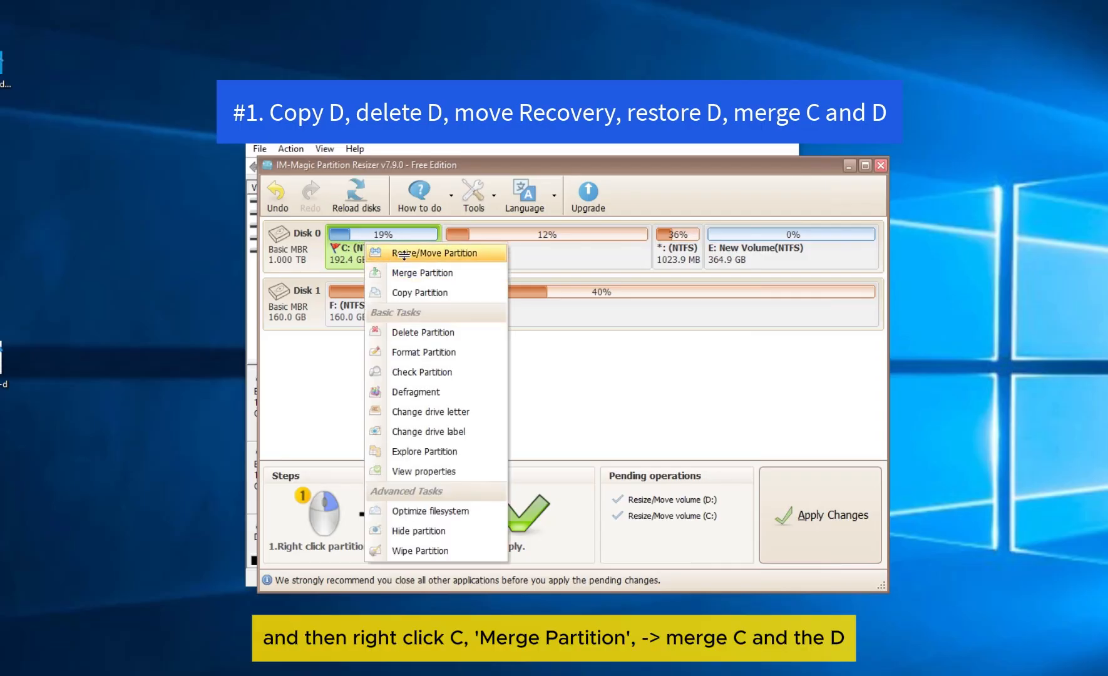
pyautogui.click(403, 272)
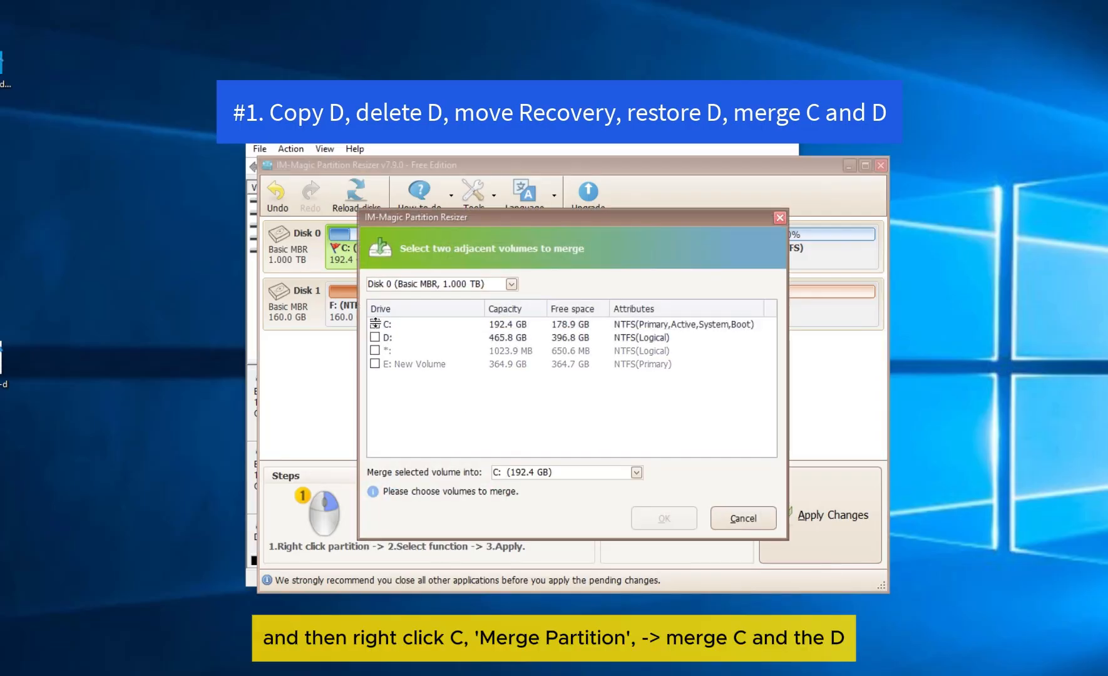
pyautogui.click(374, 338)
pyautogui.click(664, 518)
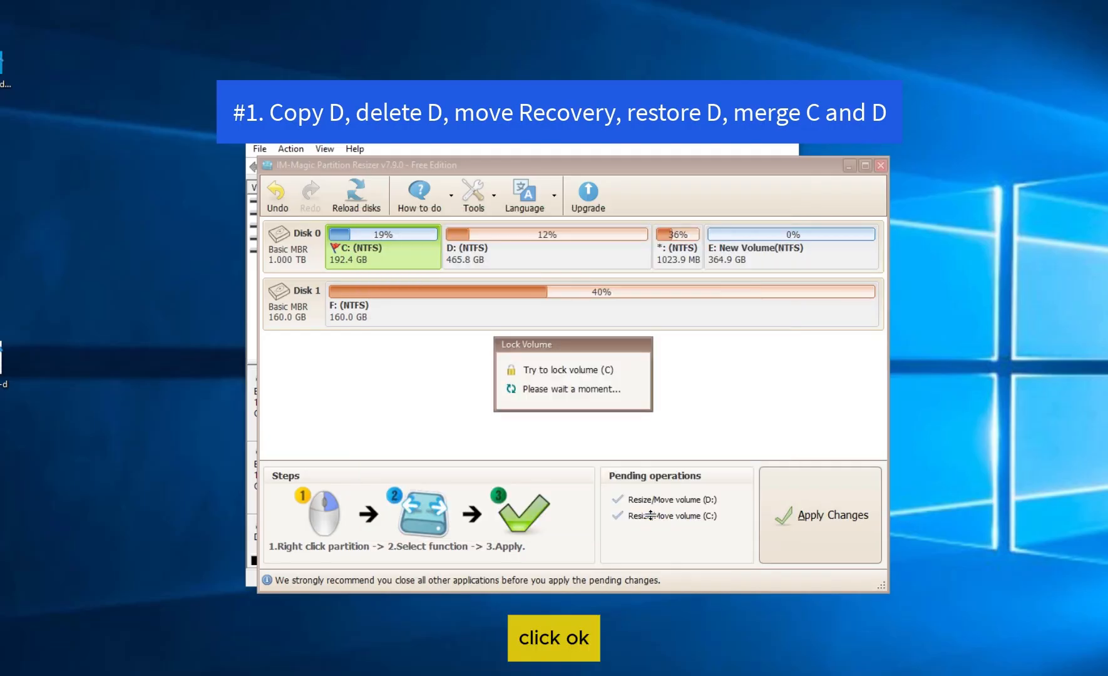
# - Apply the pending resize and merge operations on C and D
pyautogui.click(801, 513)
pyautogui.click(608, 428)
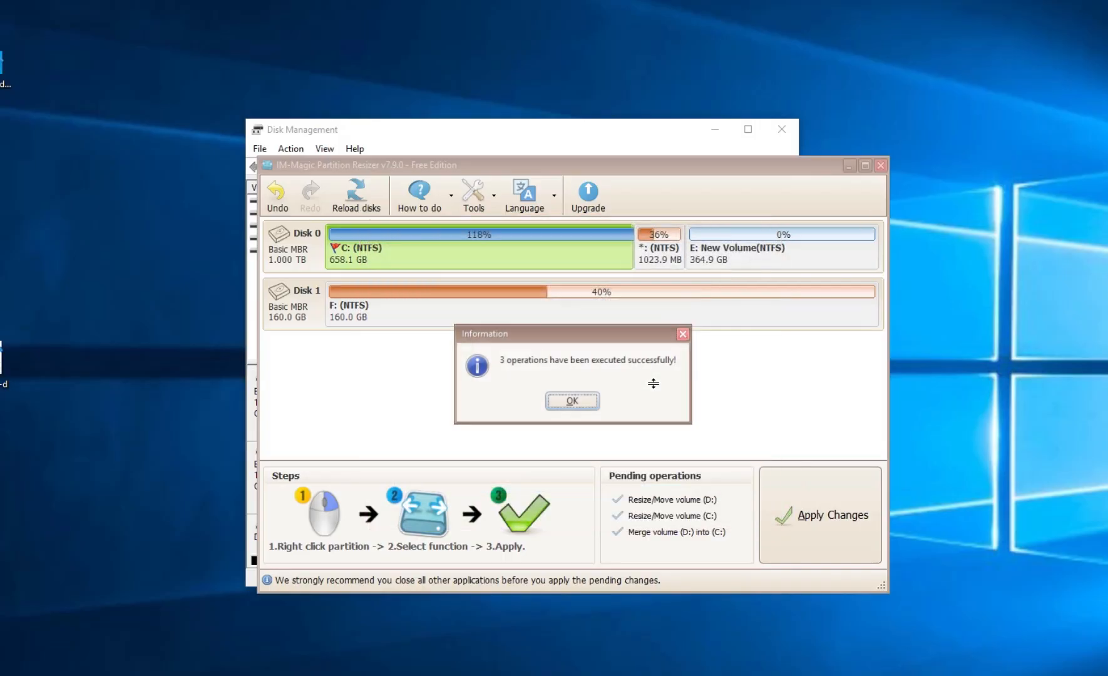
pyautogui.click(570, 400)
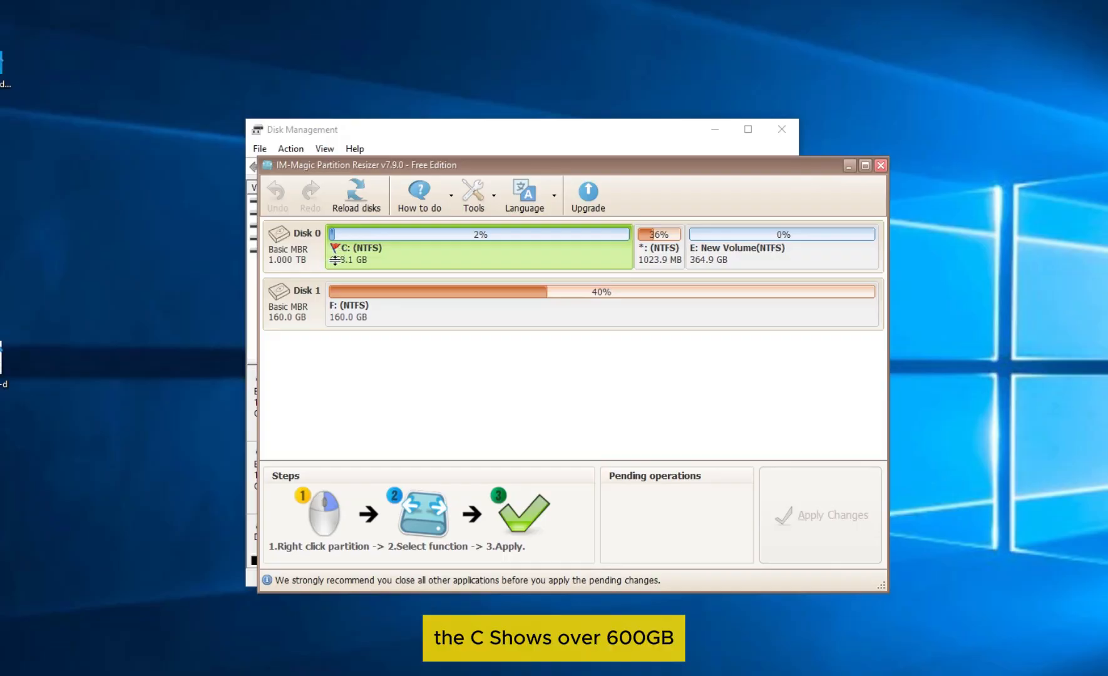
# - Switch to Disk Management, close and reopen it to reload the volumes, and check C's capacity on Disk 0
pyautogui.click(478, 139)
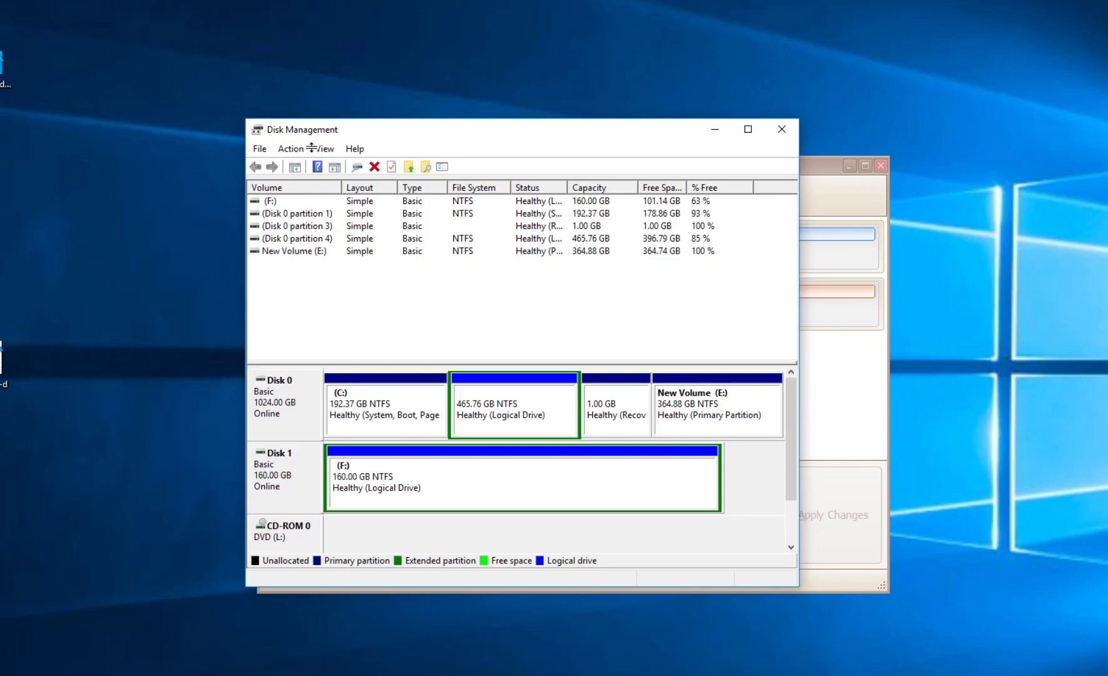
pyautogui.click(291, 148)
pyautogui.moveTo(362, 142)
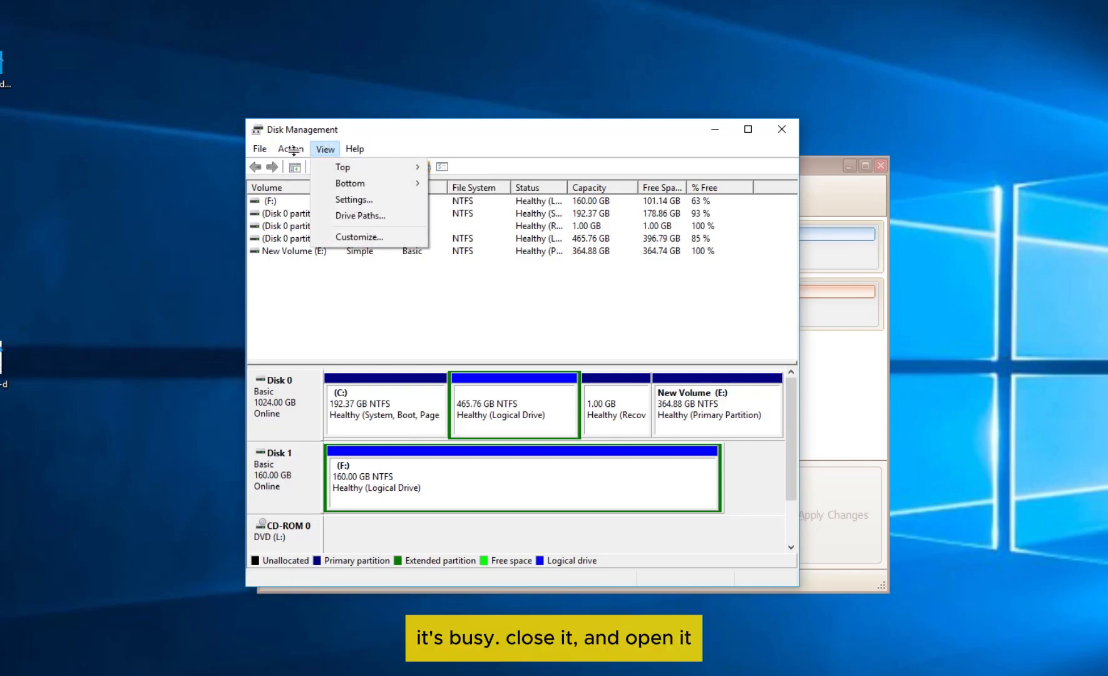
pyautogui.click(450, 128)
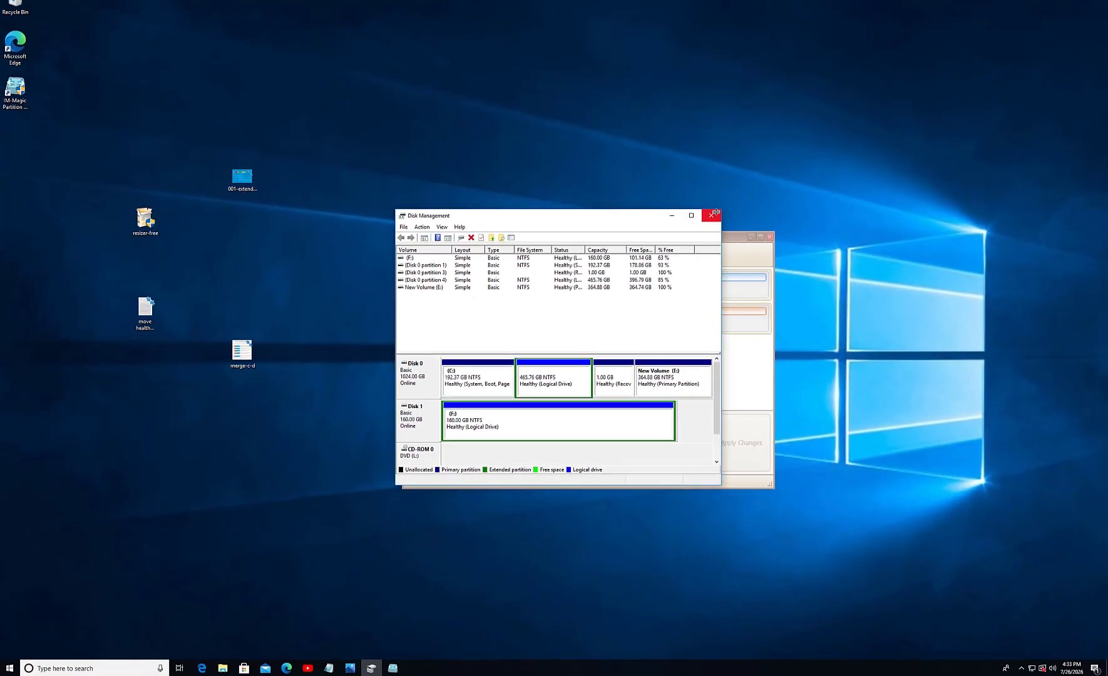
pyautogui.click(781, 128)
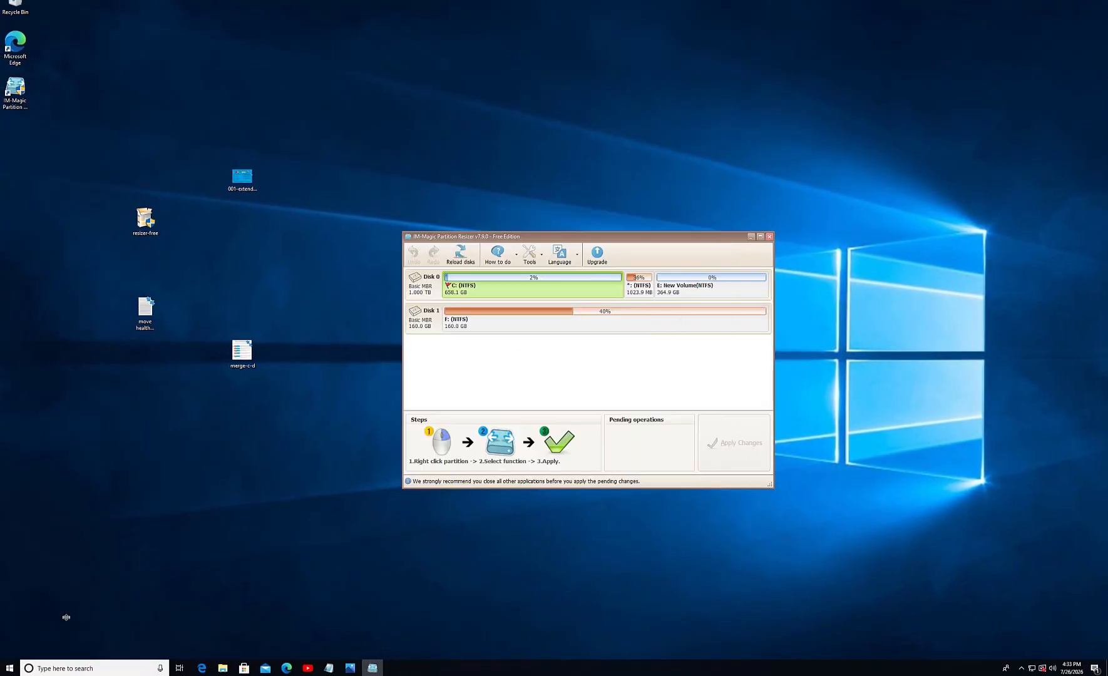
pyautogui.rightClick(9, 668)
pyautogui.click(54, 513)
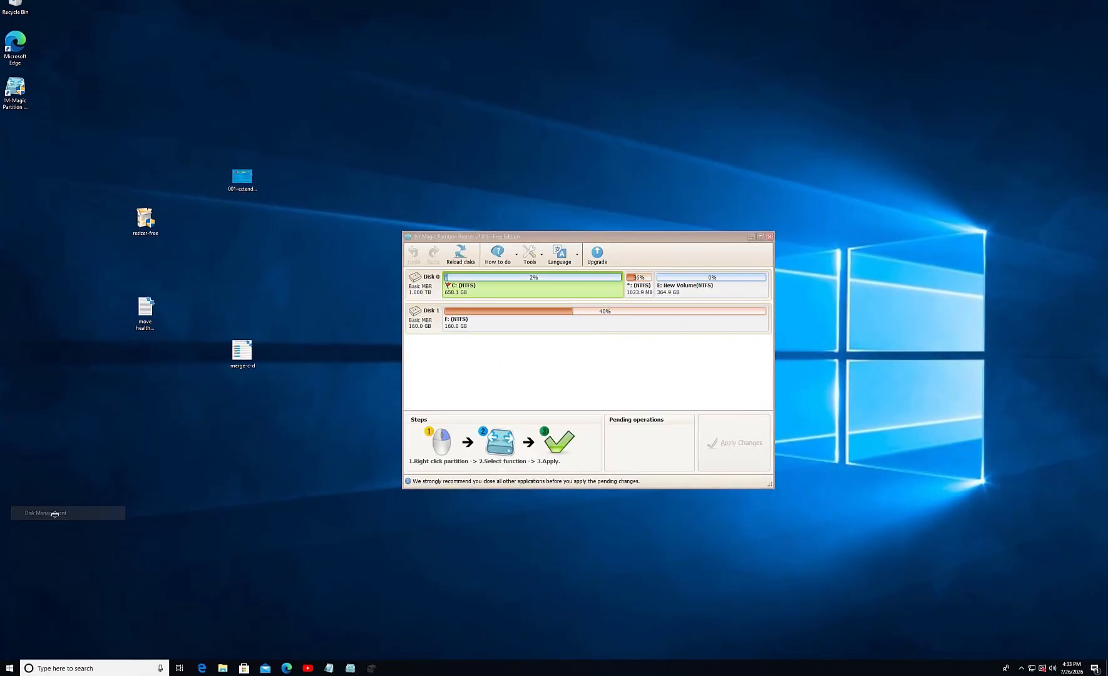
pyautogui.moveTo(301, 34); pyautogui.dragTo(641, 239)
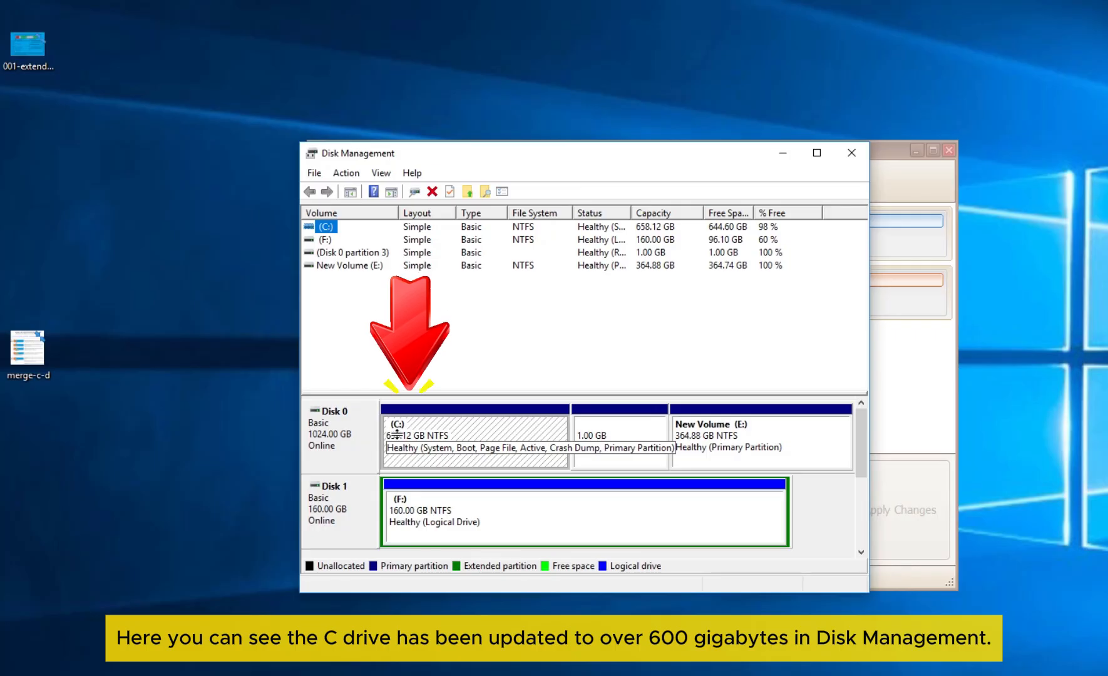
pyautogui.click(495, 421)
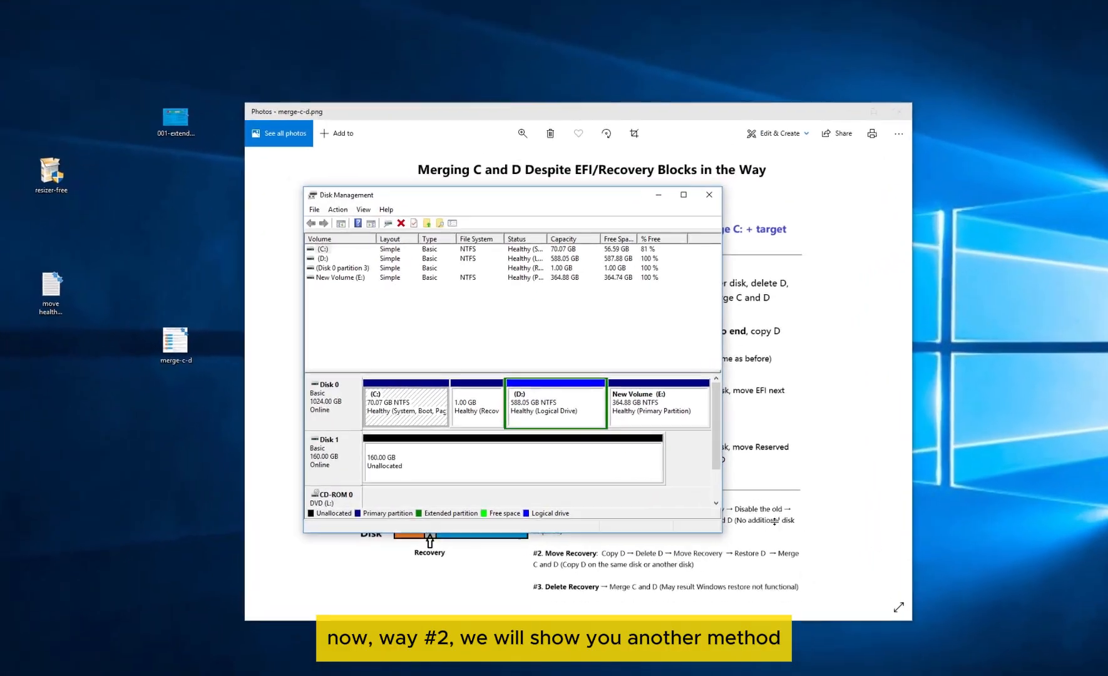
# - Examine in Disk Management how the Recovery partition sits between C and D on Disk 0
pyautogui.click(471, 403)
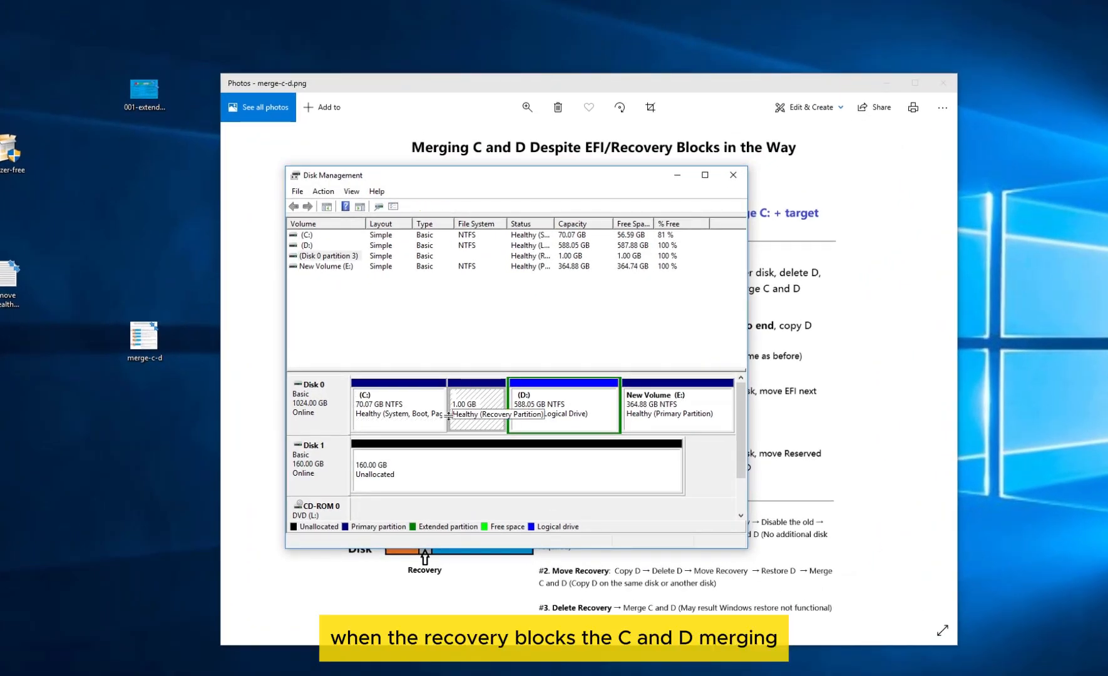
pyautogui.click(554, 405)
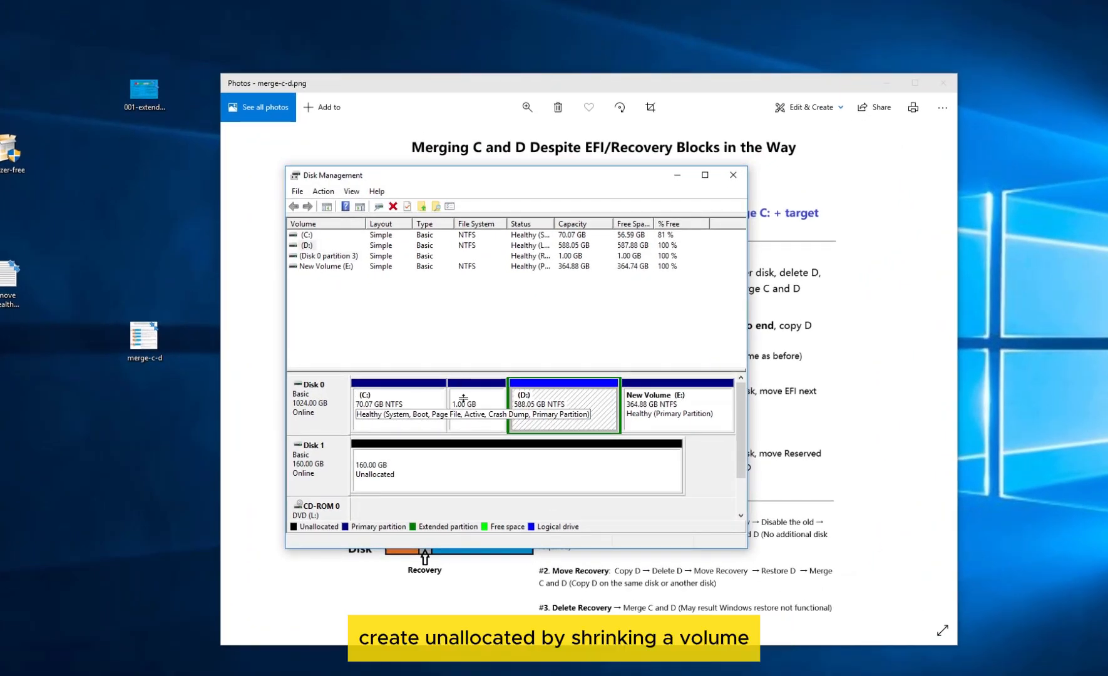
pyautogui.click(474, 404)
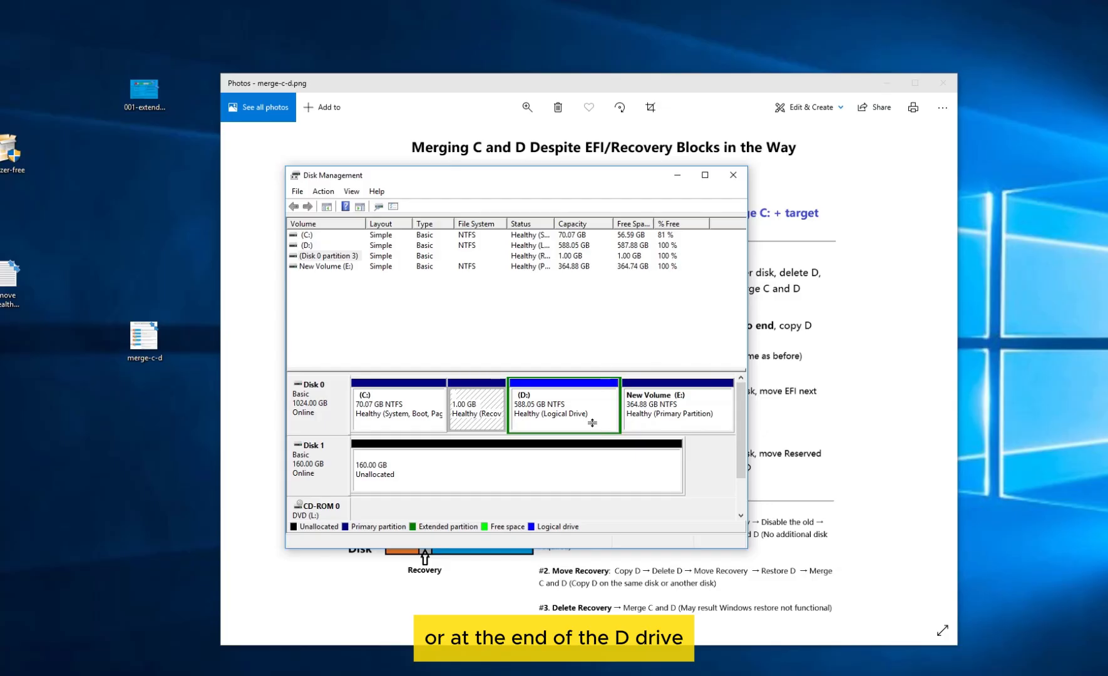
pyautogui.click(805, 414)
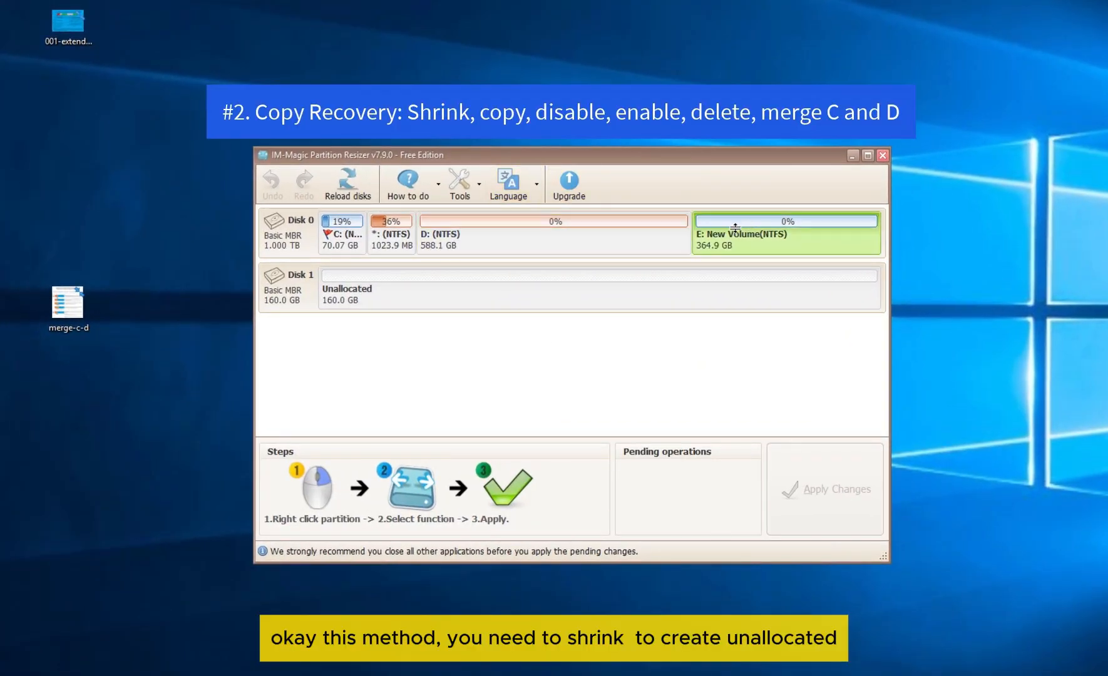
# - In IM-Magic Partition Resizer, shrink partition E on Disk 0 to leave 2048 MB of unallocated space after it
pyautogui.rightClick(808, 233)
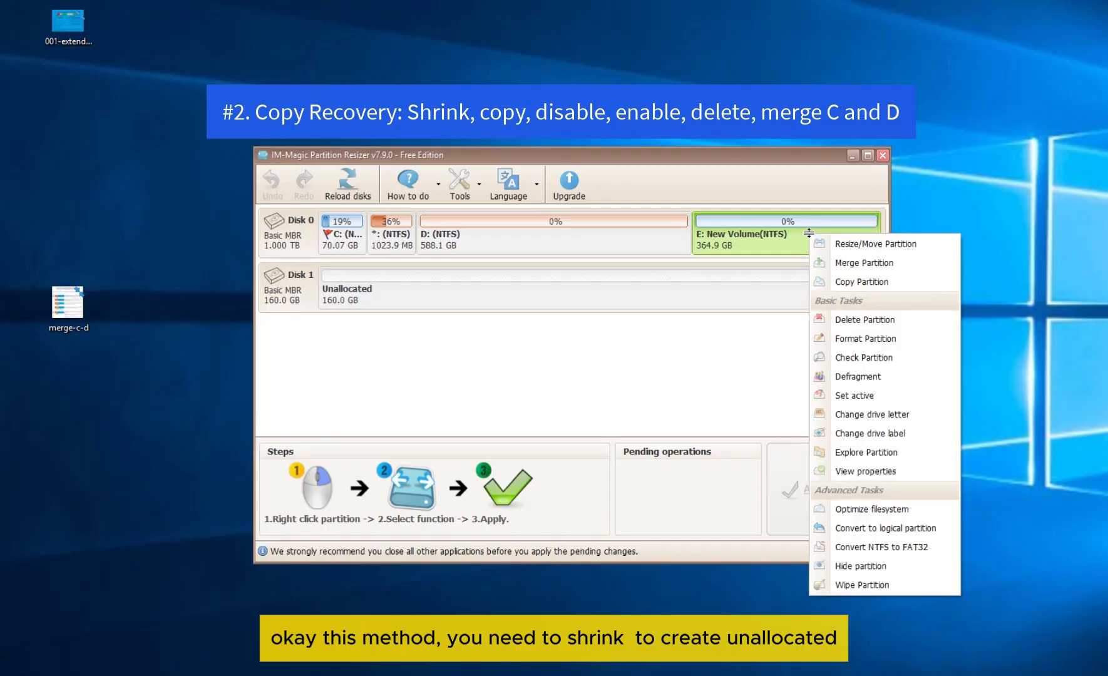
pyautogui.click(839, 243)
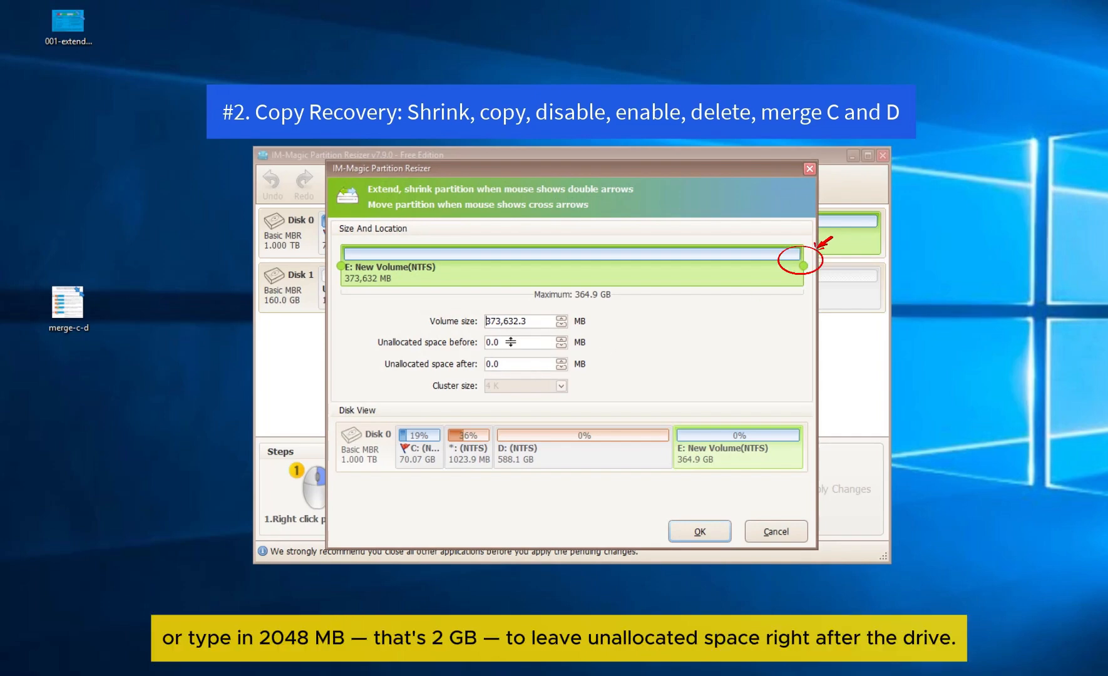
pyautogui.click(496, 361)
pyautogui.moveTo(497, 361); pyautogui.dragTo(484, 361)
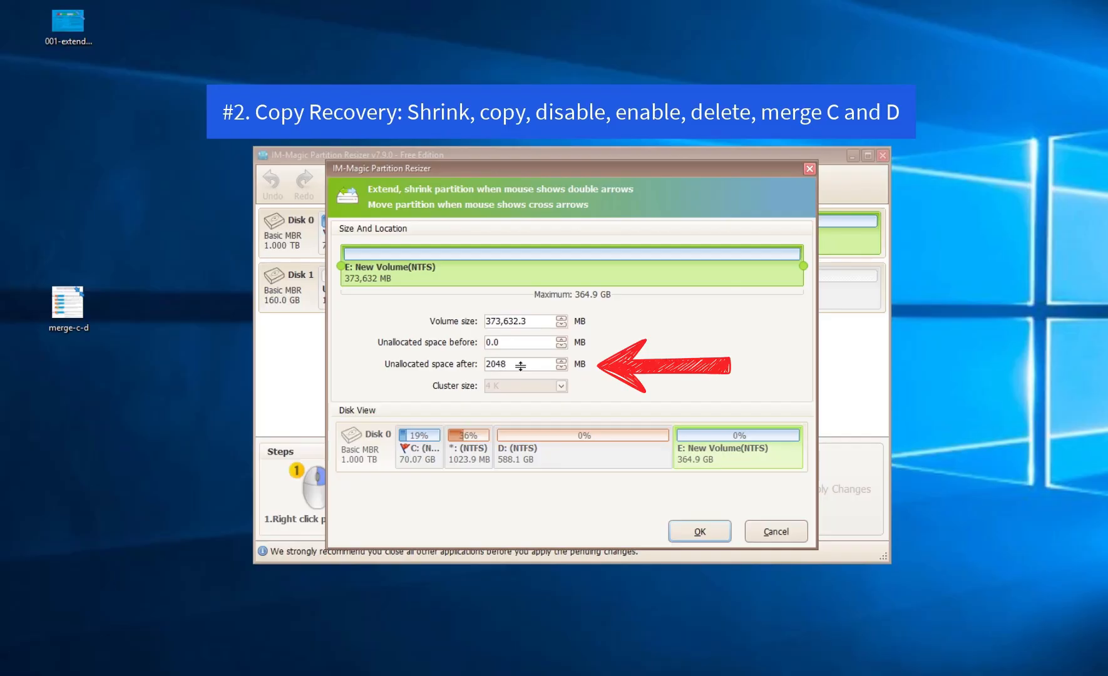
pyautogui.click(701, 533)
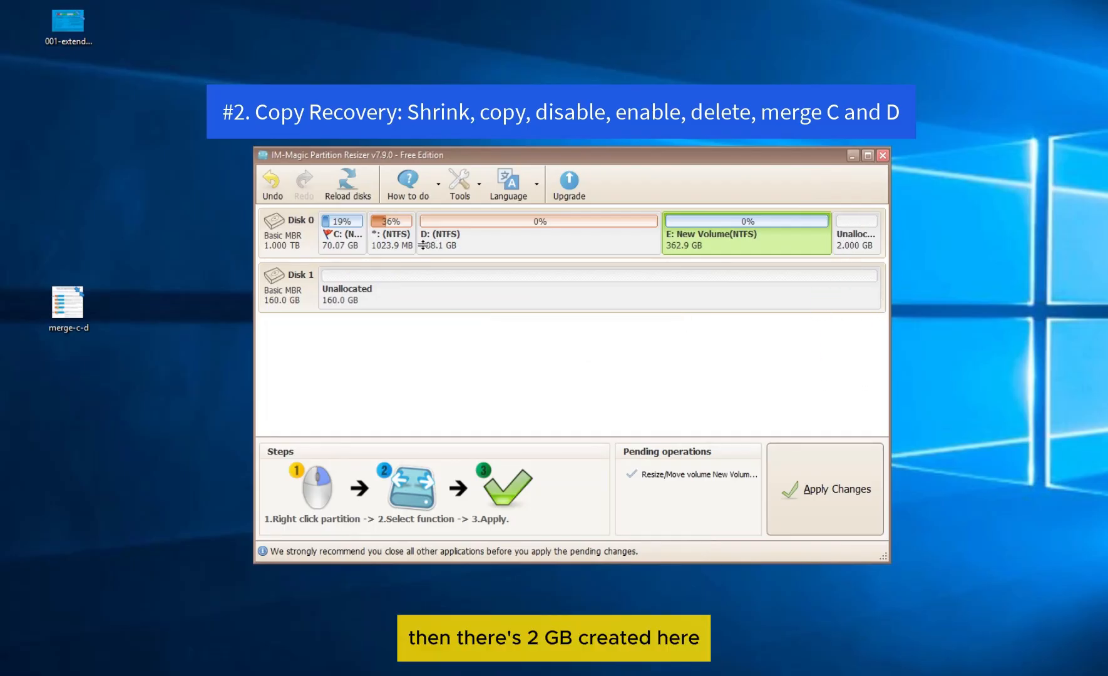
# - Copy the Recovery partition into the 2 GB unallocated space on Disk 0, filling all 2,047.9 MB as a logical volume without drive letter
pyautogui.rightClick(385, 230)
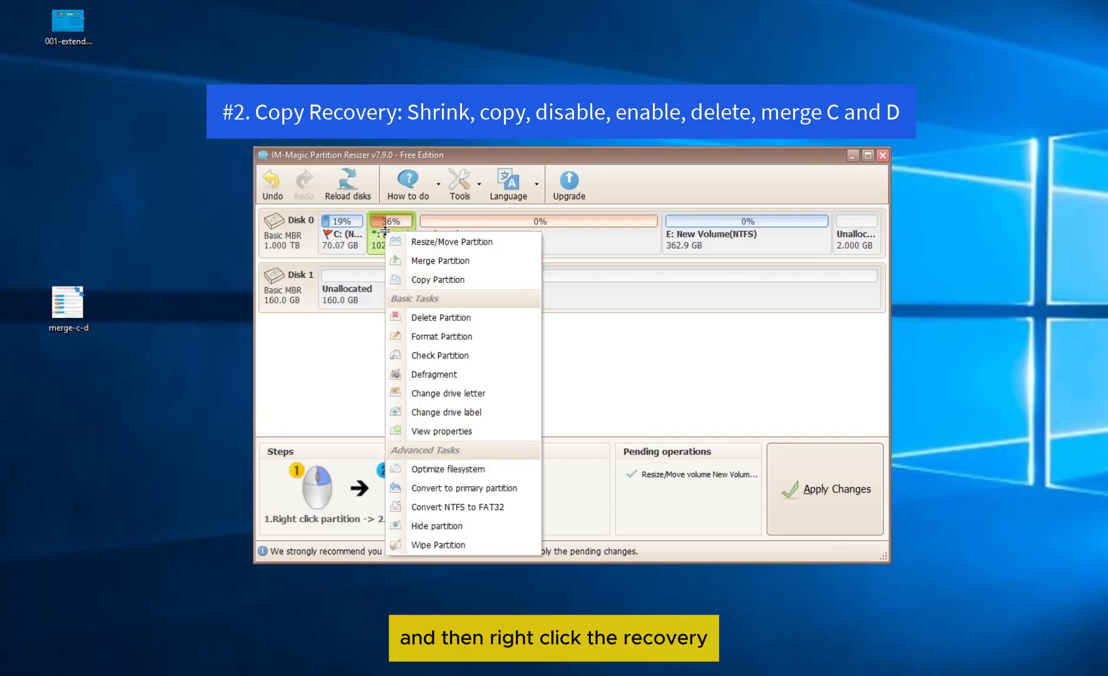
pyautogui.click(418, 285)
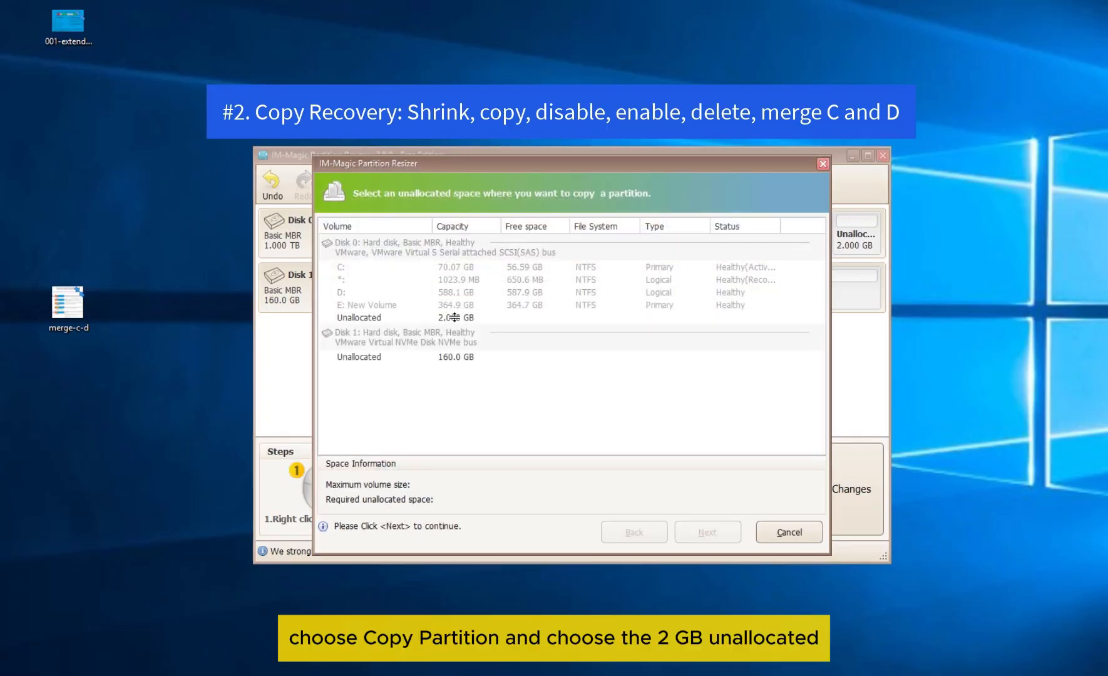
pyautogui.click(374, 318)
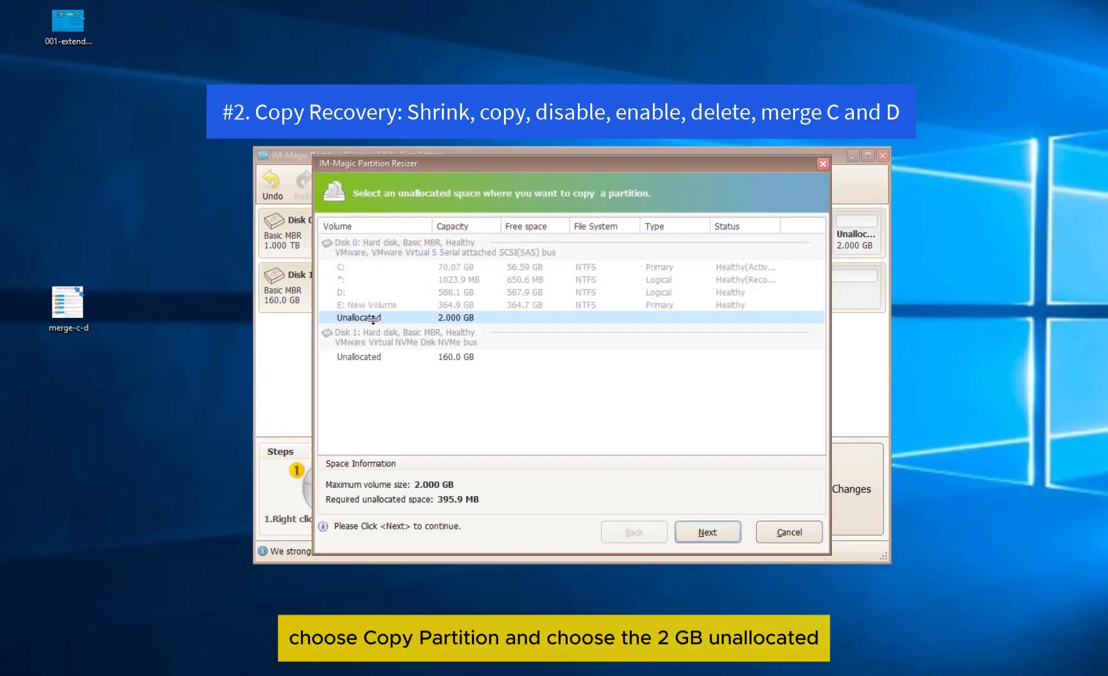
pyautogui.click(707, 533)
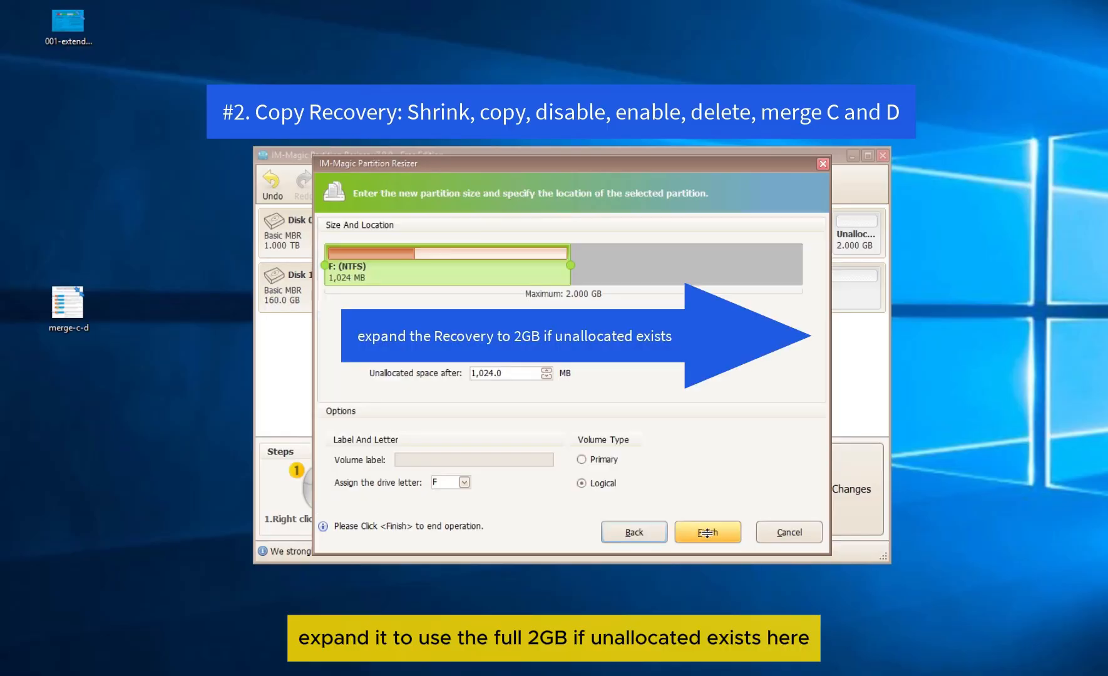
pyautogui.moveTo(571, 263); pyautogui.dragTo(802, 265)
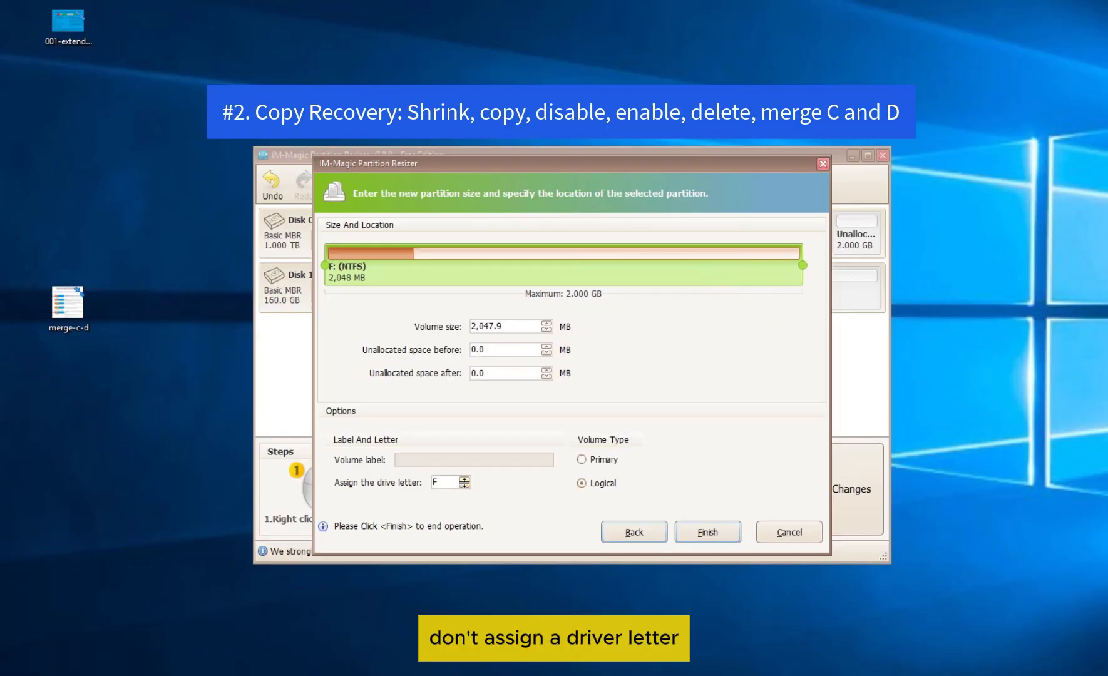
pyautogui.click(441, 483)
pyautogui.click(445, 493)
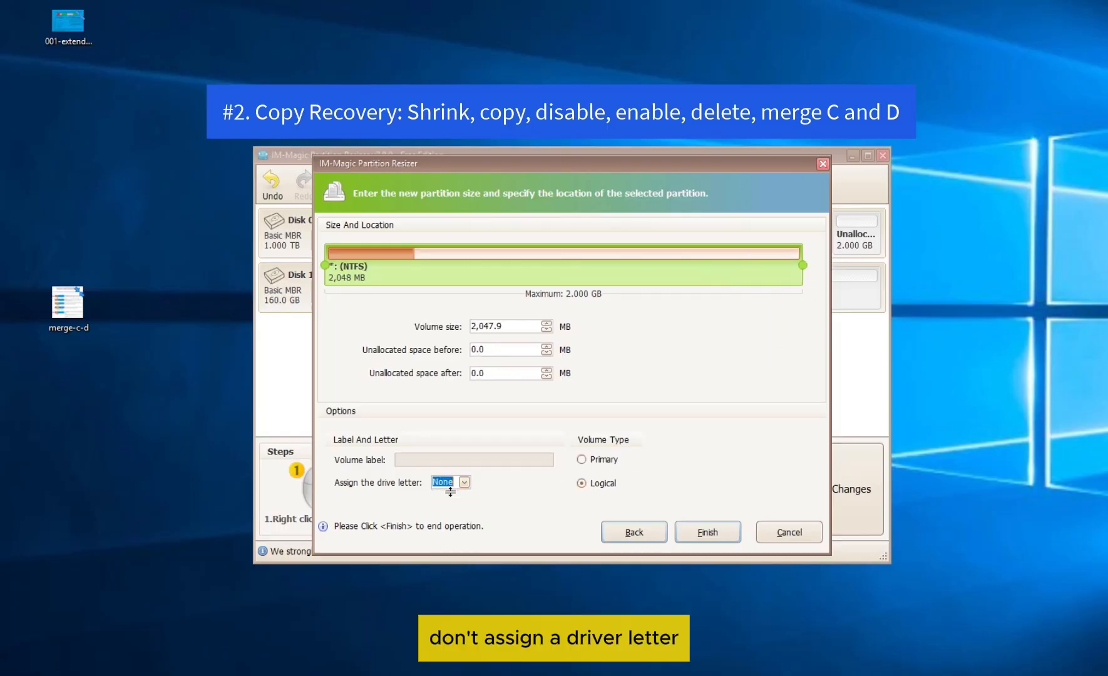
pyautogui.click(701, 532)
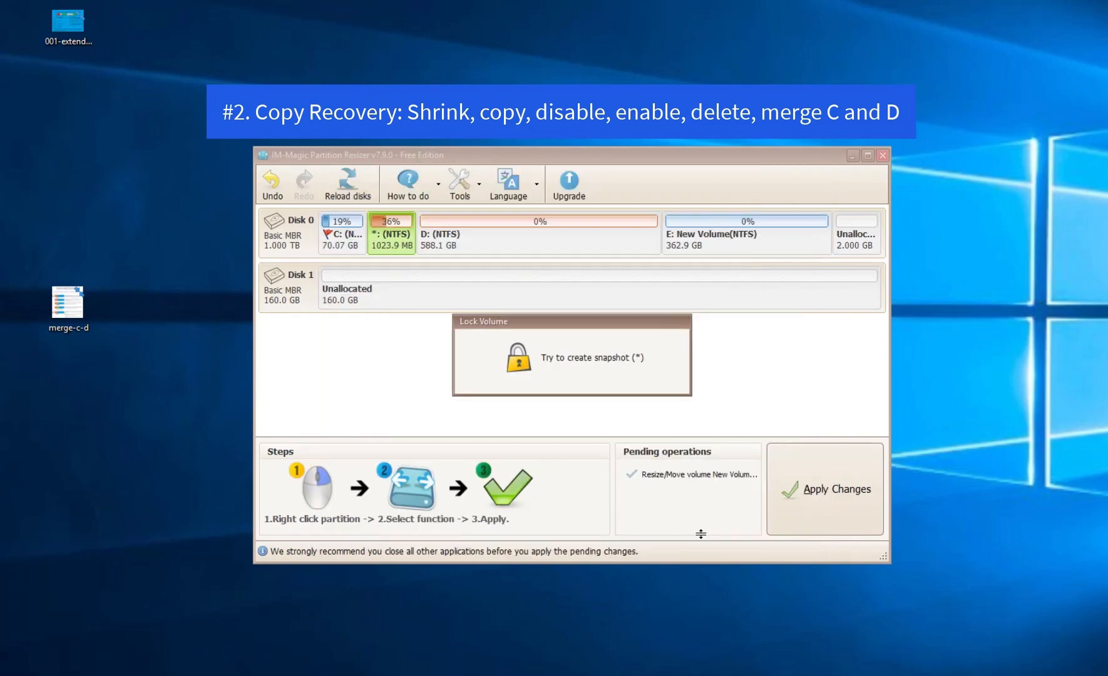
# - Apply the pending resize and copy operations, and select the old Recovery partition between C and D
pyautogui.click(801, 475)
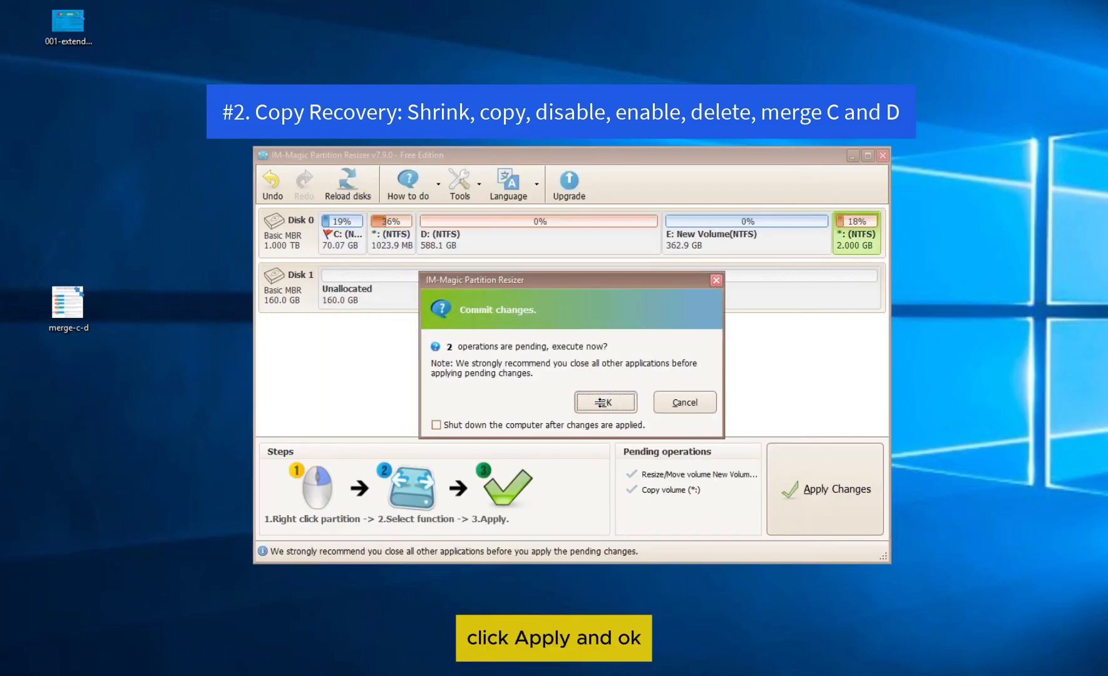
pyautogui.click(625, 397)
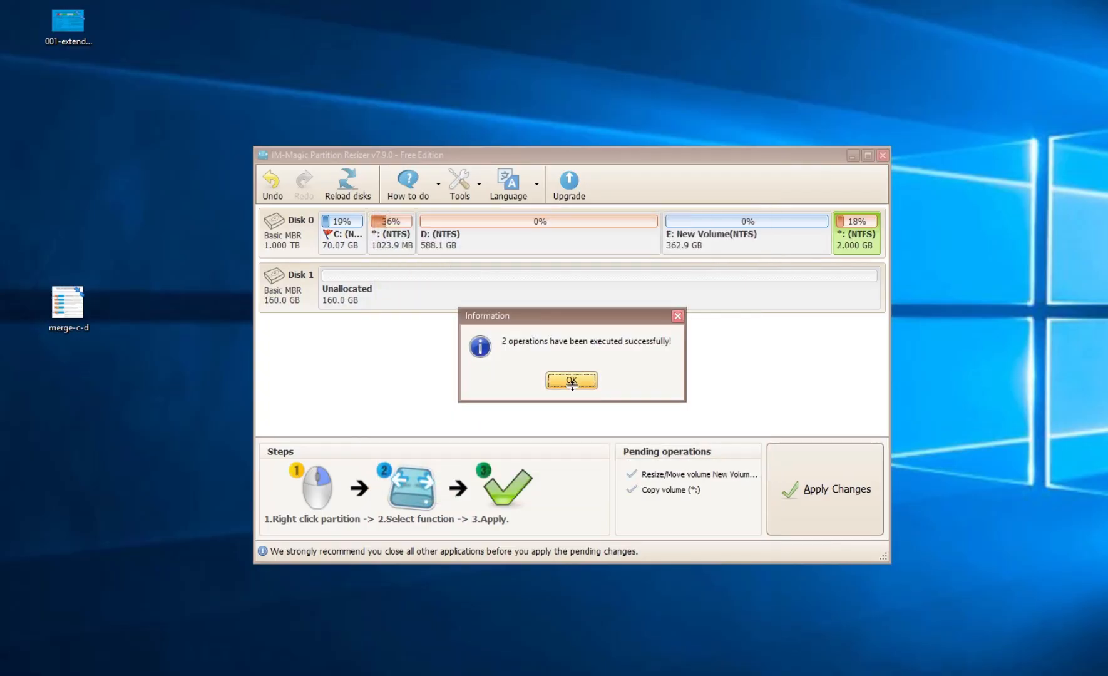
pyautogui.click(571, 381)
pyautogui.click(390, 236)
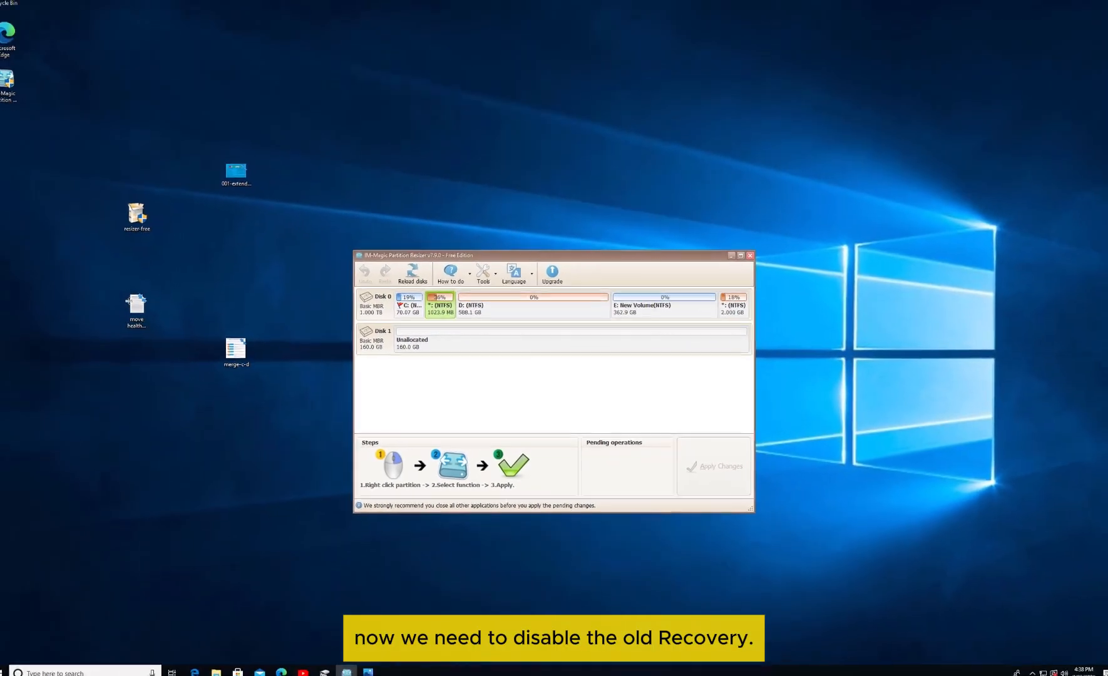
# - Open the "move healthy recovery partition" notes from the desktop and find the reagentc /disable command
pyautogui.doubleClick(144, 311)
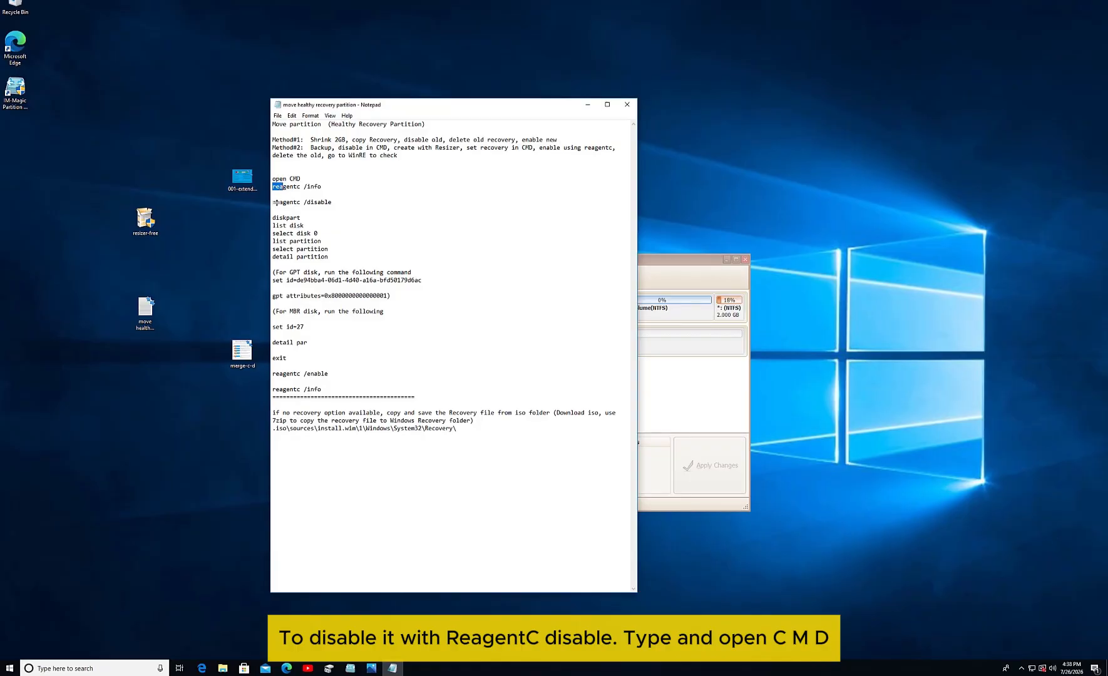
pyautogui.moveTo(272, 202); pyautogui.dragTo(332, 202)
pyautogui.click(313, 202)
# - Search for cmd, open Command Prompt as administrator and move its window clear of the reagentc commands in the notes
pyautogui.click(63, 663)
pyautogui.write('cm')
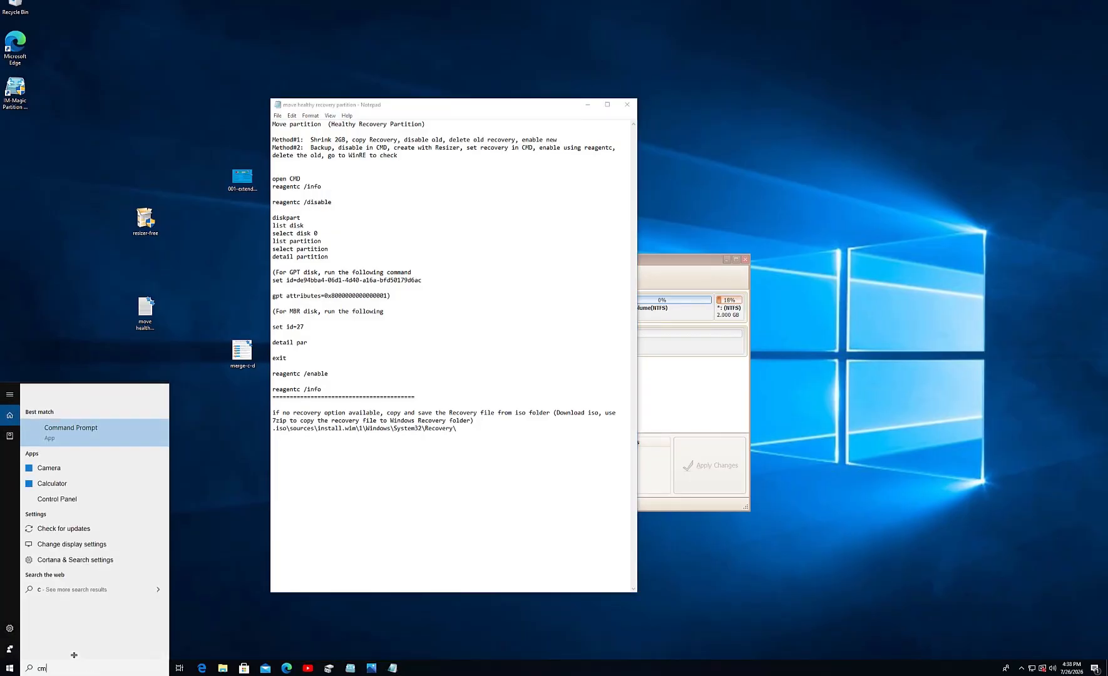
pyautogui.write('d')
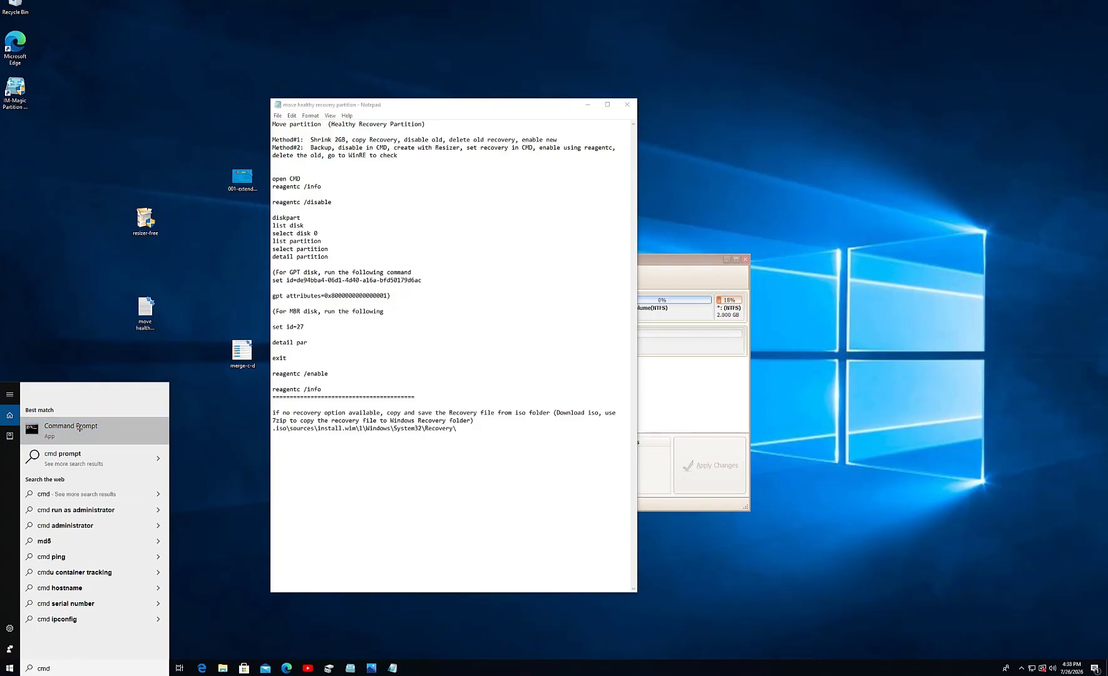
pyautogui.rightClick(79, 429)
pyautogui.click(105, 437)
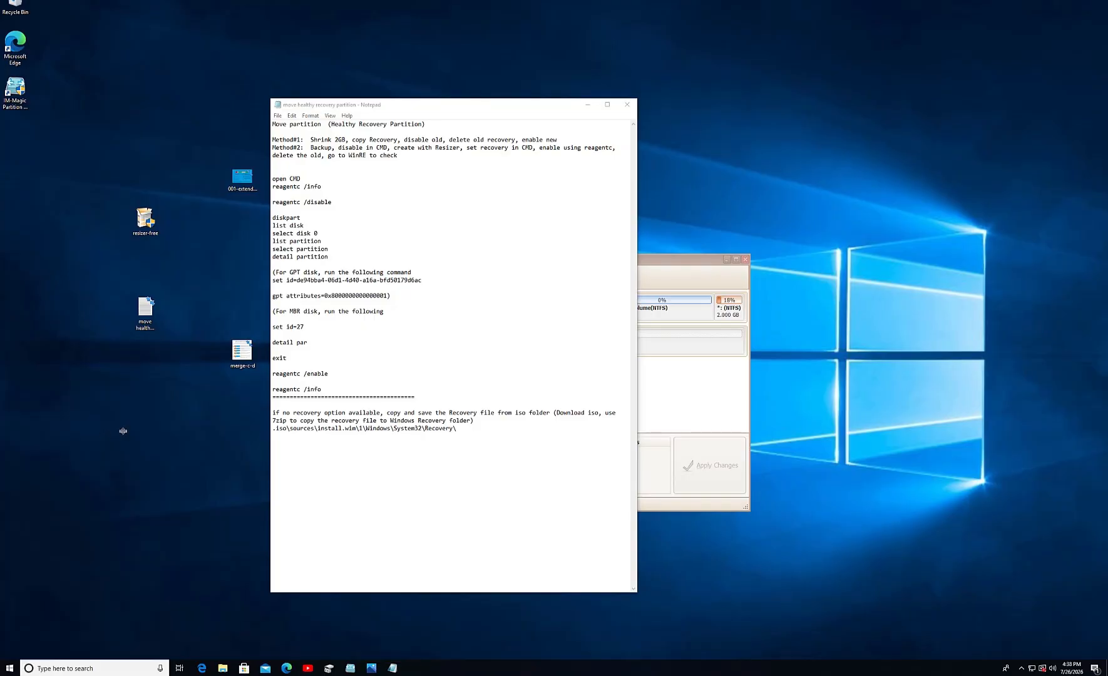
pyautogui.click(484, 381)
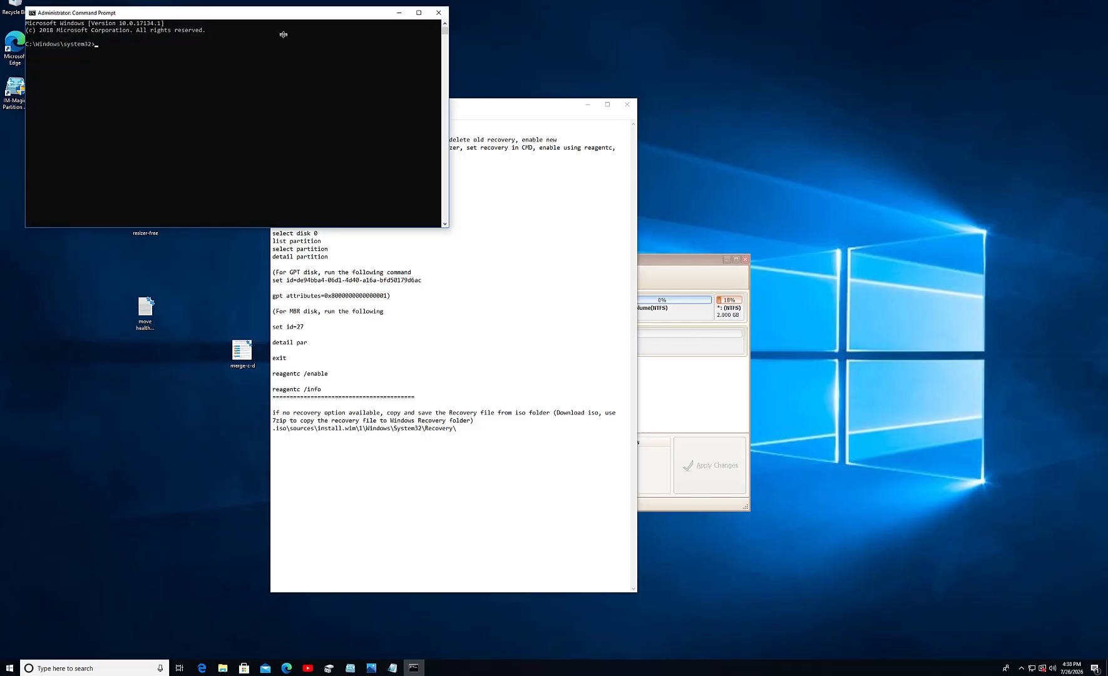
pyautogui.moveTo(290, 13); pyautogui.dragTo(575, 289)
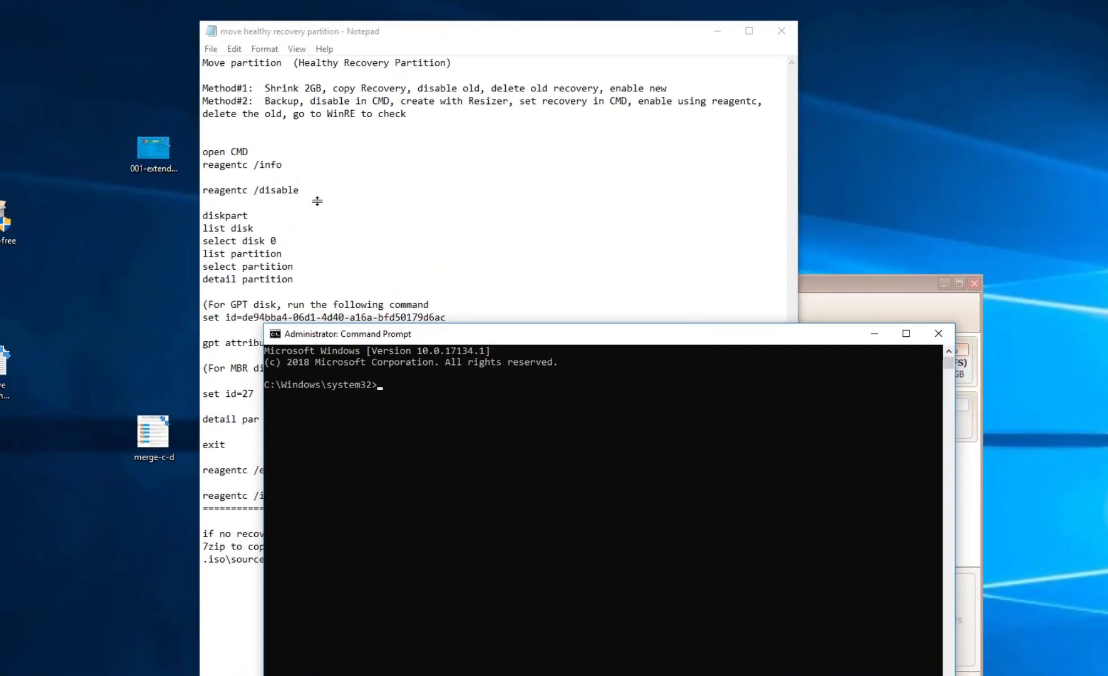
# - Copy the reagentc /info command from the notes and run it in Command Prompt to check the Windows RE status
pyautogui.moveTo(283, 165); pyautogui.dragTo(200, 164)
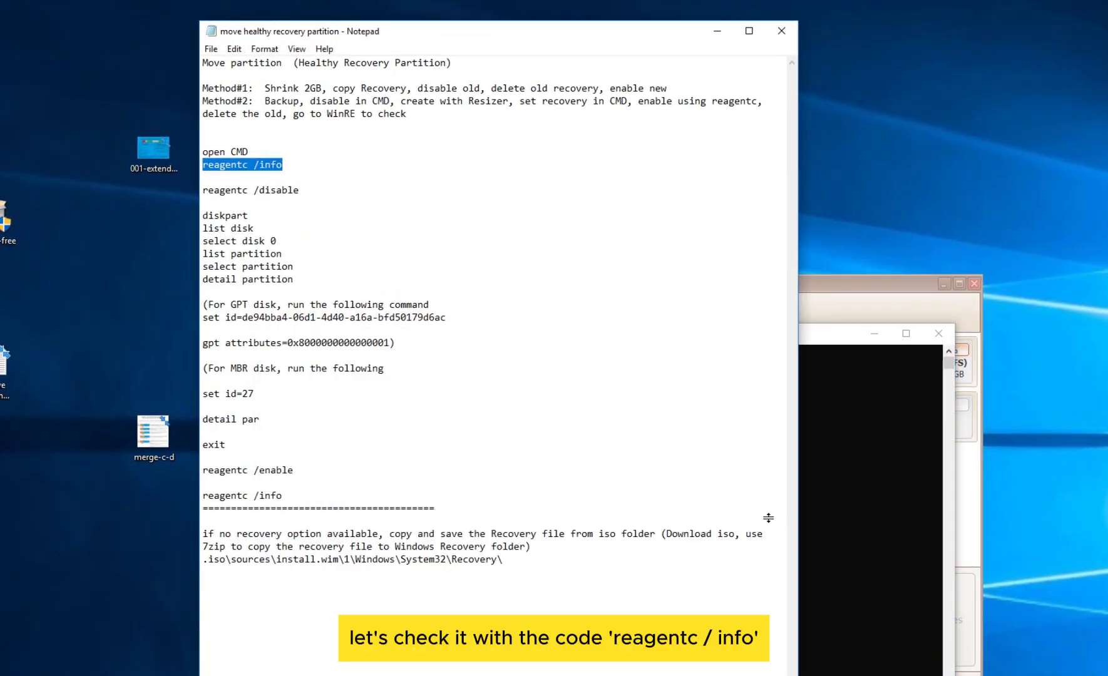
pyautogui.click(803, 510)
pyautogui.rightClick(539, 429)
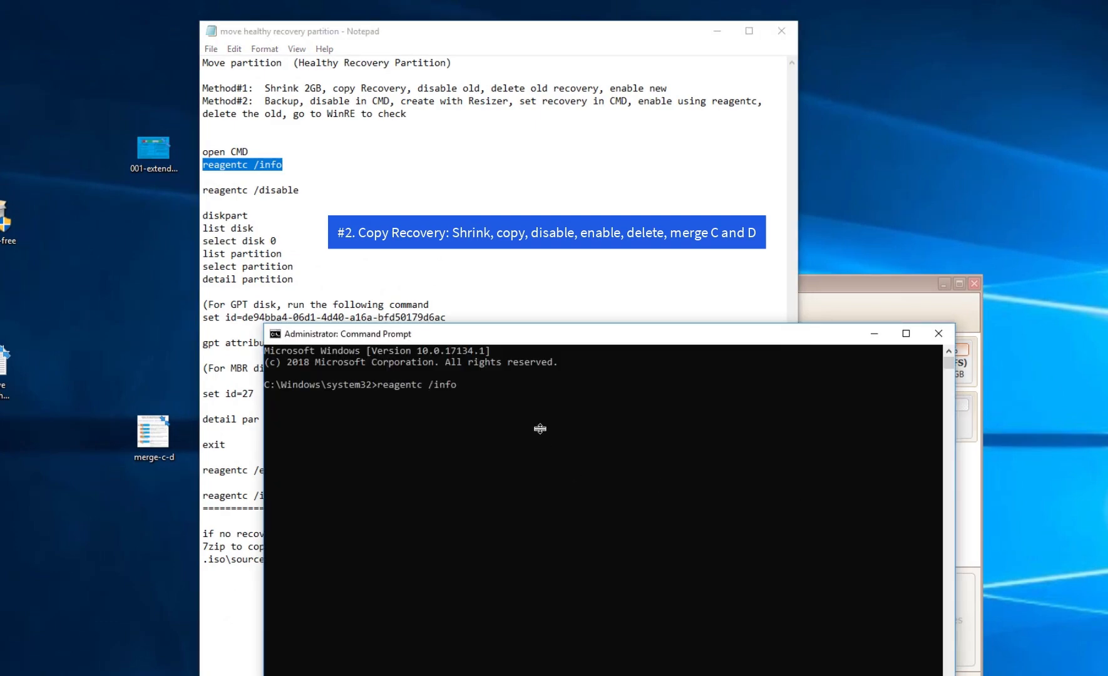
pyautogui.press('Return')
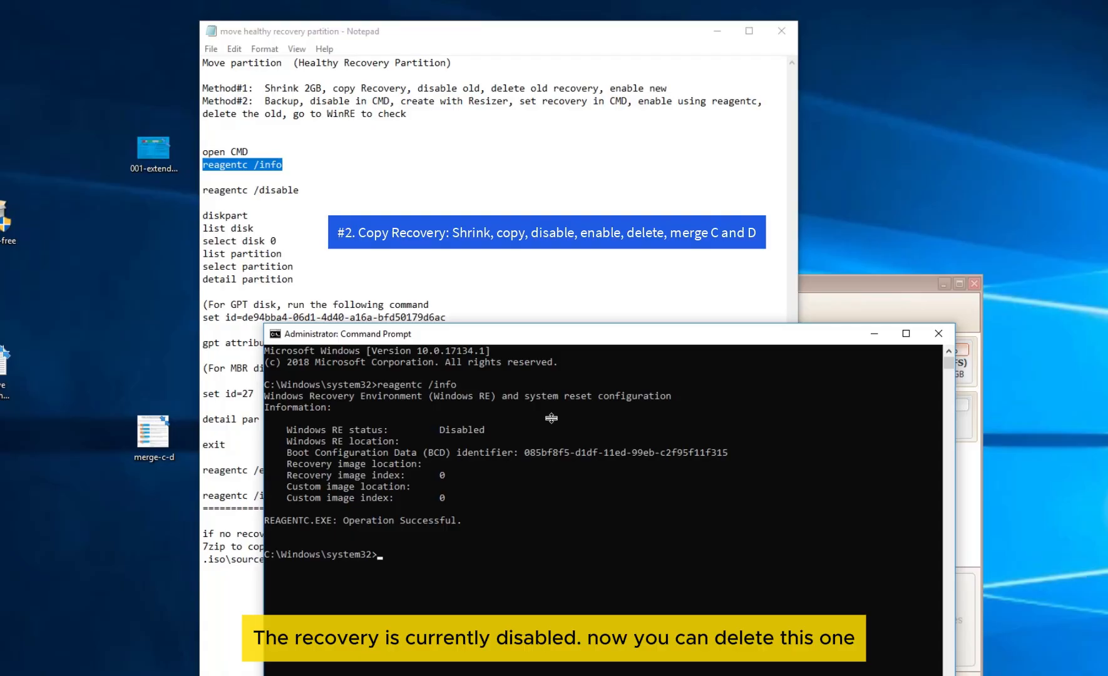
# - Switch to IM-Magic Partition Resizer, delete the old Recovery partition between C and D on Disk 0, and apply the change
pyautogui.click(871, 286)
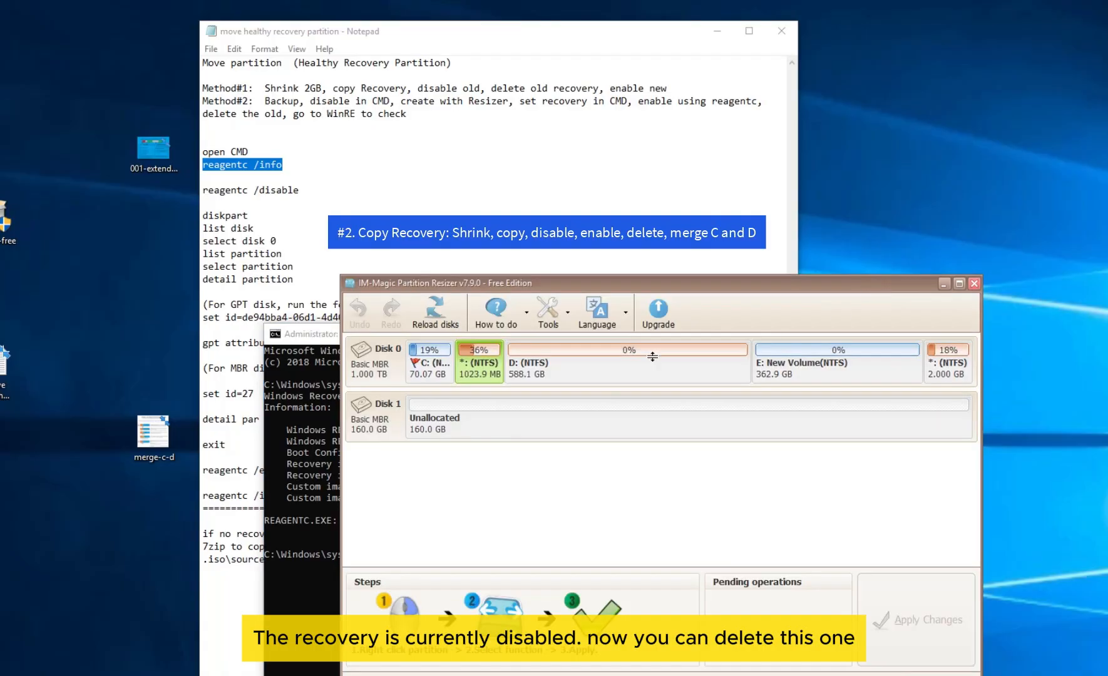
pyautogui.rightClick(477, 363)
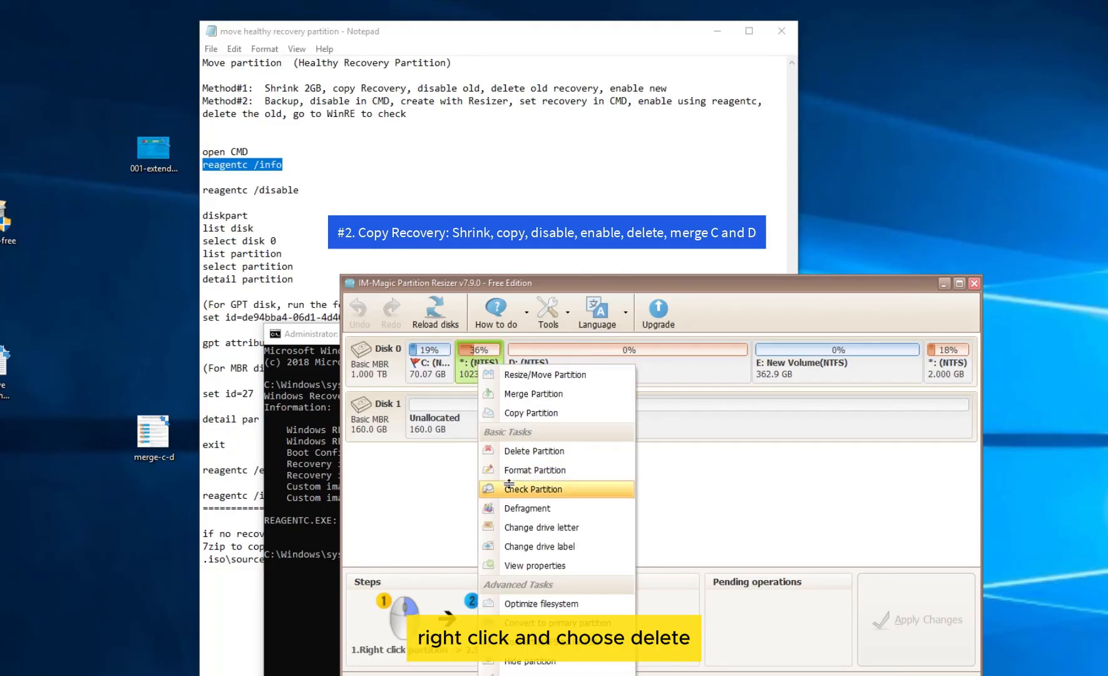
pyautogui.click(529, 451)
pyautogui.click(620, 507)
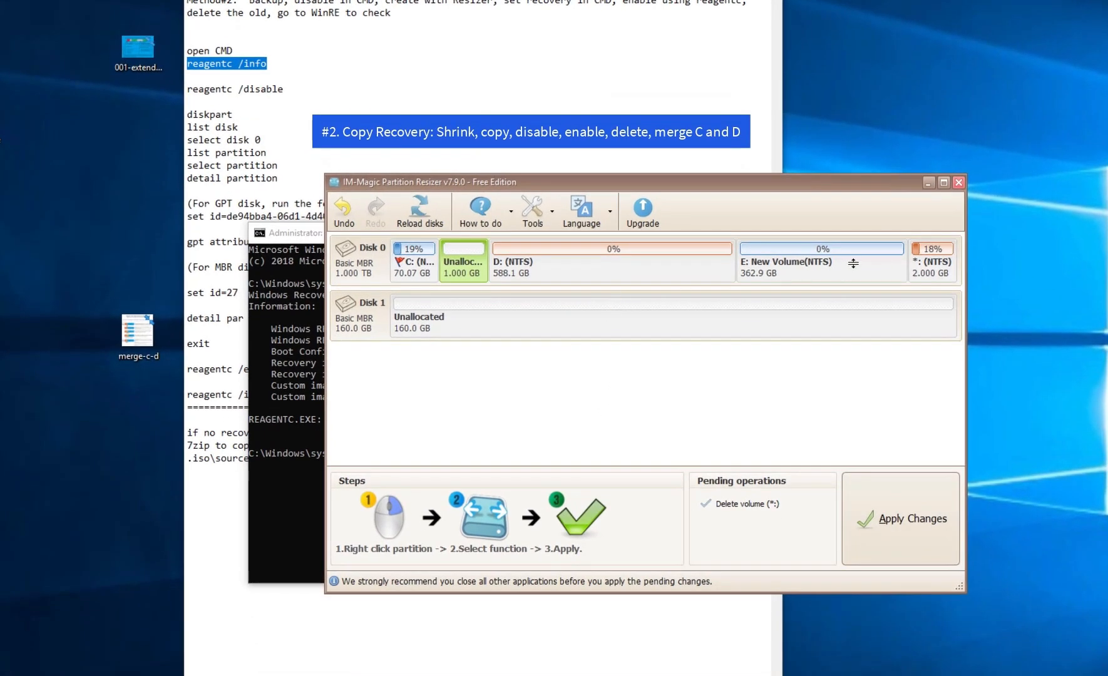
pyautogui.click(902, 518)
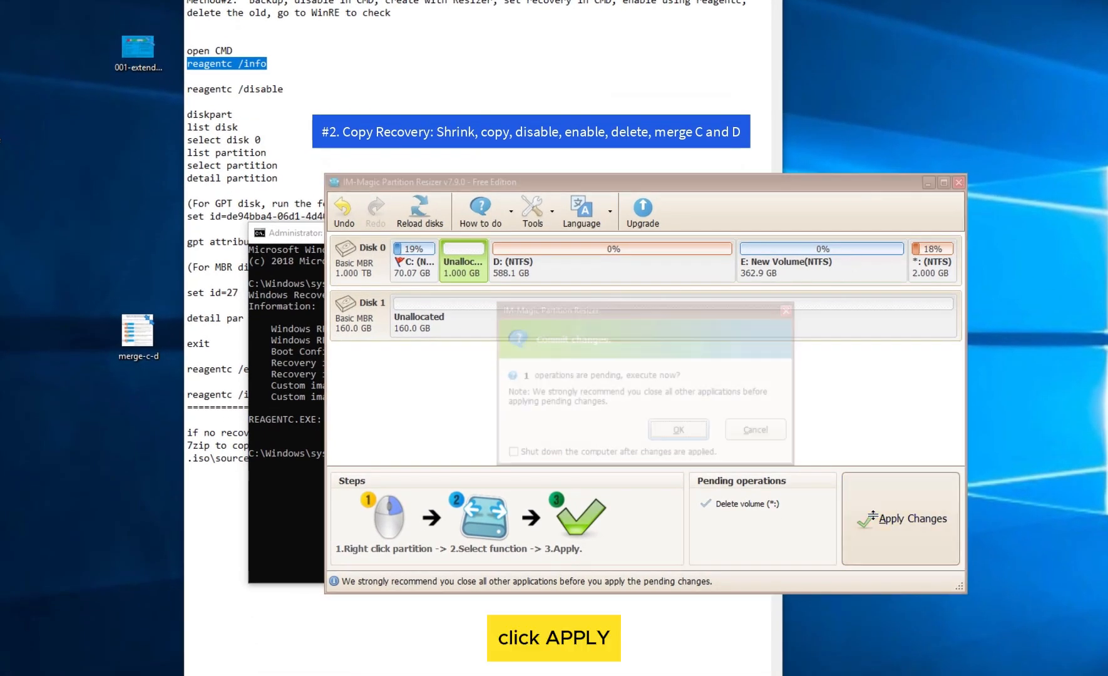
pyautogui.click(654, 426)
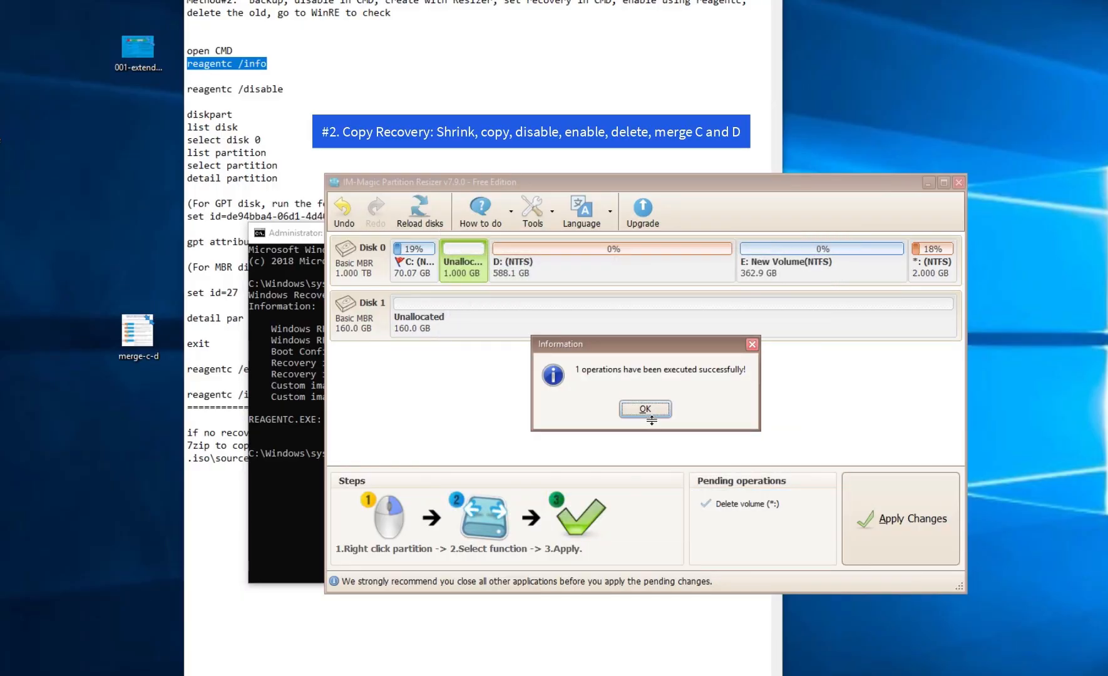
pyautogui.click(651, 412)
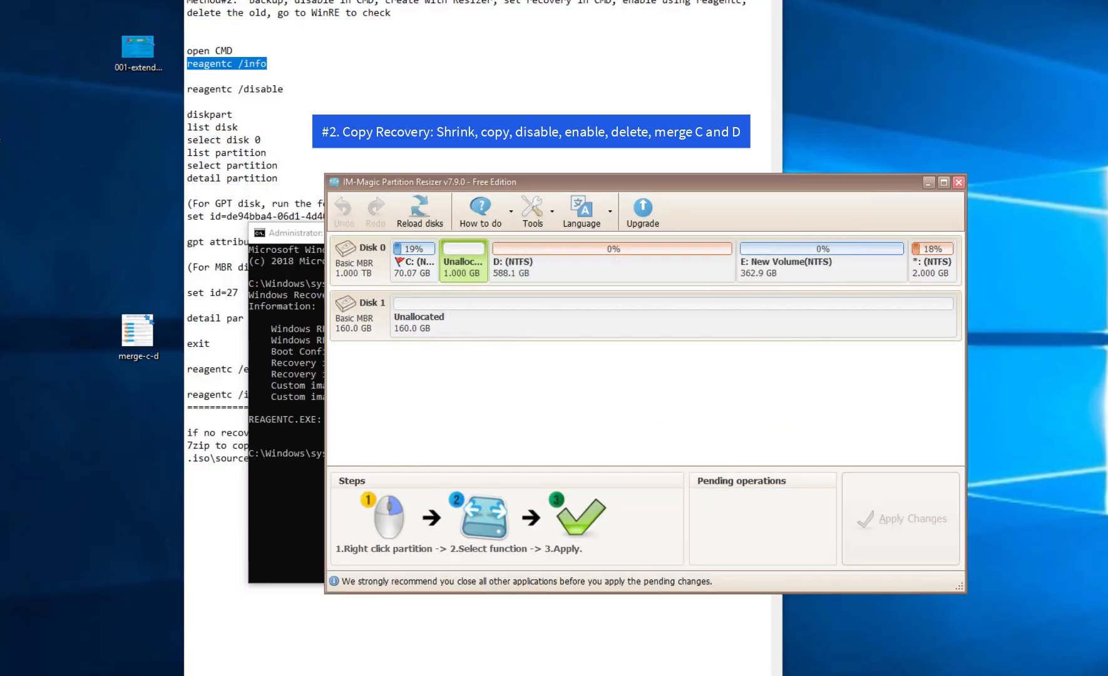
# - Return to Command Prompt, start diskpart, list the disks and select disk 0
pyautogui.click(267, 435)
pyautogui.click(394, 455)
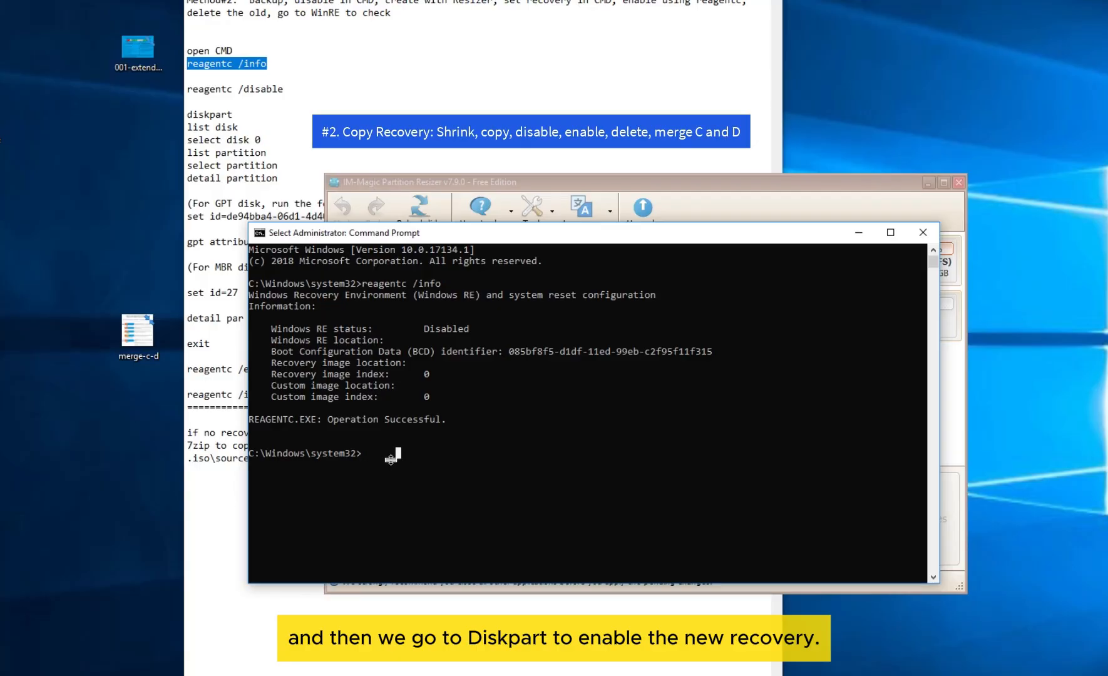
pyautogui.write('diskpart')
pyautogui.press('Return')
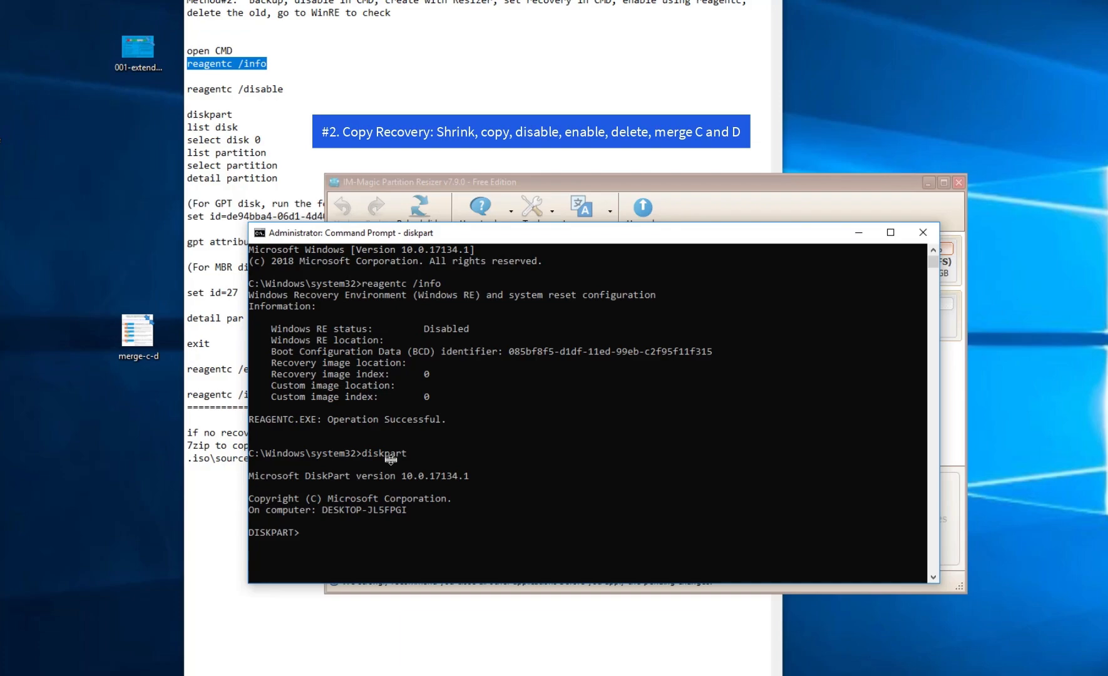
pyautogui.write('list')
pyautogui.write(' disk')
pyautogui.press('Return')
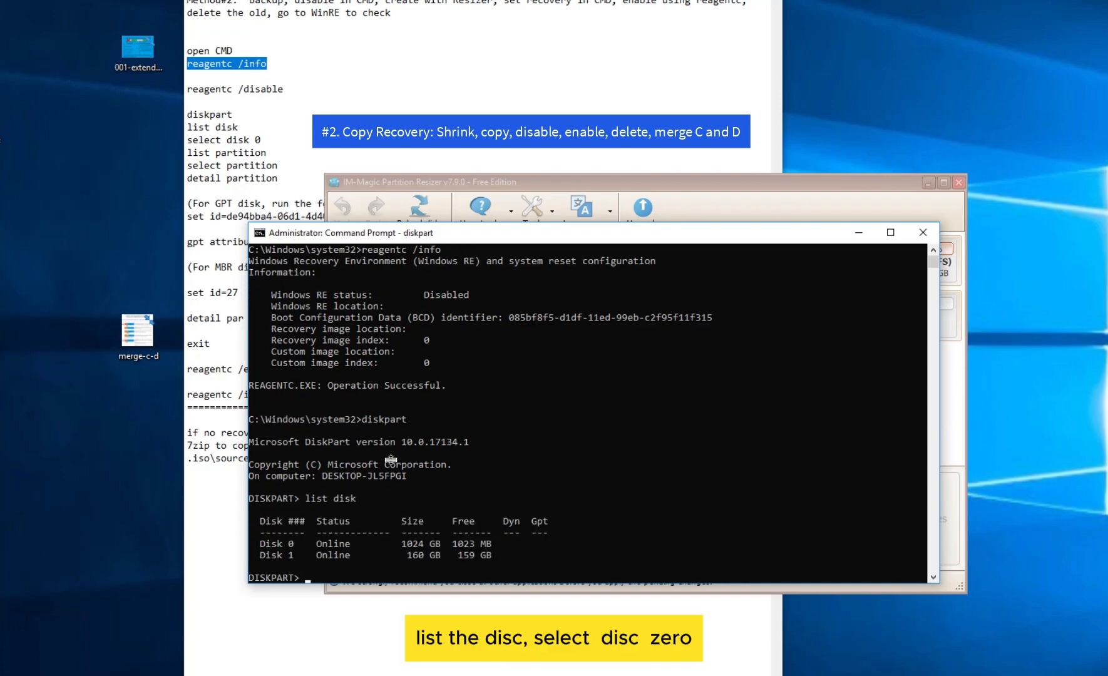
pyautogui.write('select disk')
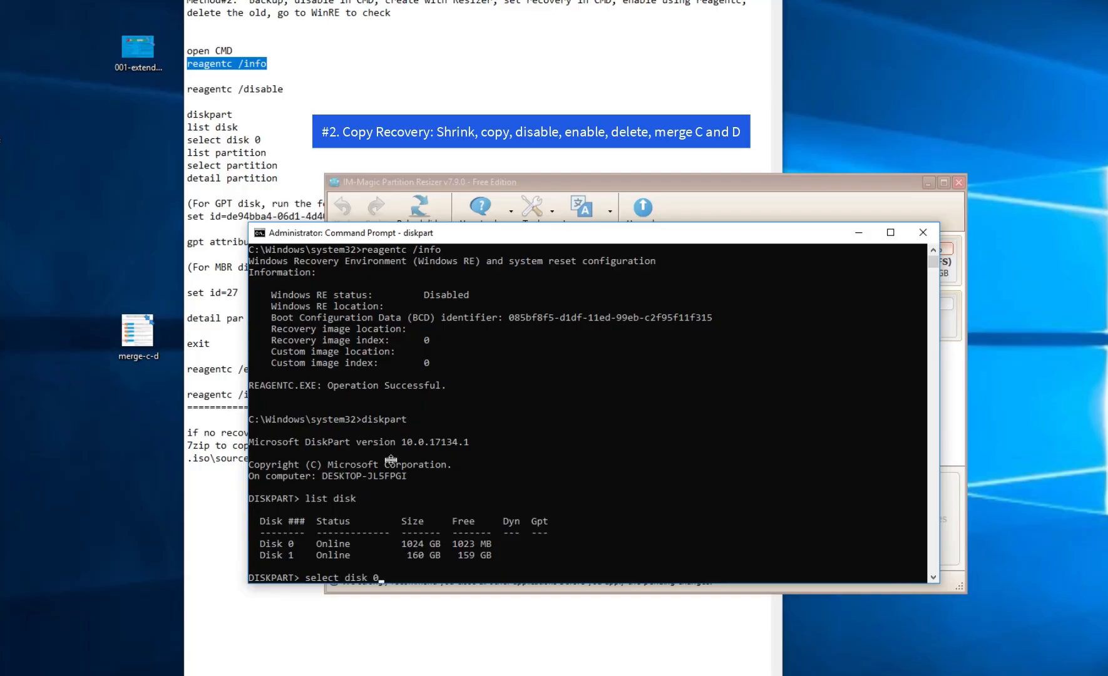
pyautogui.write(' 0')
pyautogui.press('Return')
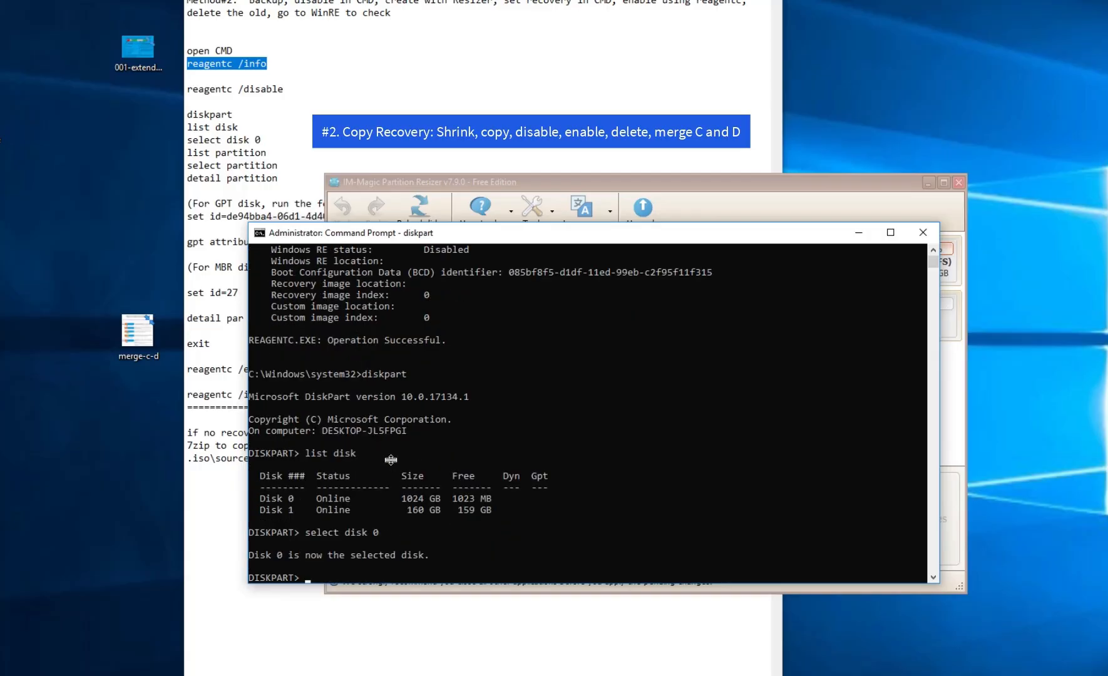
# - List the partitions of disk 0 and select partition 5, the new 2047 MB Recovery copy
pyautogui.write('list partition')
pyautogui.press('Return')
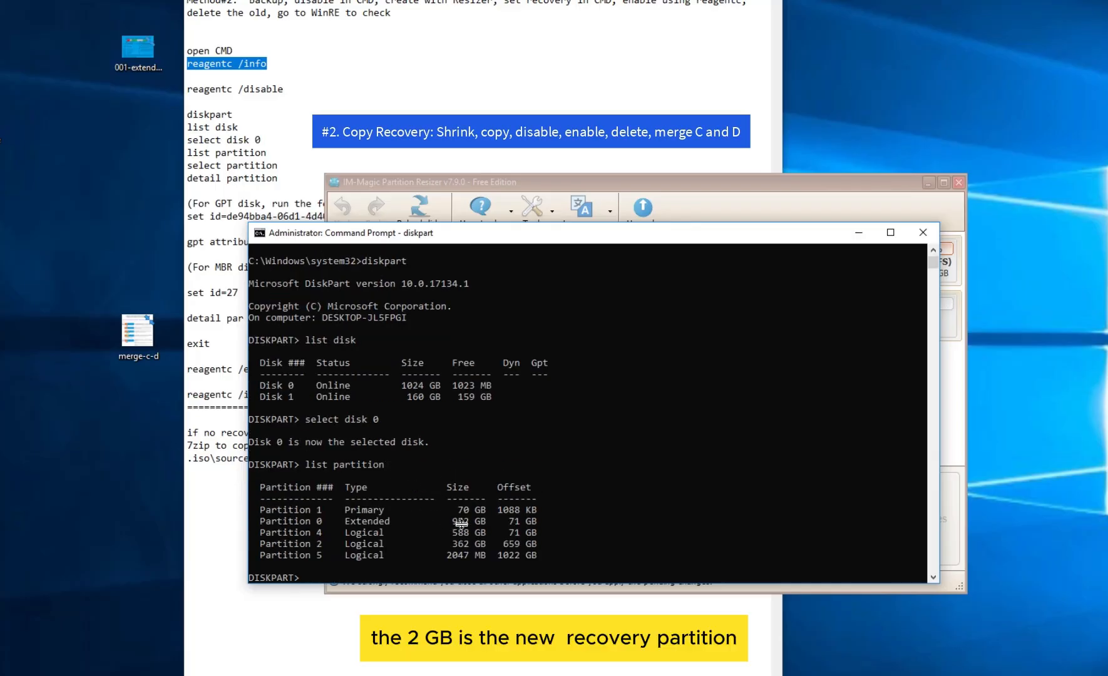
pyautogui.click(457, 555)
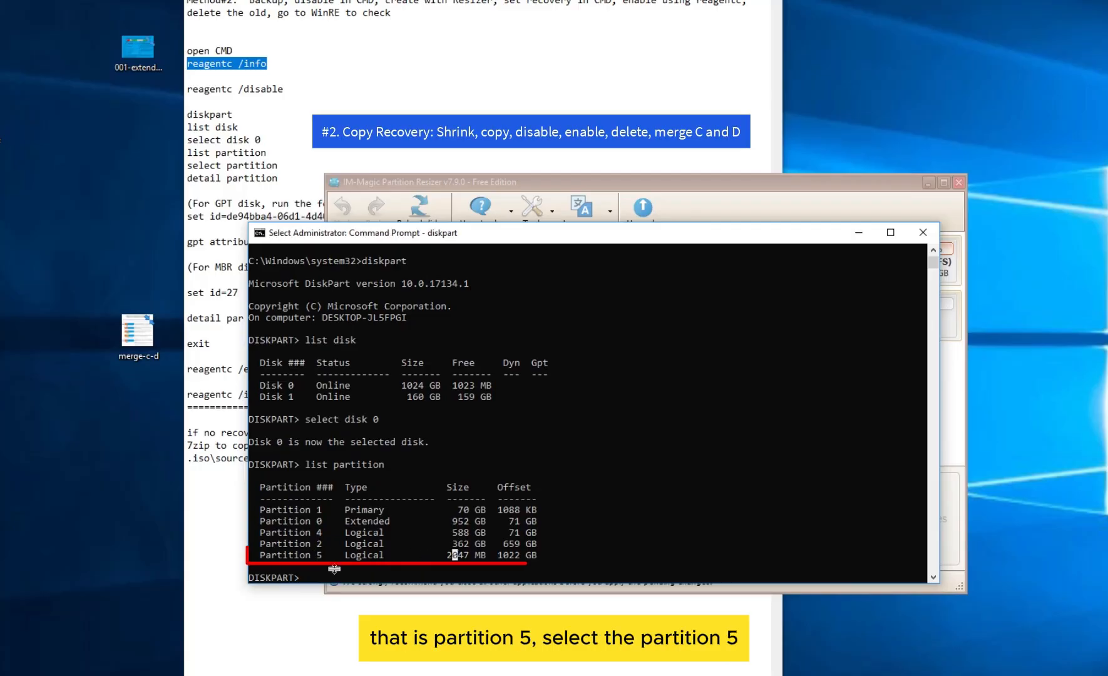
pyautogui.press('Escape')
pyautogui.write('select partition 5')
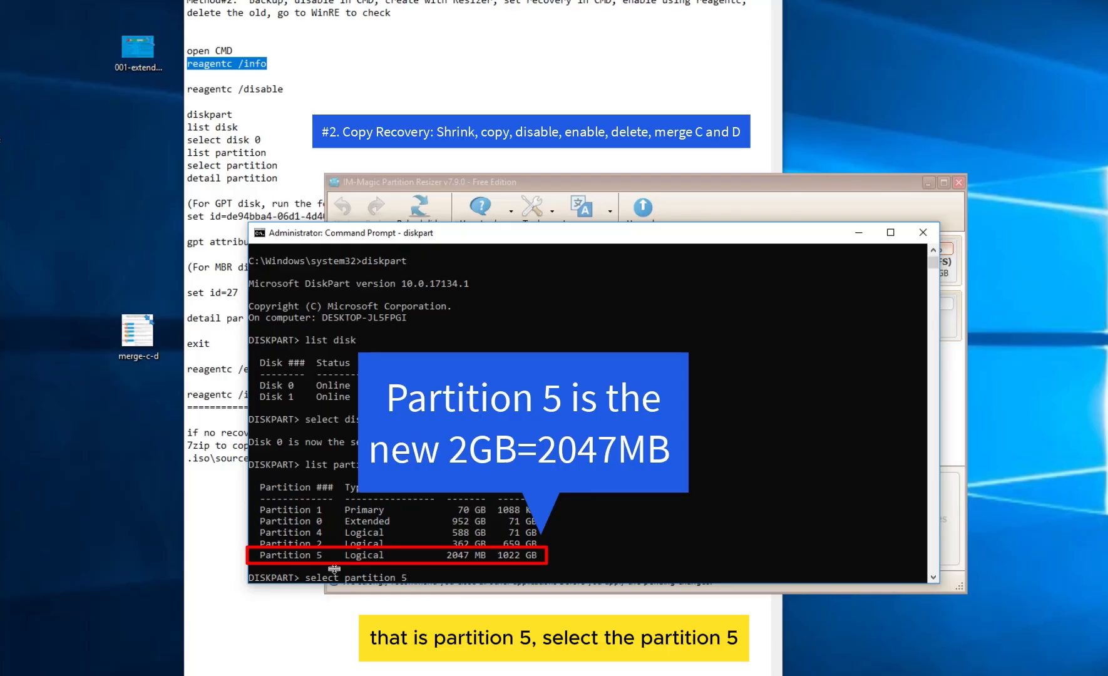
pyautogui.press('Return')
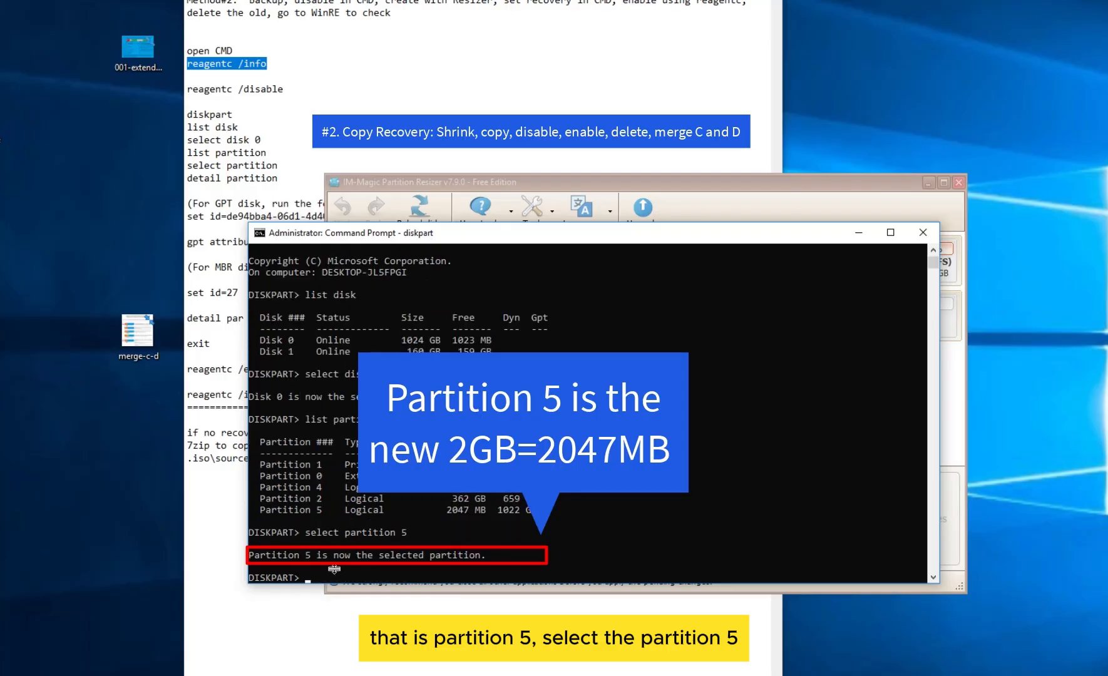
# - Copy the MBR command set id=27 from the notes and run it in diskpart on the selected partition
pyautogui.click(250, 216)
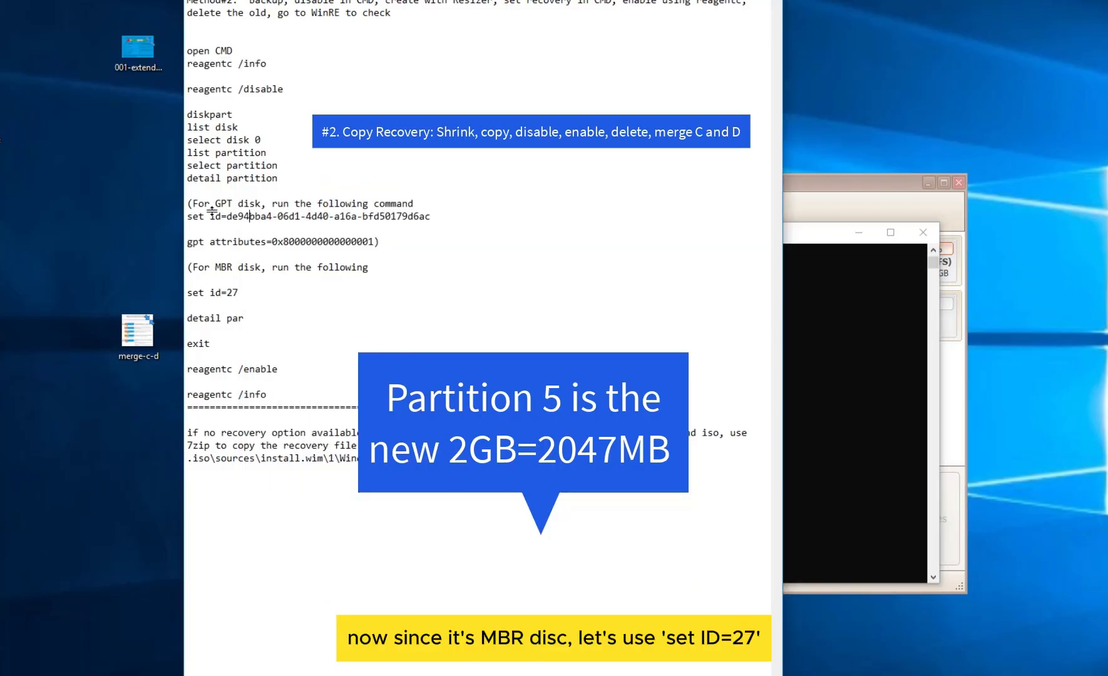
pyautogui.moveTo(188, 292); pyautogui.dragTo(238, 290)
pyautogui.hotkey('ctrl', 'c')
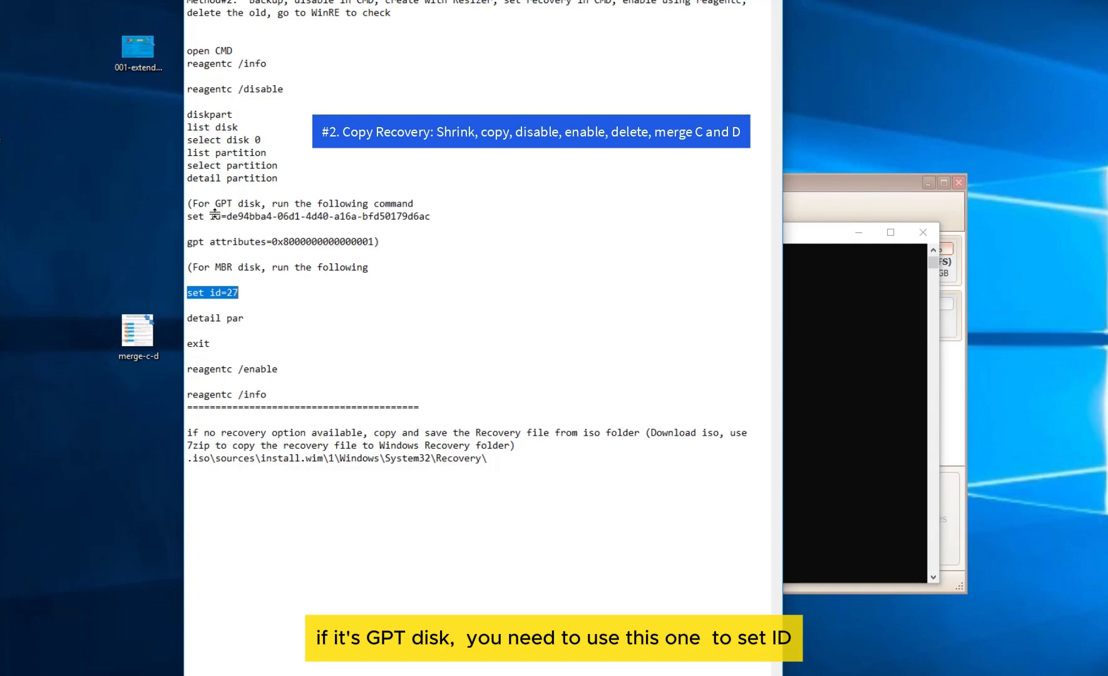
pyautogui.click(429, 216)
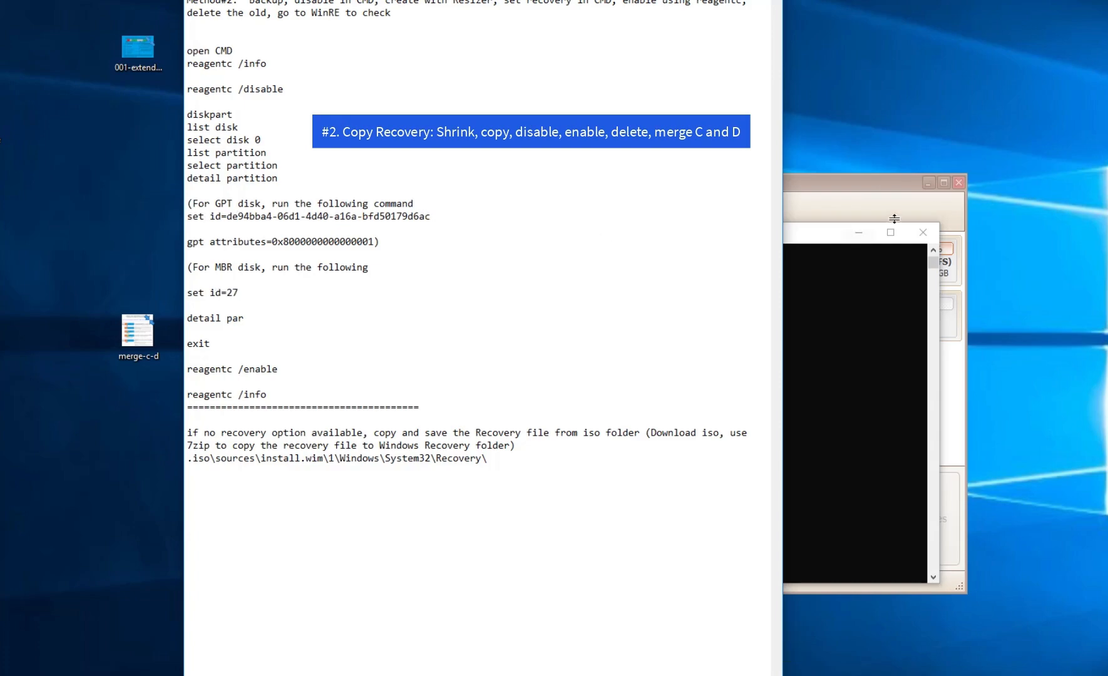
pyautogui.click(812, 242)
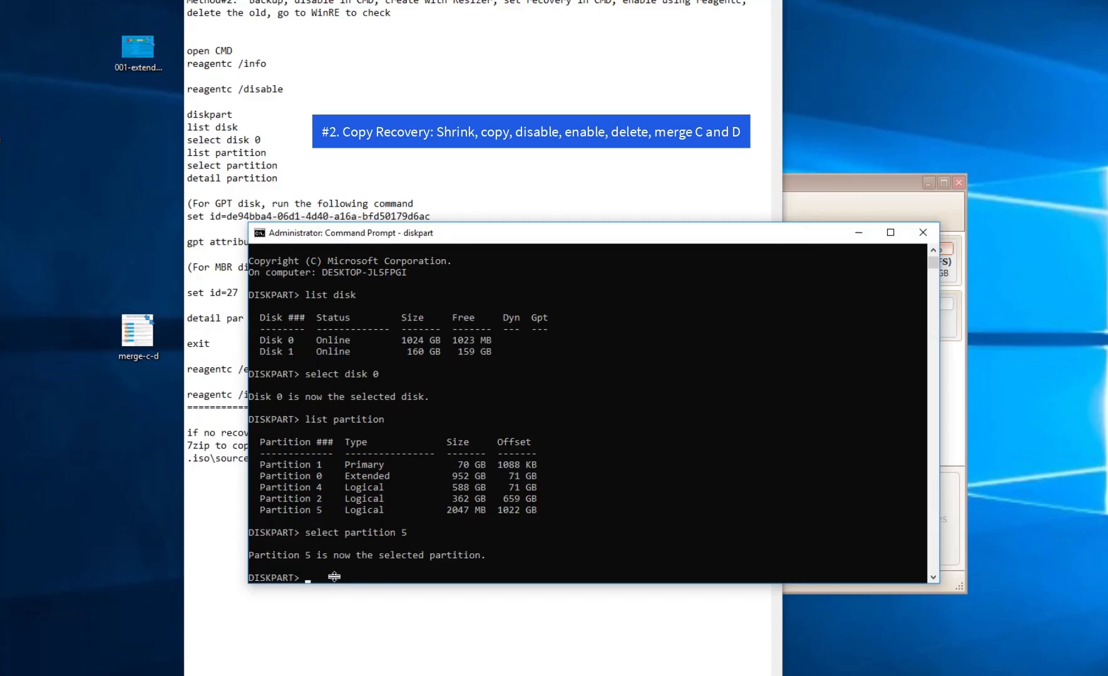
pyautogui.hotkey('ctrl', 'v')
pyautogui.press('Return')
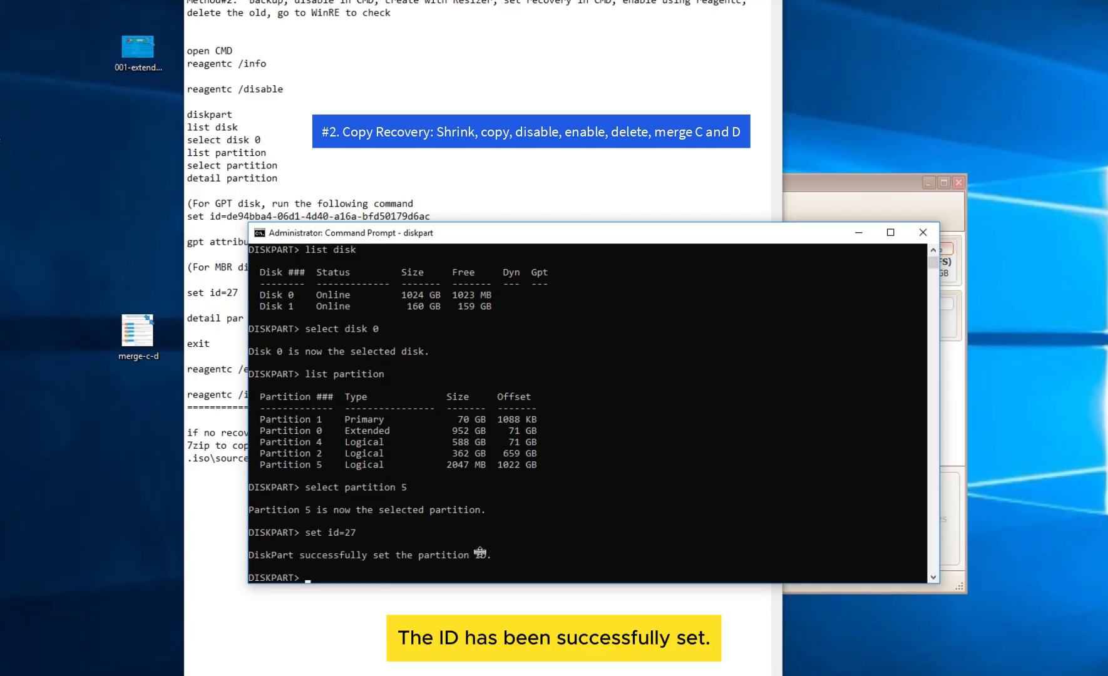
pyautogui.click(207, 318)
pyautogui.moveTo(278, 371); pyautogui.dragTo(190, 369)
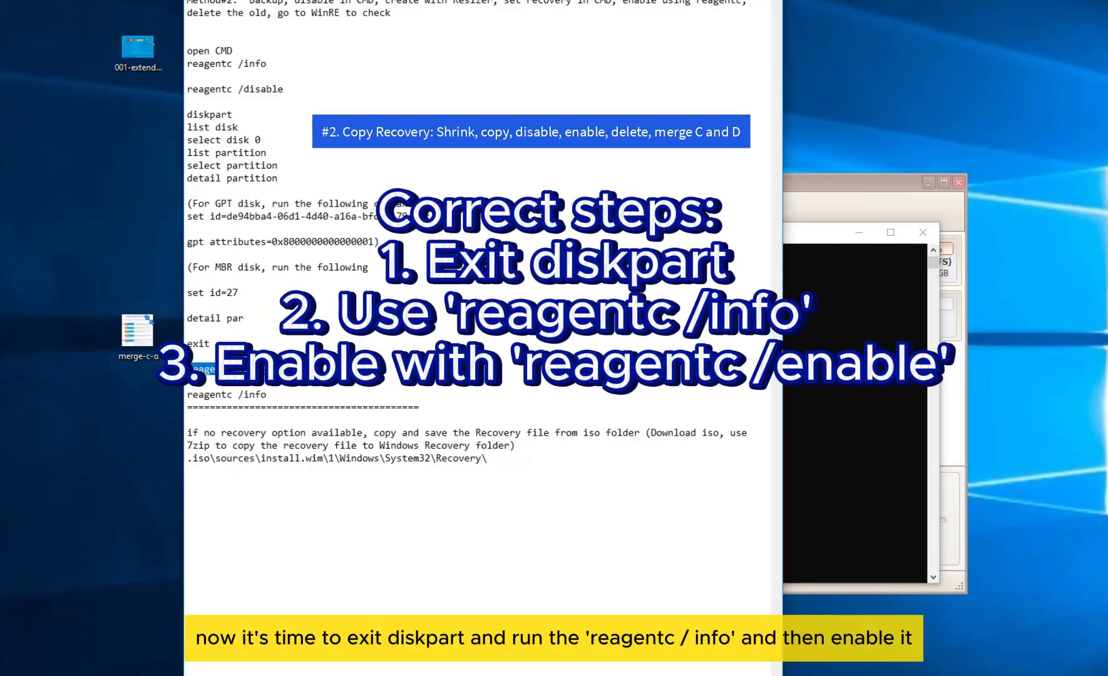
pyautogui.click(787, 528)
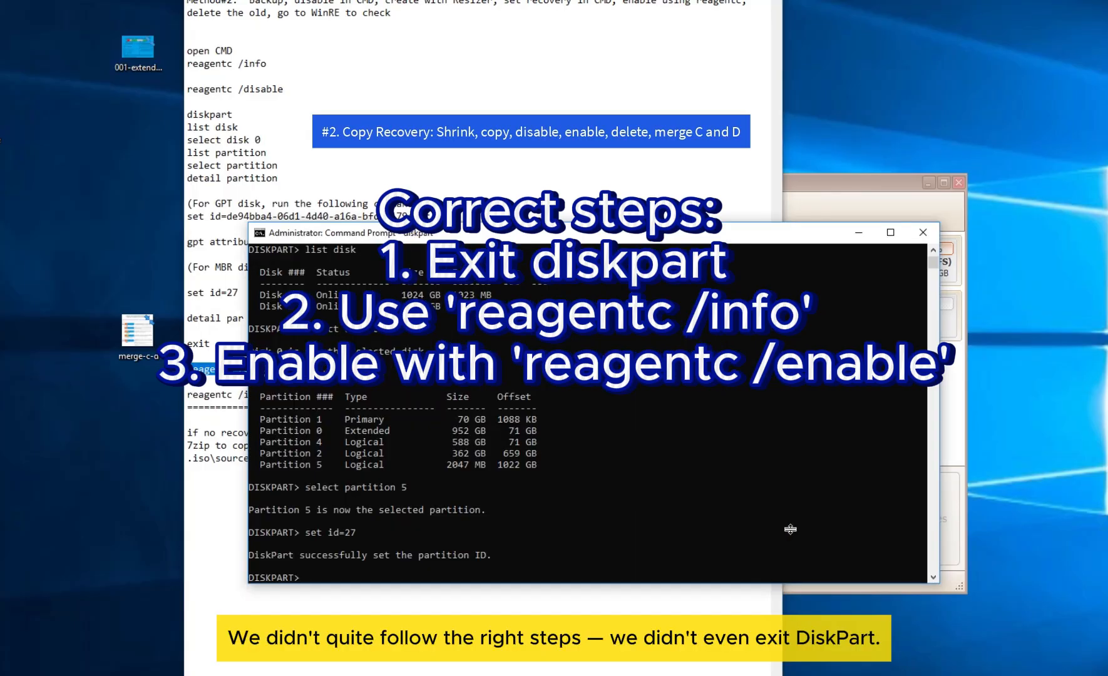
pyautogui.rightClick(459, 572)
pyautogui.moveTo(306, 574); pyautogui.dragTo(533, 574)
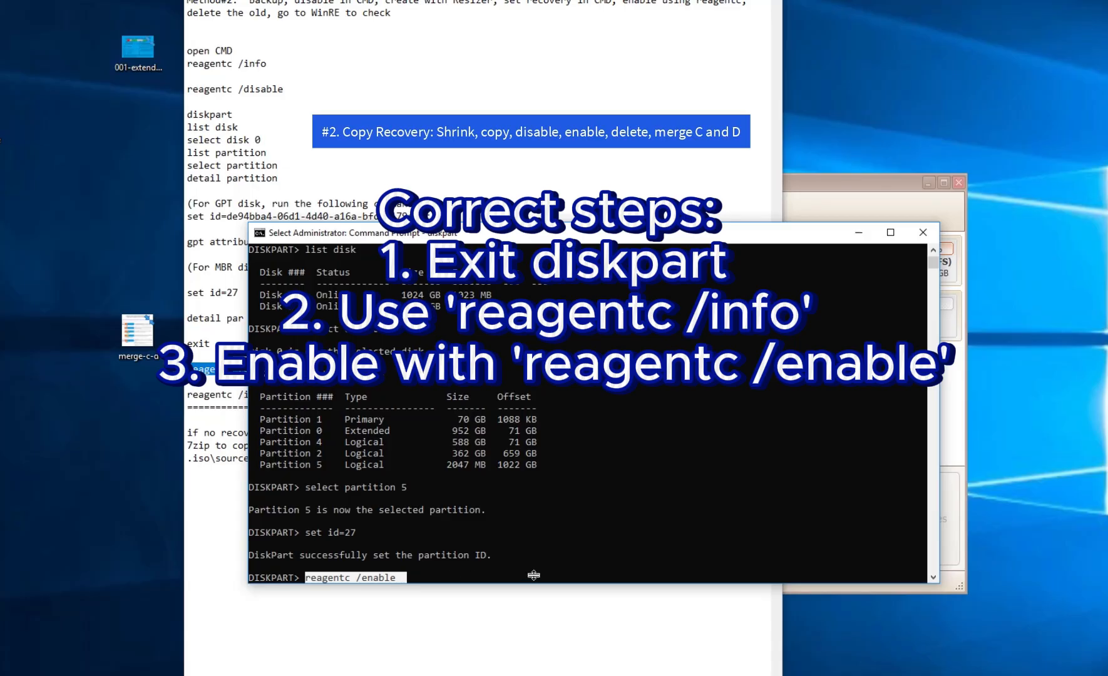
# - Exit diskpart, try to enable Windows RE with reagentc /enable, and examine the command's response
pyautogui.write('exit')
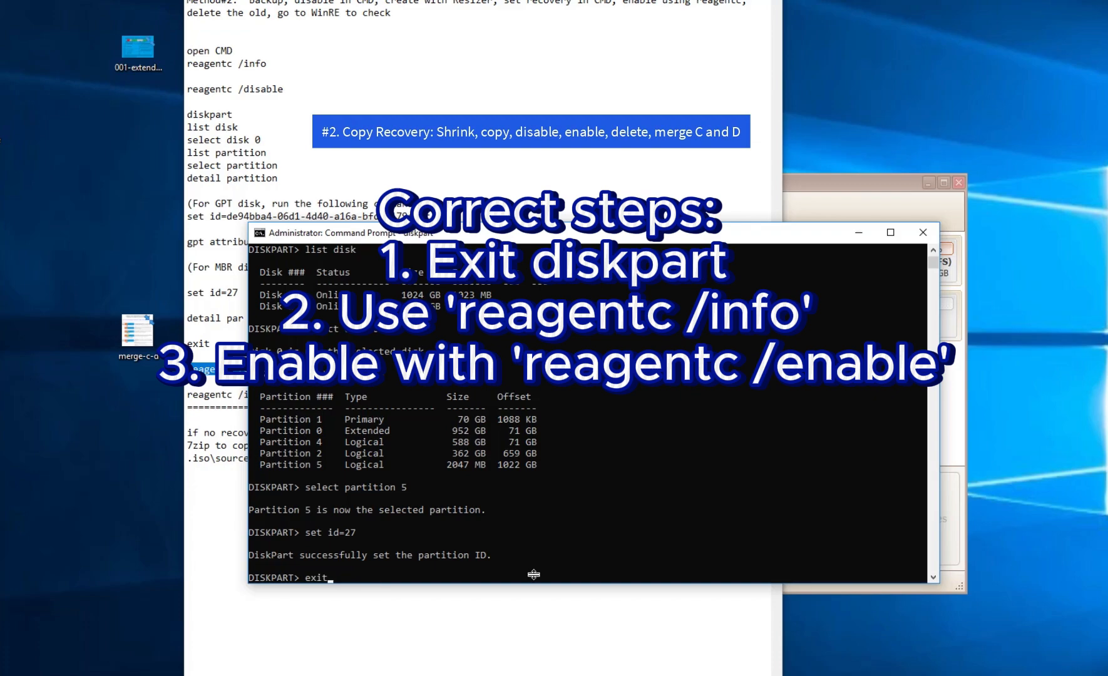
pyautogui.press('Return')
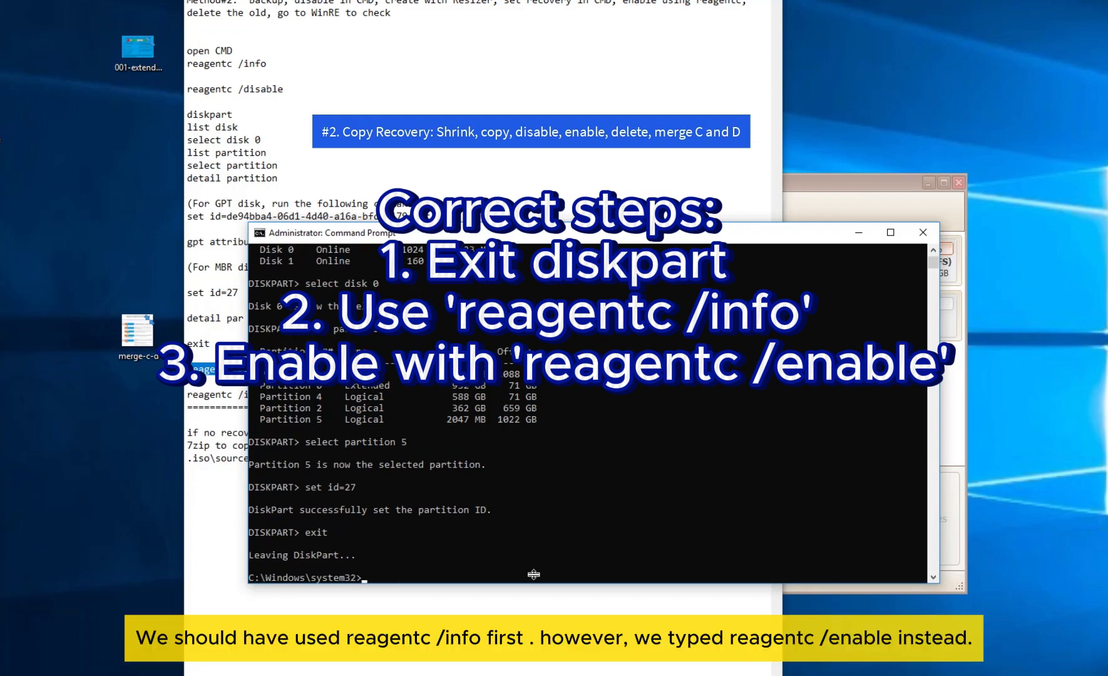
pyautogui.write('reagentc /enable')
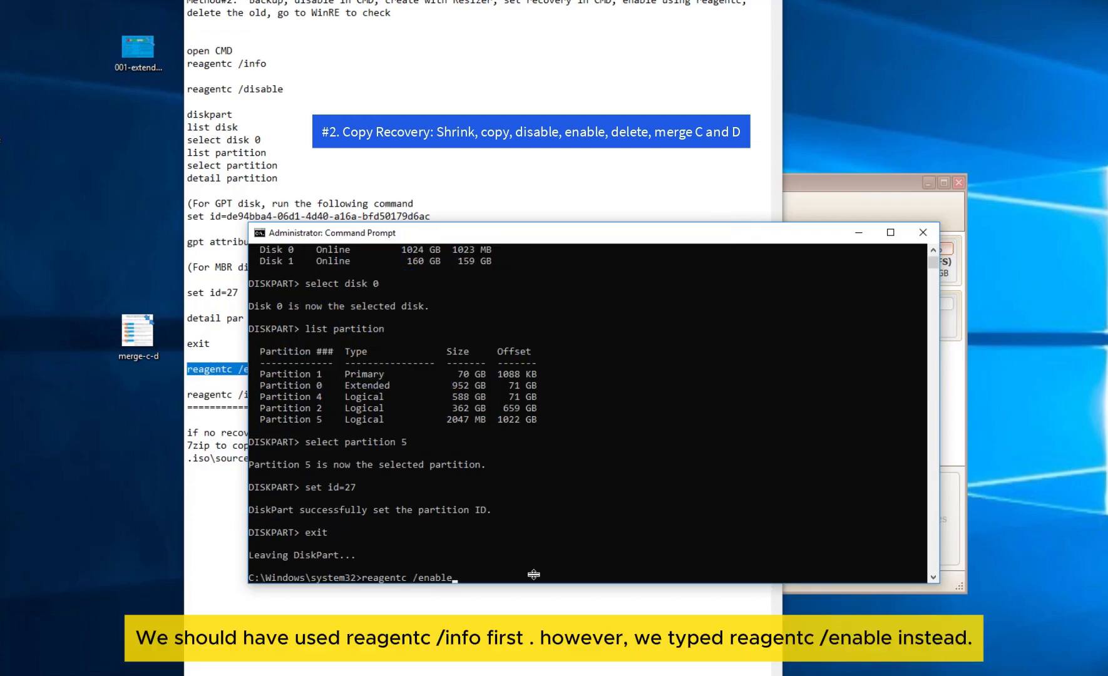
pyautogui.press('Return')
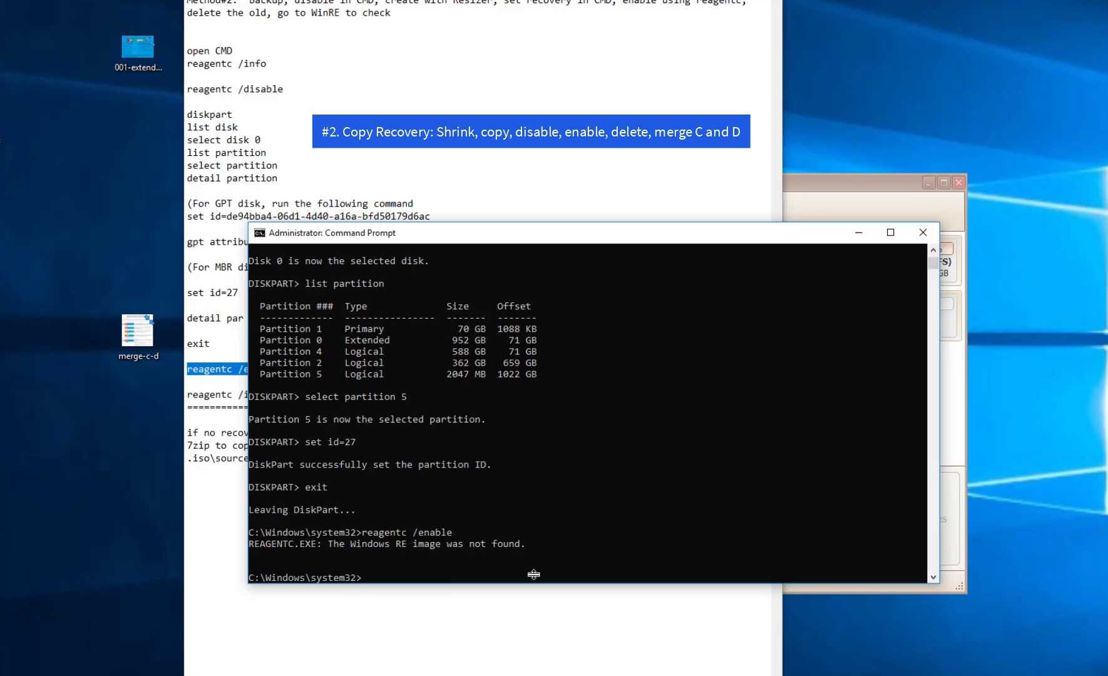
pyautogui.click(304, 542)
pyautogui.click(483, 544)
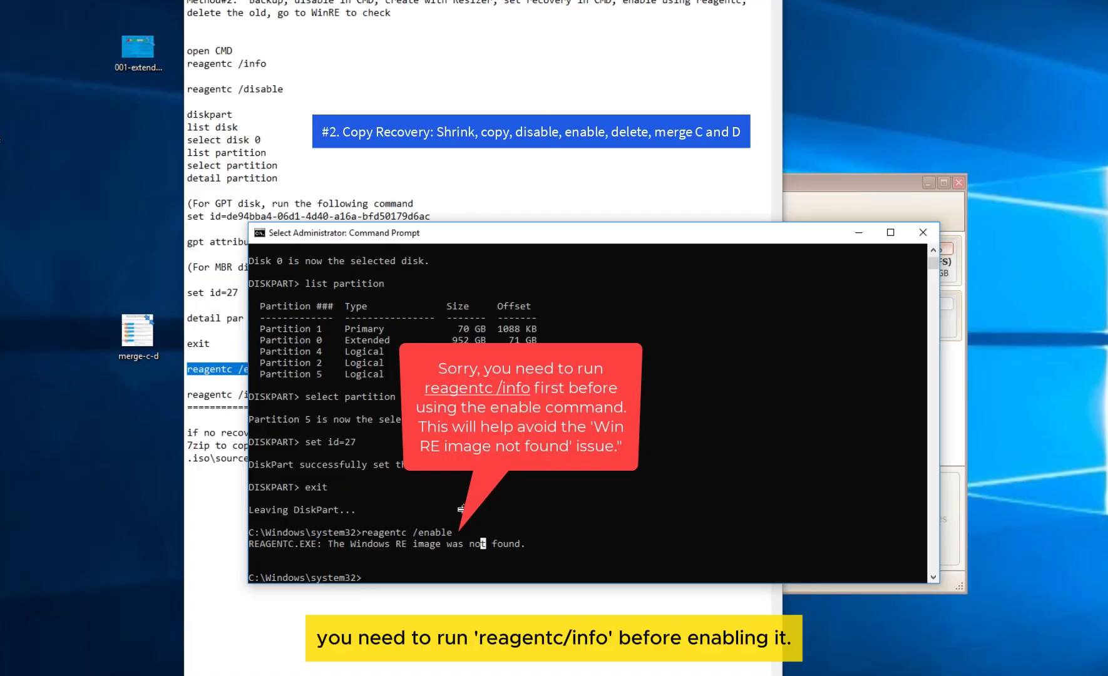
pyautogui.click(314, 543)
pyautogui.click(432, 543)
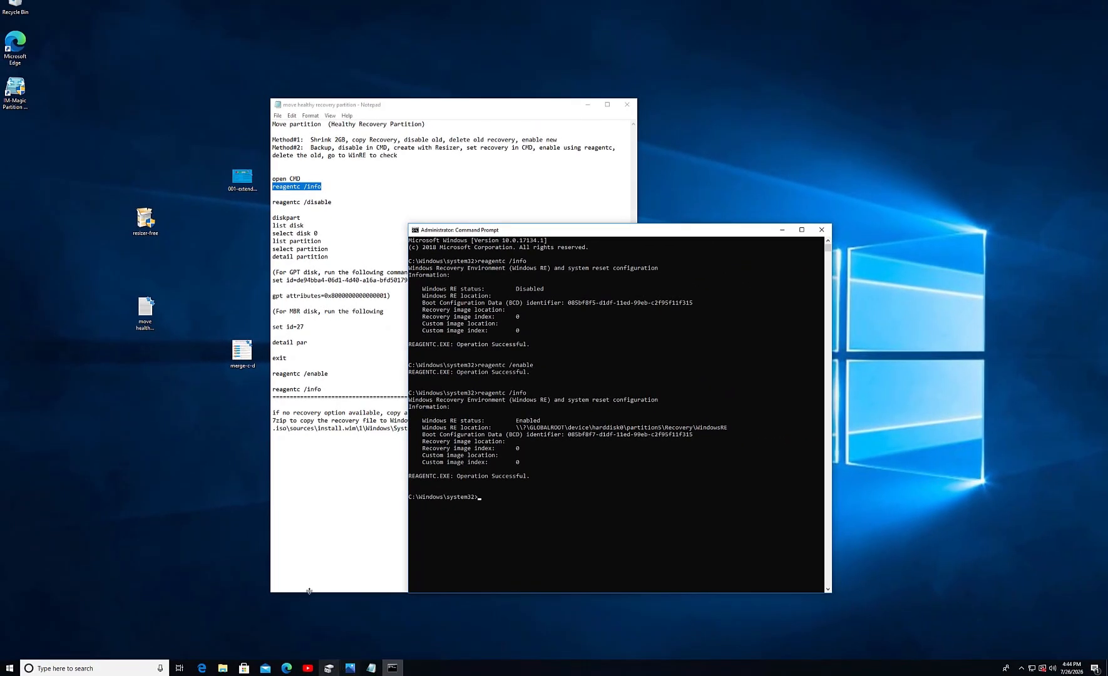
# - Launch IM-Magic Partition Resizer from the desktop, allow it to make changes, and select the D partition on Disk 0
pyautogui.doubleClick(16, 90)
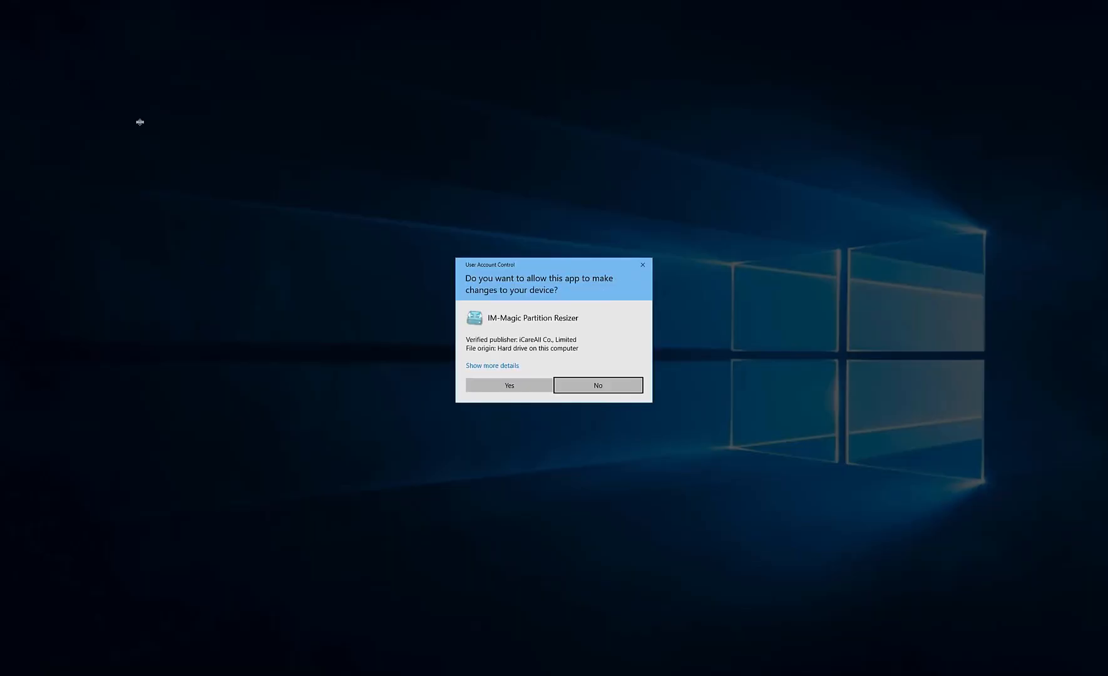
pyautogui.click(520, 384)
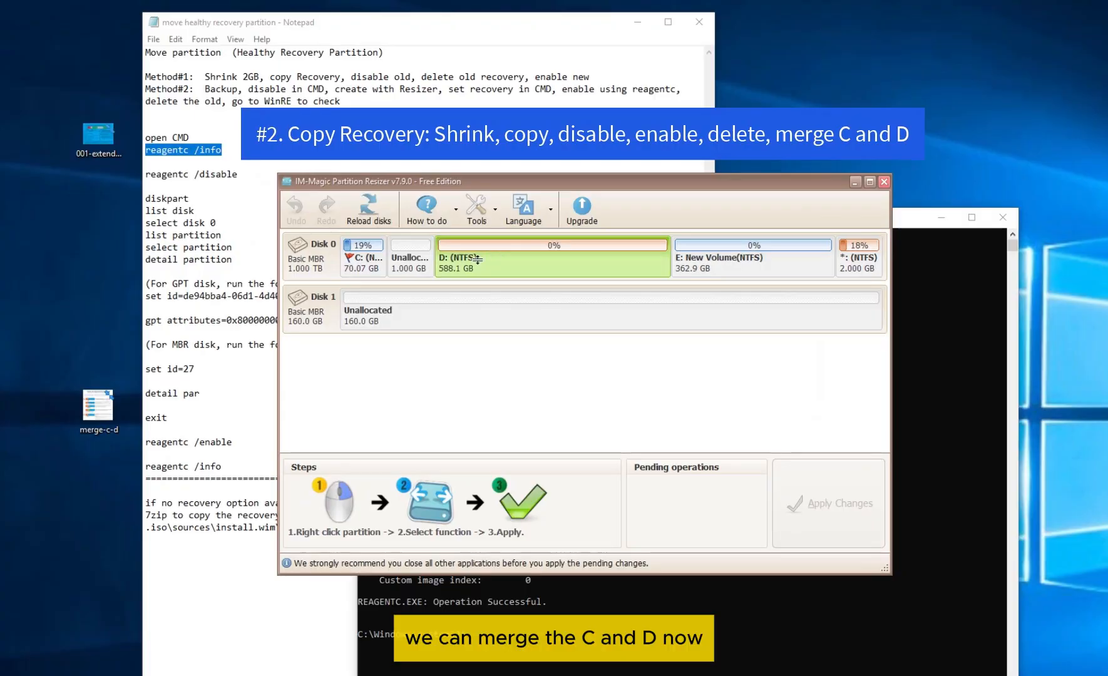
pyautogui.click(358, 255)
pyautogui.click(454, 258)
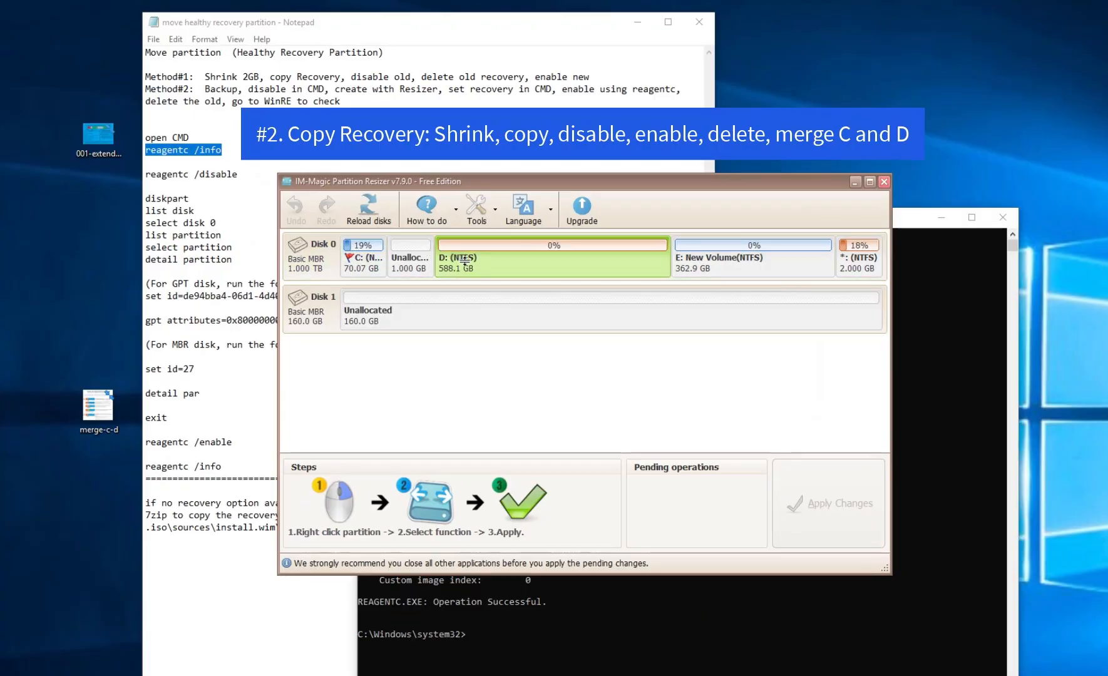
# - Extend the D partition over the adjacent unallocated space, setting unallocated space before to 0 and the volume size to 603,189.5 MB
pyautogui.rightClick(464, 261)
pyautogui.click(489, 269)
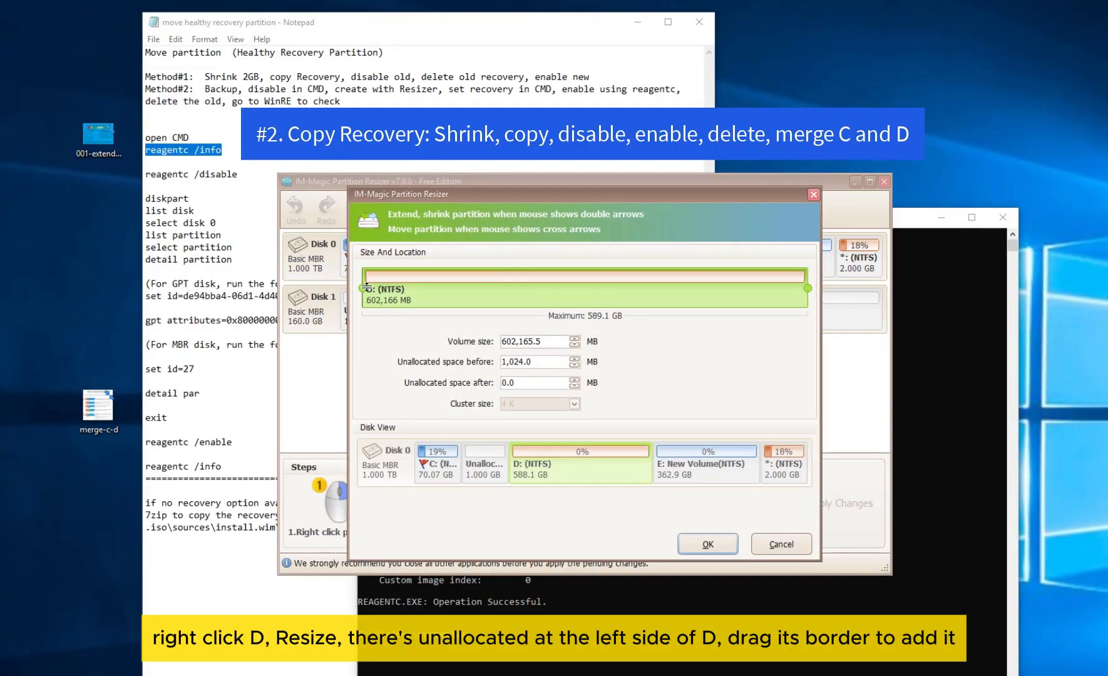
pyautogui.moveTo(362, 287); pyautogui.dragTo(359, 287)
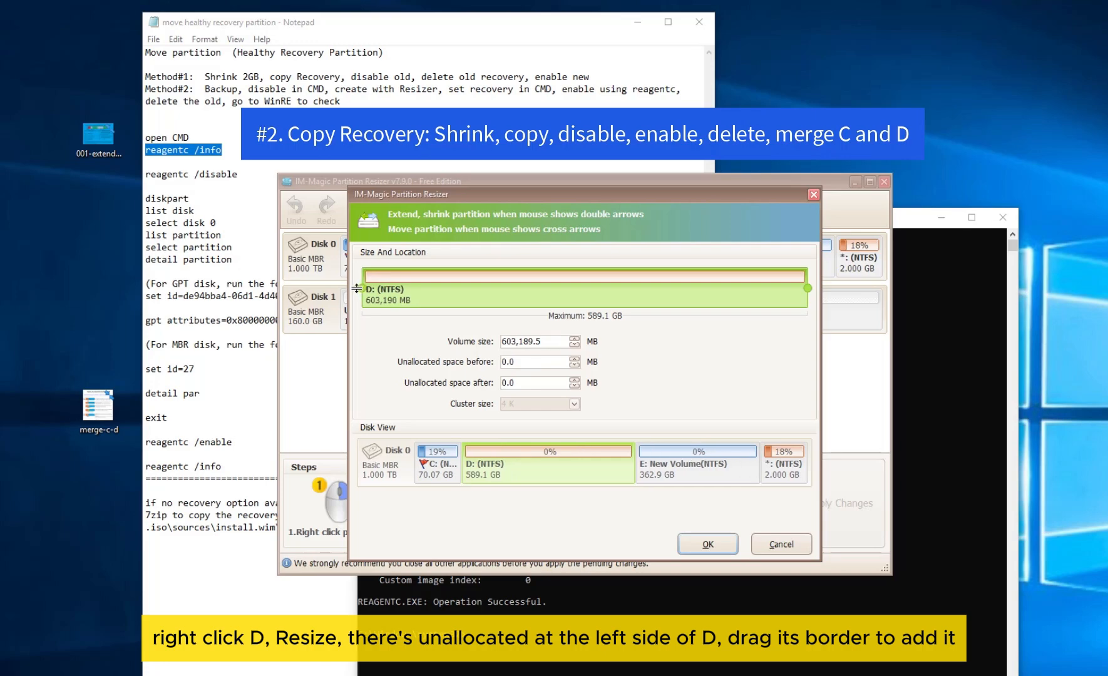
pyautogui.click(707, 544)
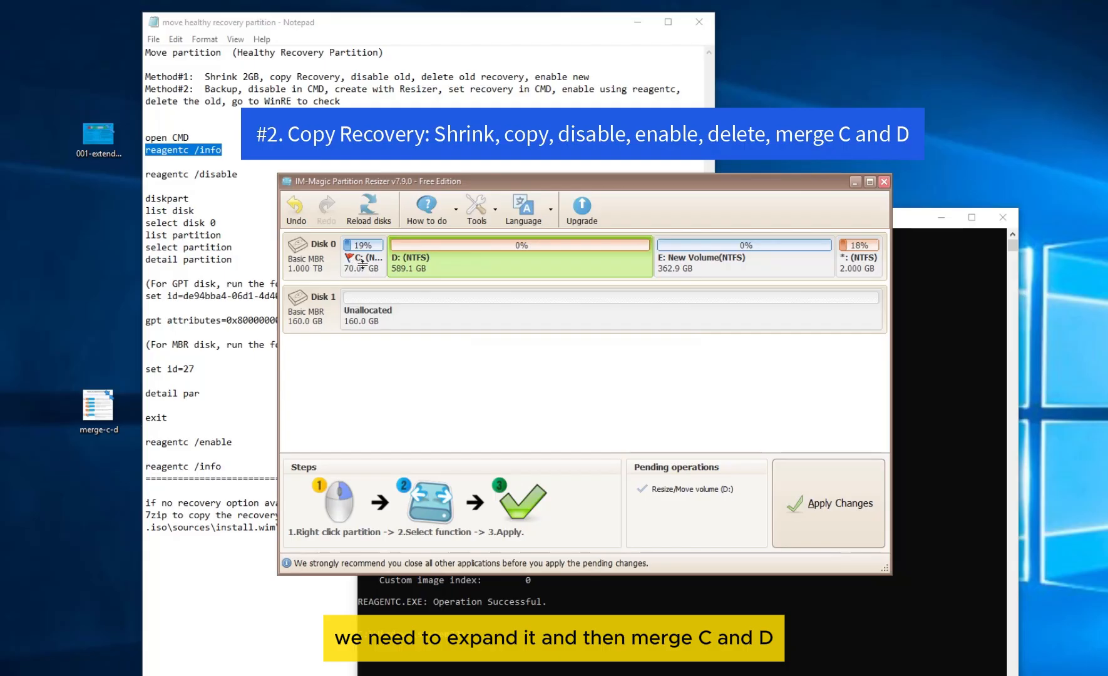
# - Queue a merge of partitions C and D on Disk 0, with C as the target volume
pyautogui.rightClick(363, 264)
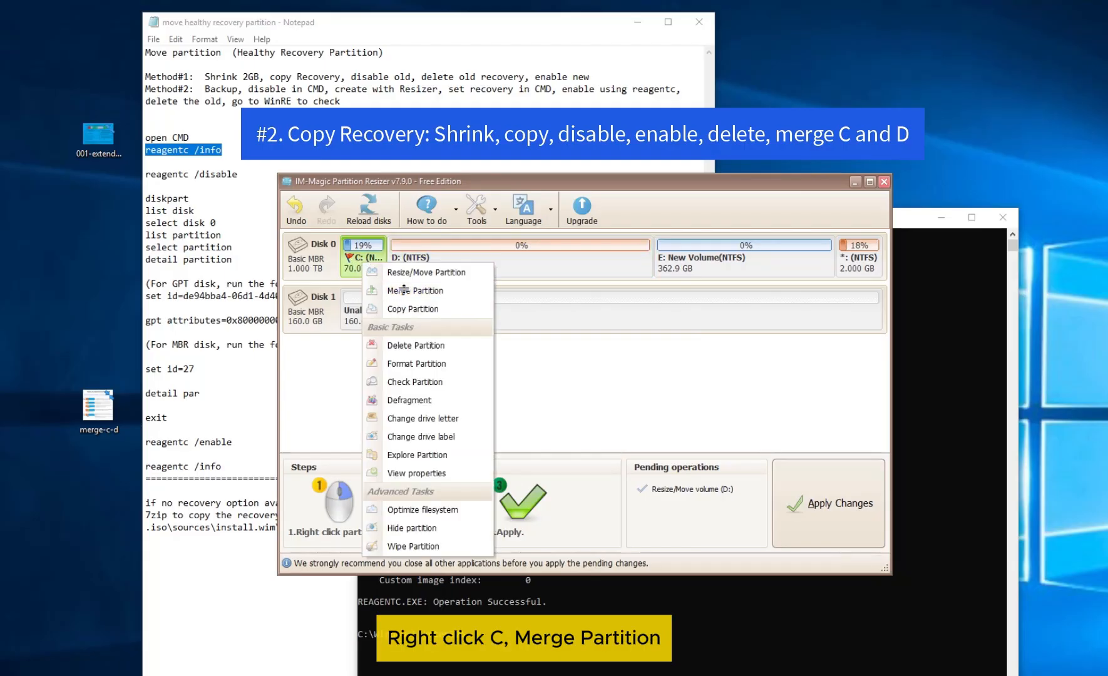
pyautogui.click(404, 289)
pyautogui.click(403, 326)
pyautogui.click(403, 339)
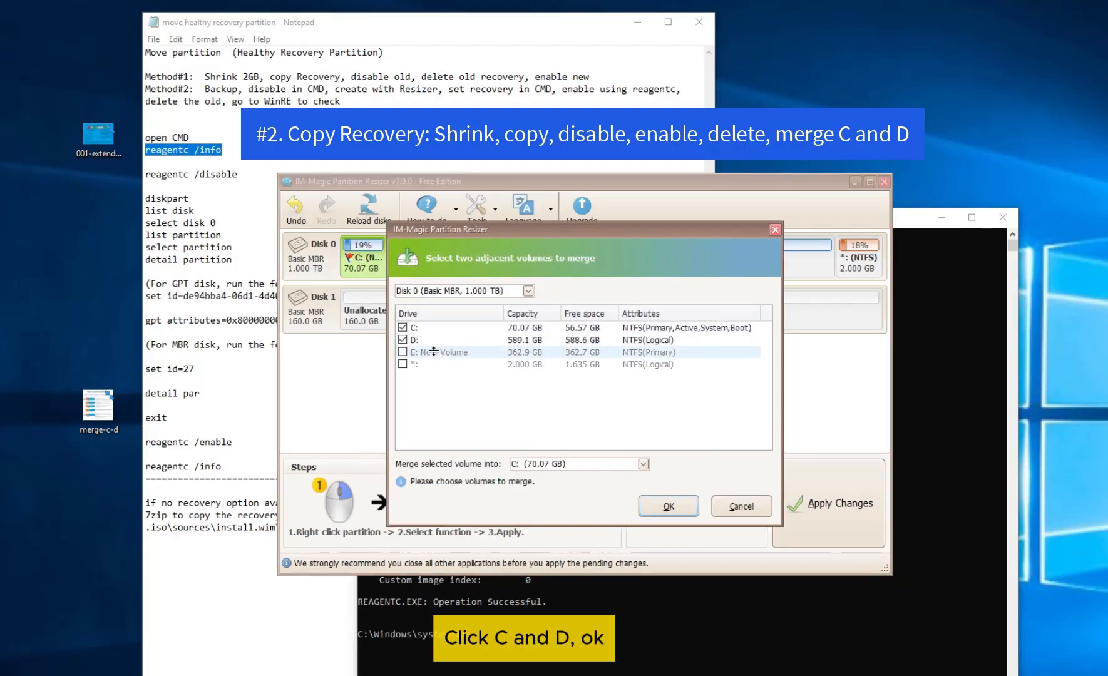
pyautogui.click(660, 507)
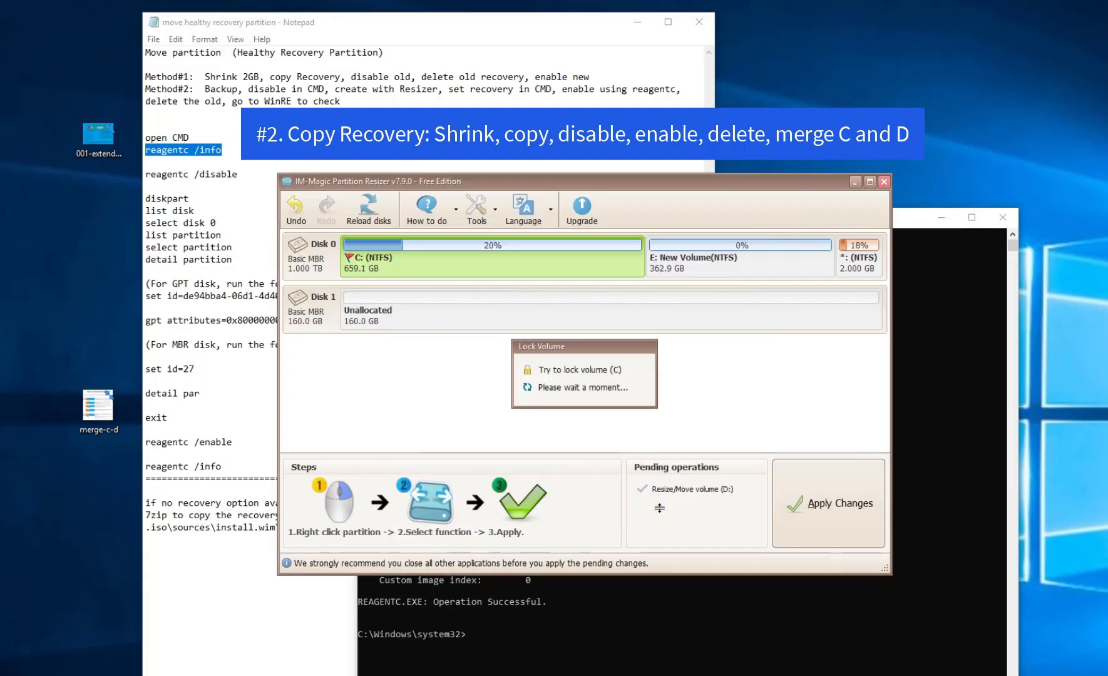
# - Apply the pending resize of D and merge of D into C, and acknowledge the completion message
pyautogui.click(818, 511)
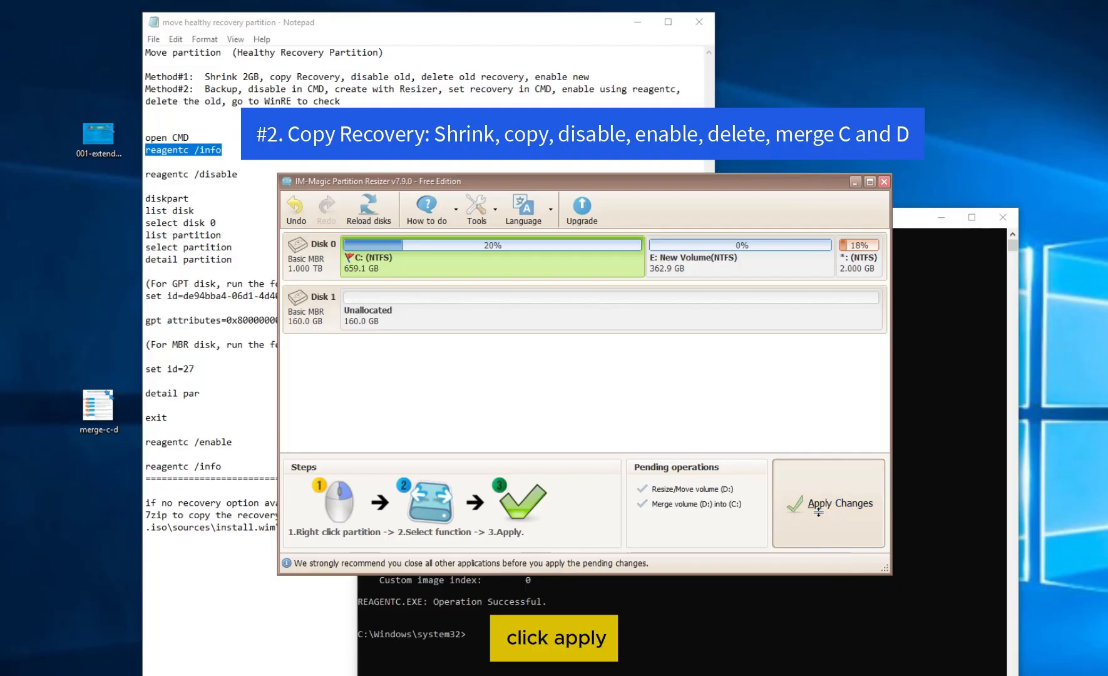
pyautogui.click(599, 419)
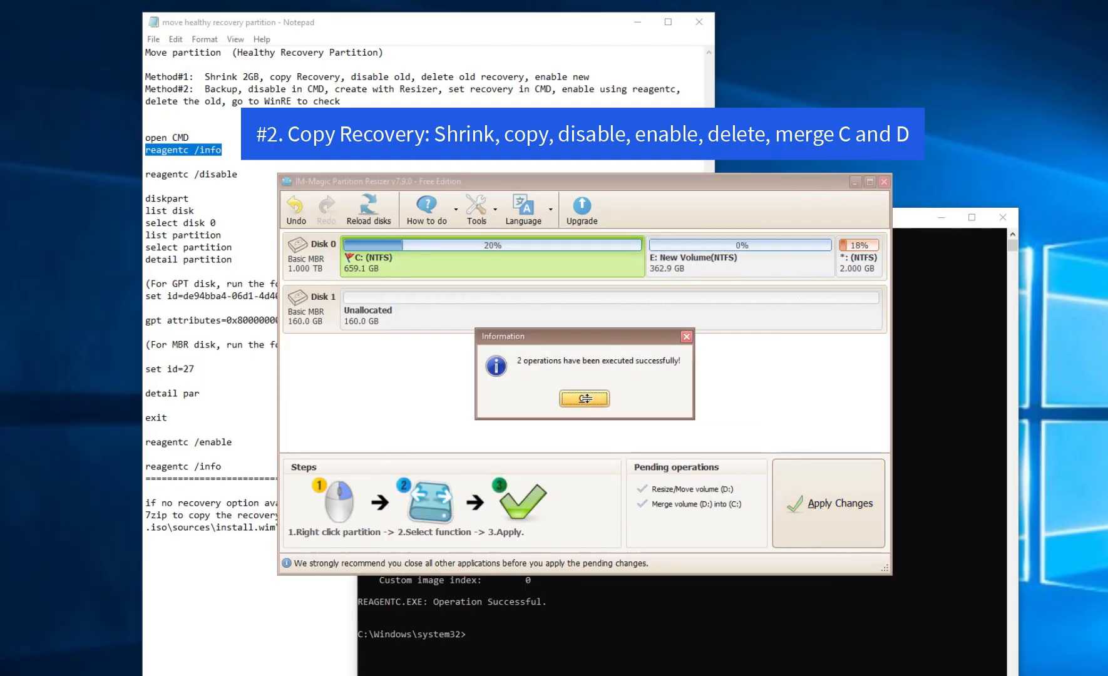
pyautogui.click(585, 398)
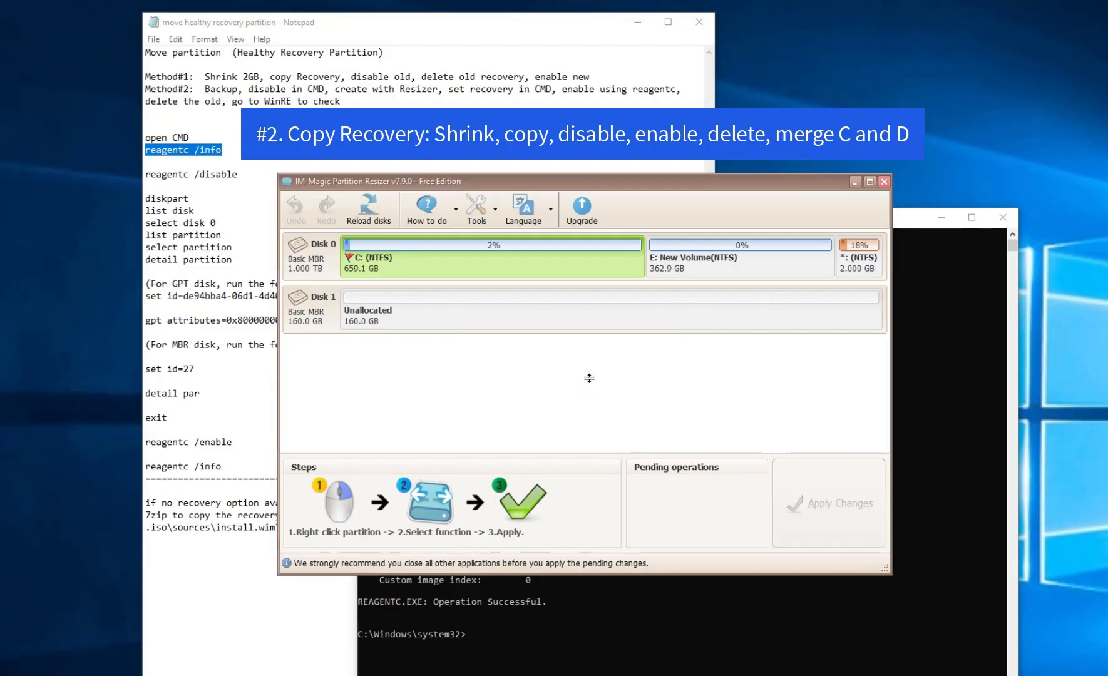
# - Refresh the disk information in Disk Management and examine Disk 0's C and Recovery partitions
pyautogui.click(379, 209)
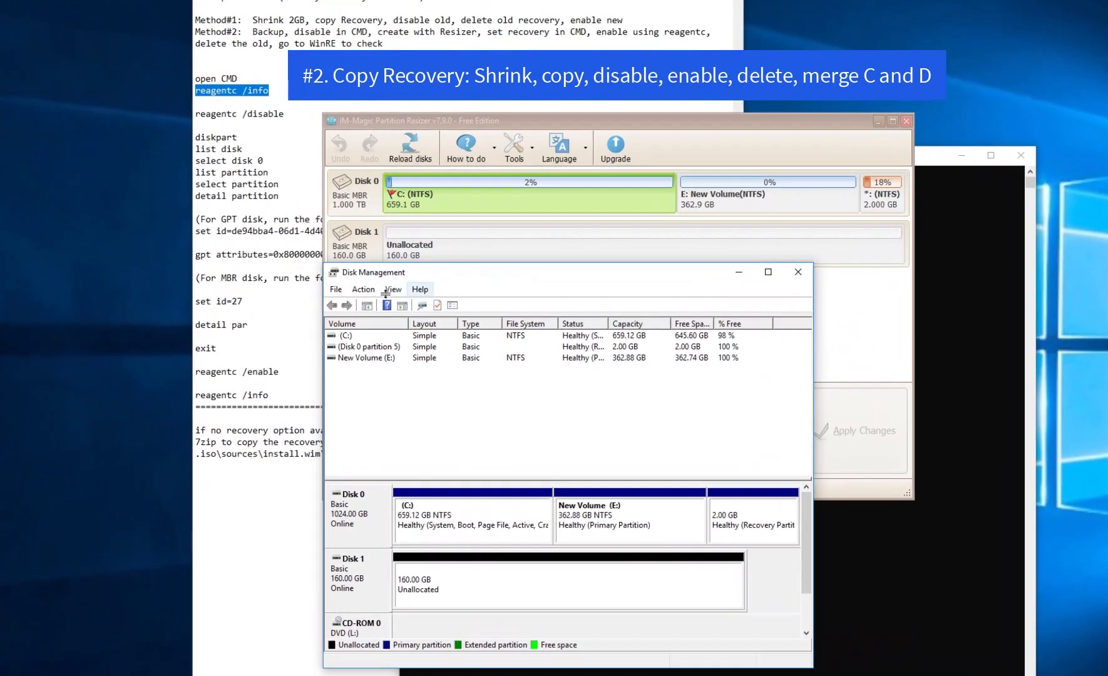
pyautogui.click(379, 320)
pyautogui.click(382, 305)
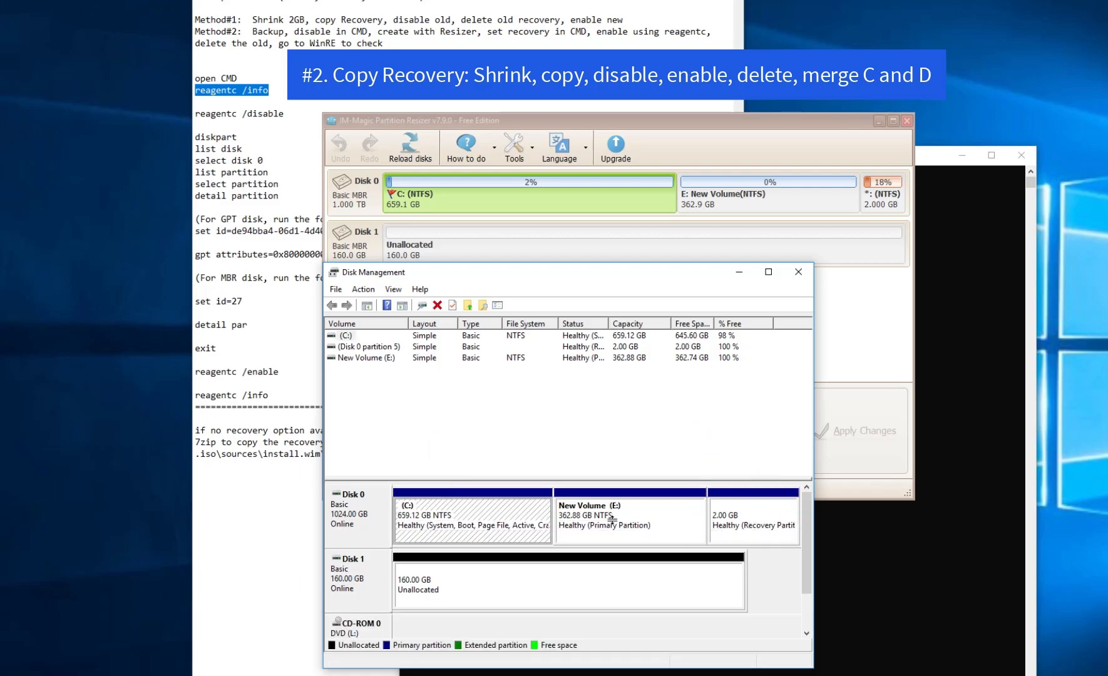
pyautogui.click(766, 521)
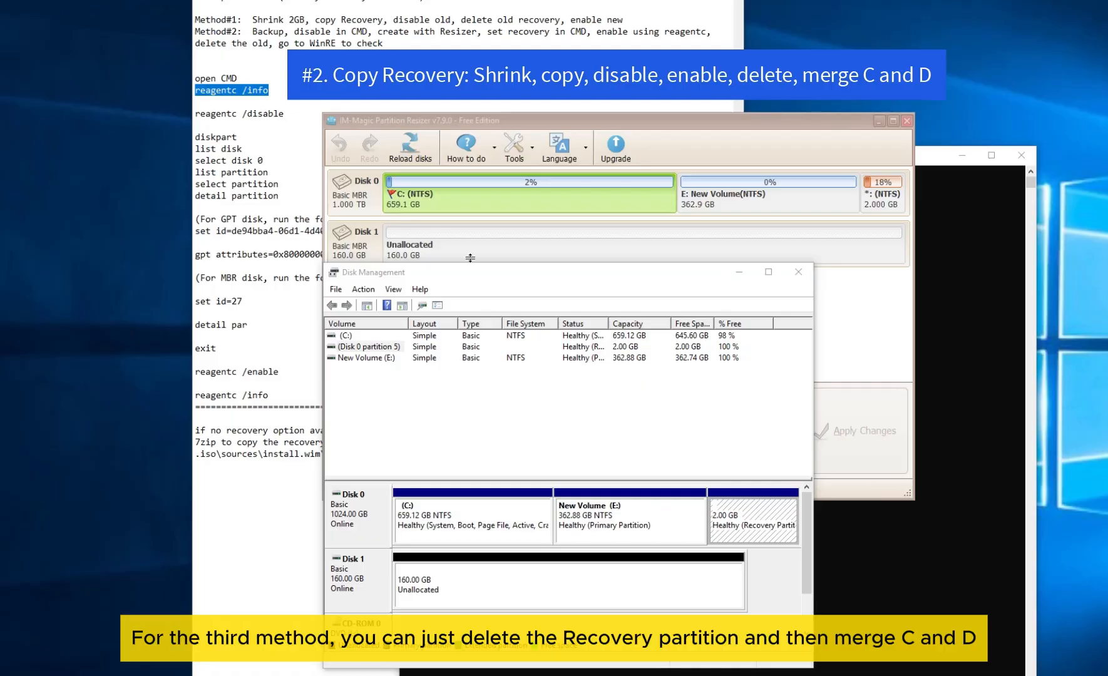